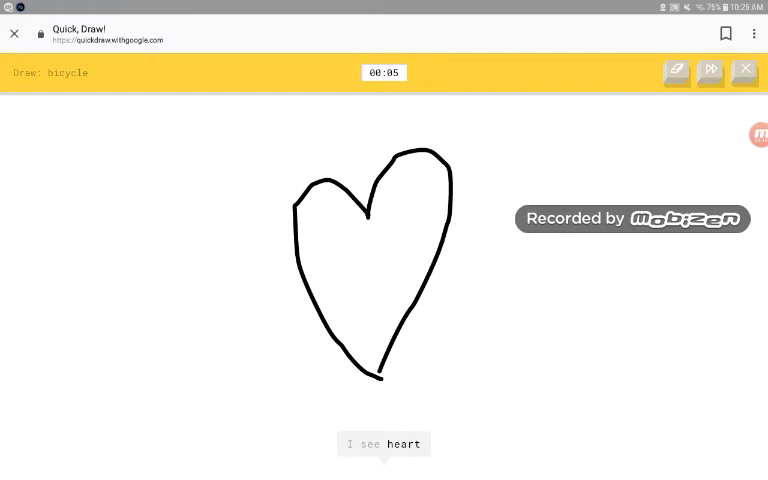
Step: Raise the tablet volume and add two wing strokes to the heart doodle
{"action": "key", "text": "XF86AudioRaiseVolume"}
{"action": "key", "text": "XF86AudioRaiseVolume"}
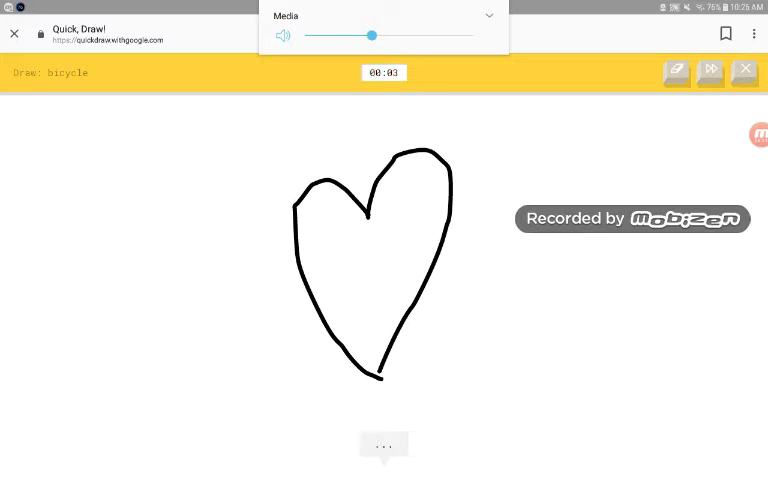
{"action": "mouse_move", "coordinate": [449, 226]}
{"action": "left_mouse_down"}
{"action": "mouse_move", "coordinate": [524, 196]}
{"action": "mouse_move", "coordinate": [512, 298]}
{"action": "mouse_move", "coordinate": [418, 318]}
{"action": "left_mouse_up"}
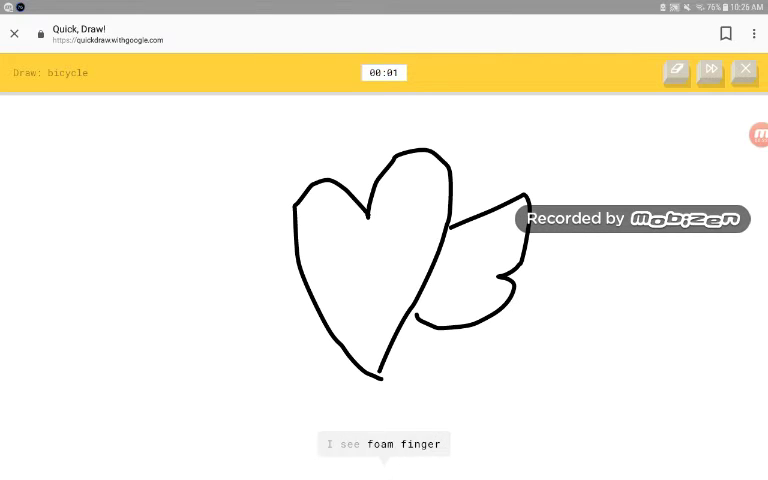
{"action": "mouse_move", "coordinate": [270, 240]}
{"action": "left_mouse_down"}
{"action": "mouse_move", "coordinate": [192, 228]}
{"action": "mouse_move", "coordinate": [285, 334]}
{"action": "left_mouse_up"}
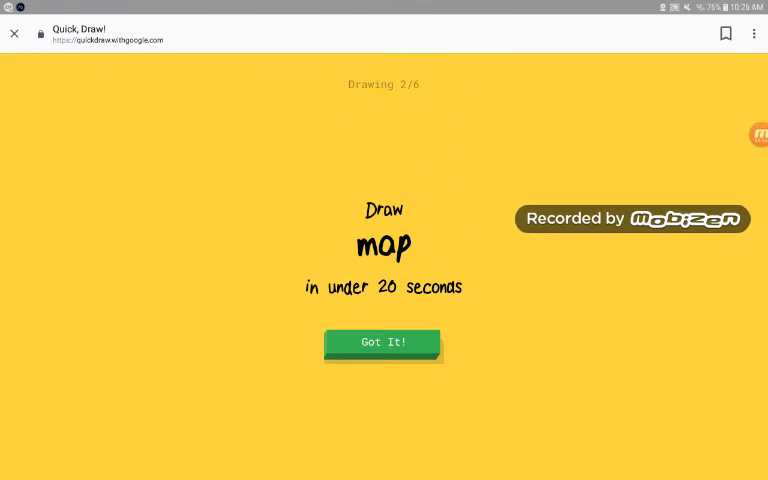
Step: Start the map round, write the word 'Map' on the canvas and underline it twice
{"action": "left_click", "coordinate": [383, 342]}
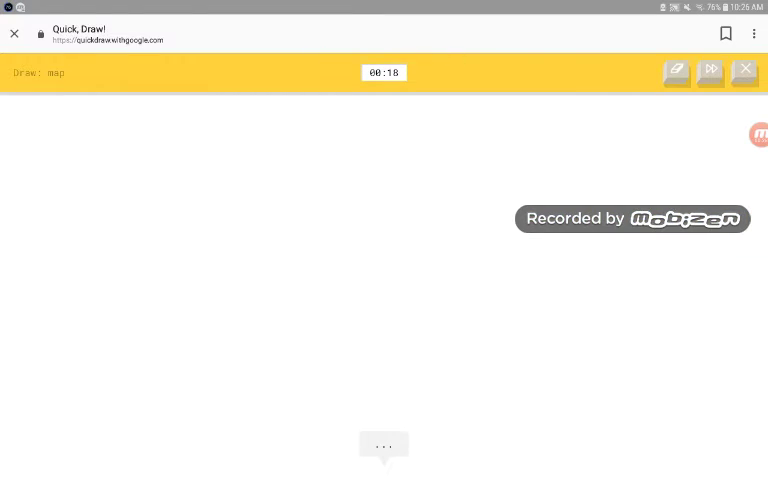
{"action": "mouse_move", "coordinate": [188, 330]}
{"action": "left_mouse_down"}
{"action": "mouse_move", "coordinate": [268, 225]}
{"action": "mouse_move", "coordinate": [272, 305]}
{"action": "left_mouse_up"}
{"action": "mouse_move", "coordinate": [300, 268]}
{"action": "left_mouse_down"}
{"action": "mouse_move", "coordinate": [295, 312]}
{"action": "mouse_move", "coordinate": [342, 302]}
{"action": "left_mouse_up"}
{"action": "mouse_move", "coordinate": [360, 300]}
{"action": "left_mouse_down"}
{"action": "mouse_move", "coordinate": [368, 314]}
{"action": "mouse_move", "coordinate": [350, 298]}
{"action": "left_mouse_up"}
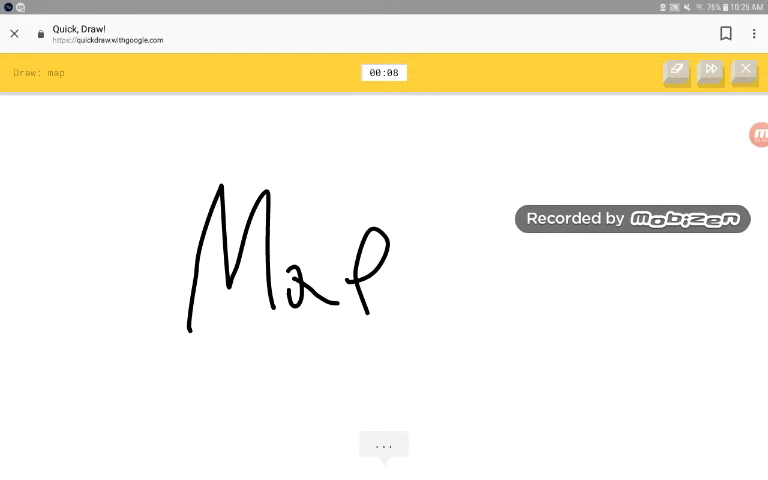
{"action": "left_click_drag", "start_coordinate": [108, 355], "coordinate": [425, 320]}
{"action": "left_click_drag", "start_coordinate": [88, 375], "coordinate": [485, 317]}
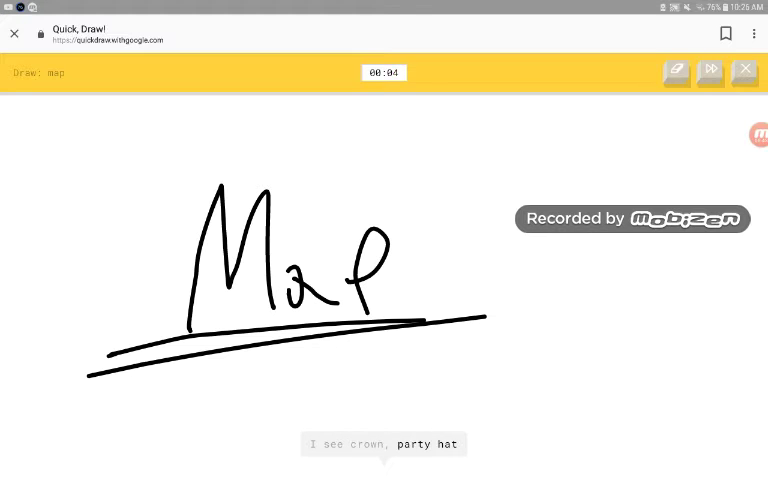
Step: Write a second smaller 'MaP' at the upper right and underline it
{"action": "left_click_drag", "start_coordinate": [302, 282], "coordinate": [300, 303]}
{"action": "mouse_move", "coordinate": [420, 235]}
{"action": "left_mouse_down"}
{"action": "mouse_move", "coordinate": [445, 220]}
{"action": "mouse_move", "coordinate": [505, 215]}
{"action": "mouse_move", "coordinate": [515, 228]}
{"action": "left_mouse_up"}
{"action": "left_click_drag", "start_coordinate": [532, 232], "coordinate": [548, 200]}
{"action": "left_click_drag", "start_coordinate": [415, 240], "coordinate": [588, 237]}
{"action": "left_click_drag", "start_coordinate": [400, 260], "coordinate": [598, 267]}
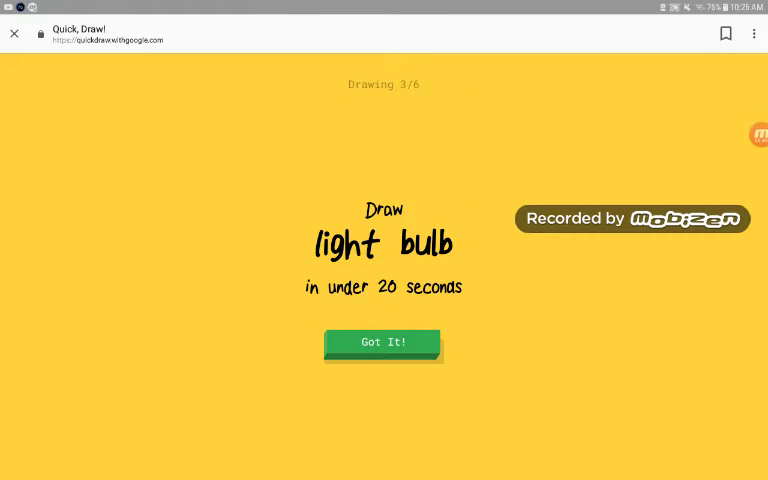
Step: Draw a light bulb with rectangular base, glass outline and rays, then scrawl 'MY' beside it
{"action": "left_click", "coordinate": [383, 342]}
{"action": "mouse_move", "coordinate": [550, 2]}
{"action": "left_mouse_down"}
{"action": "mouse_move", "coordinate": [550, 240]}
{"action": "mouse_move", "coordinate": [550, 60]}
{"action": "left_mouse_up"}
{"action": "left_click_drag", "start_coordinate": [333, 287], "coordinate": [390, 318]}
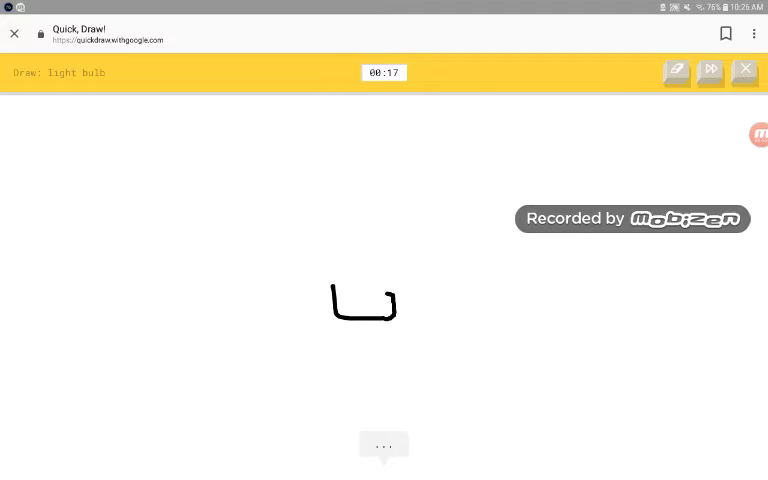
{"action": "left_click_drag", "start_coordinate": [330, 288], "coordinate": [395, 296]}
{"action": "mouse_move", "coordinate": [335, 318]}
{"action": "left_mouse_down"}
{"action": "mouse_move", "coordinate": [375, 350]}
{"action": "mouse_move", "coordinate": [413, 265]}
{"action": "mouse_move", "coordinate": [385, 177]}
{"action": "left_mouse_up"}
{"action": "mouse_move", "coordinate": [330, 292]}
{"action": "left_mouse_down"}
{"action": "mouse_move", "coordinate": [385, 178]}
{"action": "mouse_move", "coordinate": [445, 140]}
{"action": "left_mouse_up"}
{"action": "left_click_drag", "start_coordinate": [413, 112], "coordinate": [403, 170]}
{"action": "left_click_drag", "start_coordinate": [363, 122], "coordinate": [366, 167]}
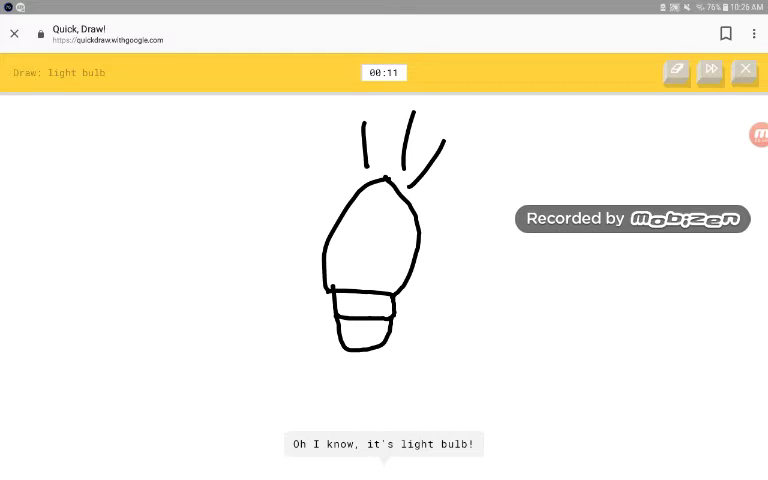
{"action": "left_click_drag", "start_coordinate": [451, 317], "coordinate": [489, 317]}
{"action": "left_click_drag", "start_coordinate": [494, 276], "coordinate": [506, 300]}
{"action": "left_click_drag", "start_coordinate": [516, 276], "coordinate": [497, 318]}
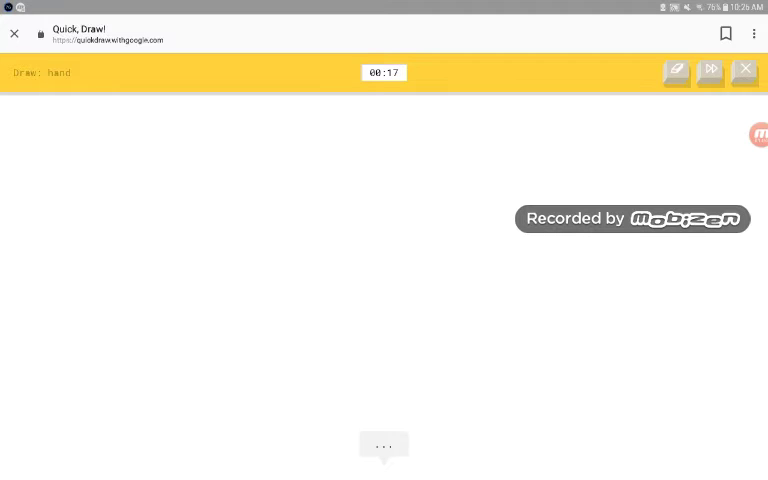
Step: Draw a hand outline with a small oval, then a blueberry outline filled with scribbled shading
{"action": "mouse_move", "coordinate": [350, 338]}
{"action": "left_mouse_down"}
{"action": "mouse_move", "coordinate": [351, 257]}
{"action": "mouse_move", "coordinate": [420, 264]}
{"action": "mouse_move", "coordinate": [360, 372]}
{"action": "mouse_move", "coordinate": [327, 307]}
{"action": "left_mouse_up"}
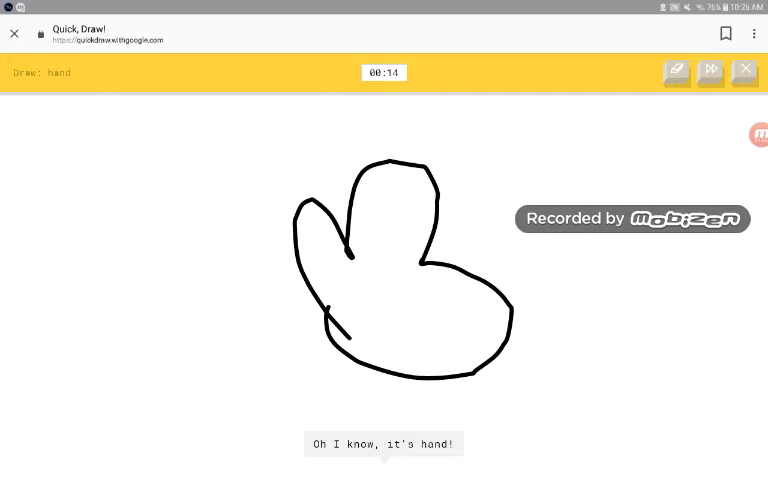
{"action": "left_click_drag", "start_coordinate": [396, 300], "coordinate": [392, 334]}
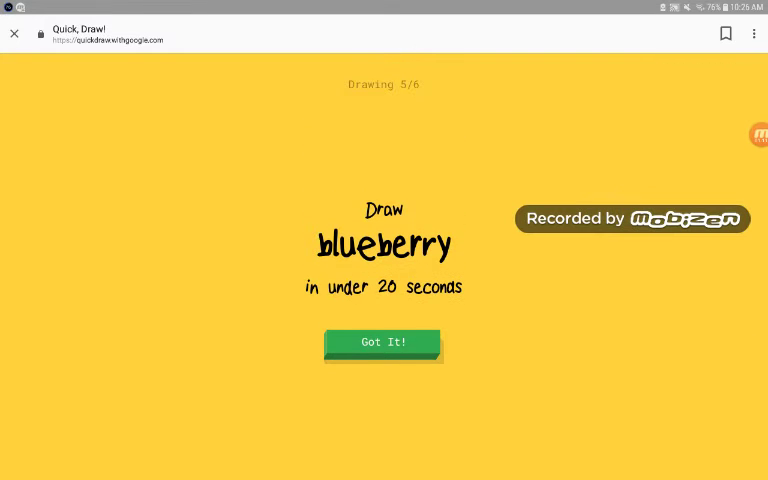
{"action": "left_click", "coordinate": [381, 341]}
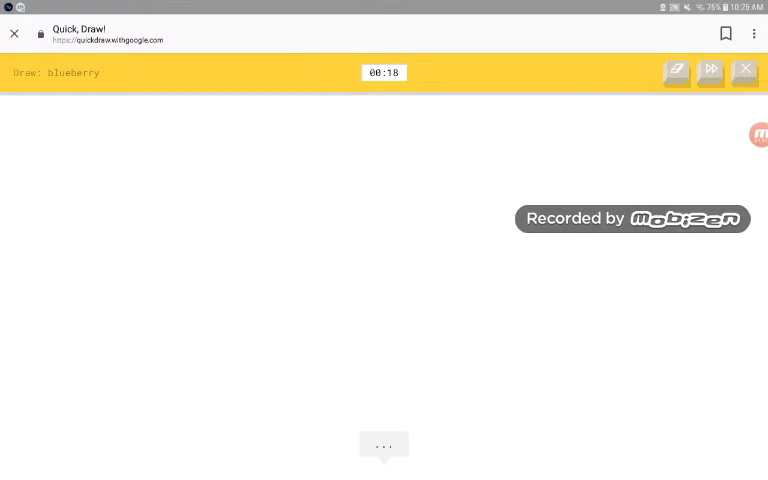
{"action": "mouse_move", "coordinate": [298, 209]}
{"action": "left_mouse_down"}
{"action": "mouse_move", "coordinate": [302, 329]}
{"action": "mouse_move", "coordinate": [278, 240]}
{"action": "left_mouse_up"}
{"action": "mouse_move", "coordinate": [317, 214]}
{"action": "left_mouse_down"}
{"action": "mouse_move", "coordinate": [349, 228]}
{"action": "mouse_move", "coordinate": [340, 300]}
{"action": "mouse_move", "coordinate": [330, 250]}
{"action": "mouse_move", "coordinate": [360, 240]}
{"action": "mouse_move", "coordinate": [345, 320]}
{"action": "left_mouse_up"}
{"action": "left_click_drag", "start_coordinate": [340, 205], "coordinate": [360, 335]}
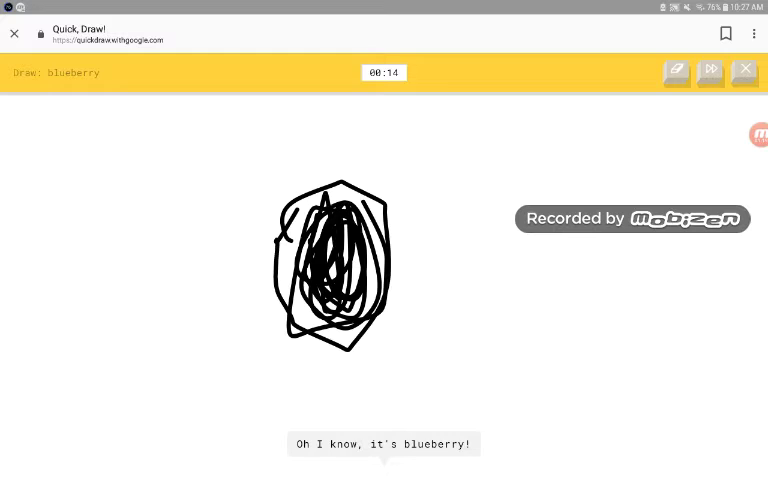
{"action": "left_click_drag", "start_coordinate": [375, 210], "coordinate": [340, 300]}
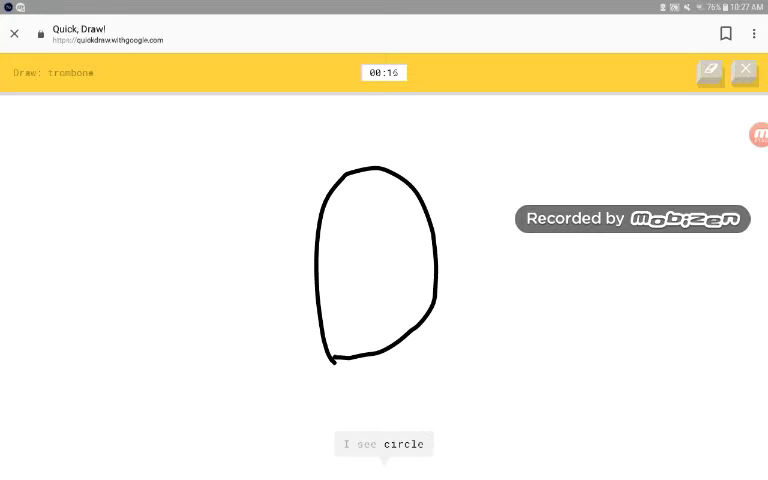
Step: For trombone, draw a tombstone marked 'RIP' with ground strokes at its base
{"action": "mouse_move", "coordinate": [340, 247]}
{"action": "left_mouse_down"}
{"action": "mouse_move", "coordinate": [353, 212]}
{"action": "mouse_move", "coordinate": [367, 249]}
{"action": "left_mouse_up"}
{"action": "mouse_move", "coordinate": [373, 222]}
{"action": "left_mouse_down"}
{"action": "mouse_move", "coordinate": [379, 248]}
{"action": "mouse_move", "coordinate": [393, 232]}
{"action": "left_mouse_up"}
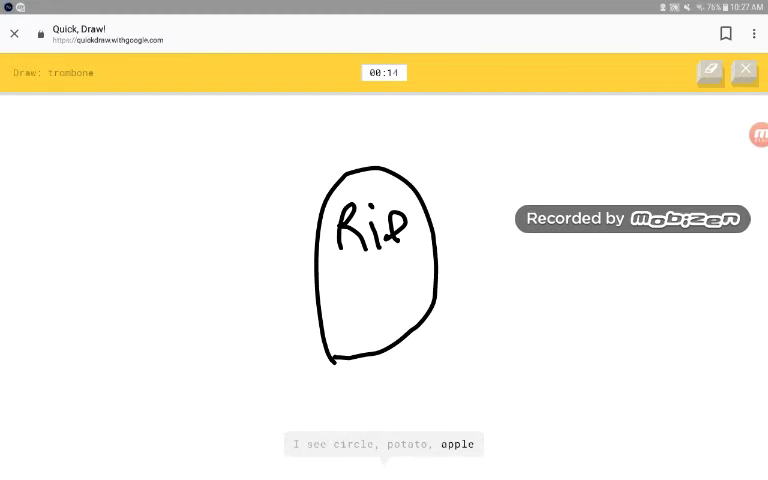
{"action": "left_click_drag", "start_coordinate": [316, 332], "coordinate": [328, 346]}
{"action": "left_click_drag", "start_coordinate": [432, 310], "coordinate": [507, 307]}
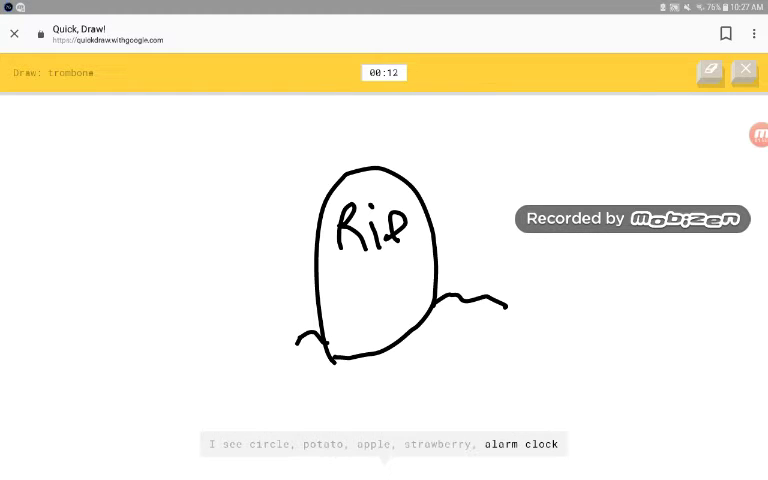
{"action": "left_click_drag", "start_coordinate": [425, 315], "coordinate": [460, 318]}
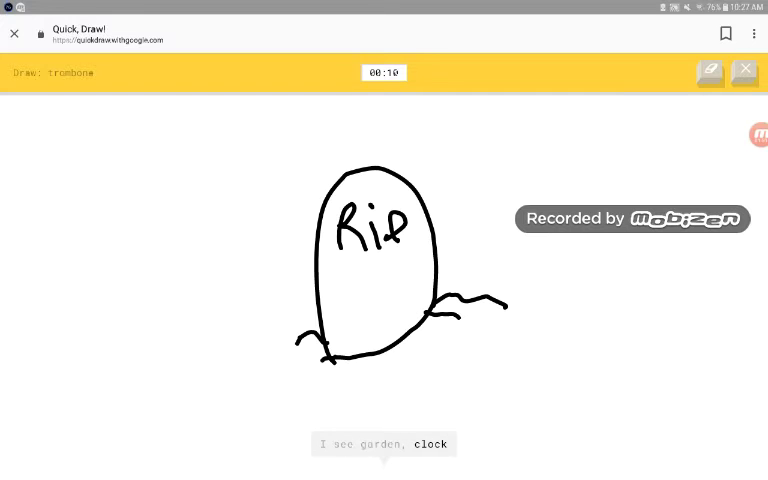
Step: Handwrite 'My Man' and 'dead' above-right of the tombstone
{"action": "mouse_move", "coordinate": [428, 163]}
{"action": "left_mouse_down"}
{"action": "mouse_move", "coordinate": [476, 155]}
{"action": "mouse_move", "coordinate": [478, 172]}
{"action": "left_mouse_up"}
{"action": "left_click_drag", "start_coordinate": [530, 183], "coordinate": [592, 196]}
{"action": "mouse_move", "coordinate": [612, 162]}
{"action": "left_mouse_down"}
{"action": "mouse_move", "coordinate": [612, 212]}
{"action": "mouse_move", "coordinate": [655, 185]}
{"action": "left_mouse_up"}
{"action": "left_click_drag", "start_coordinate": [525, 222], "coordinate": [522, 256]}
{"action": "mouse_move", "coordinate": [538, 246]}
{"action": "left_mouse_down"}
{"action": "mouse_move", "coordinate": [562, 244]}
{"action": "mouse_move", "coordinate": [570, 255]}
{"action": "mouse_move", "coordinate": [620, 252]}
{"action": "mouse_move", "coordinate": [657, 275]}
{"action": "left_mouse_up"}
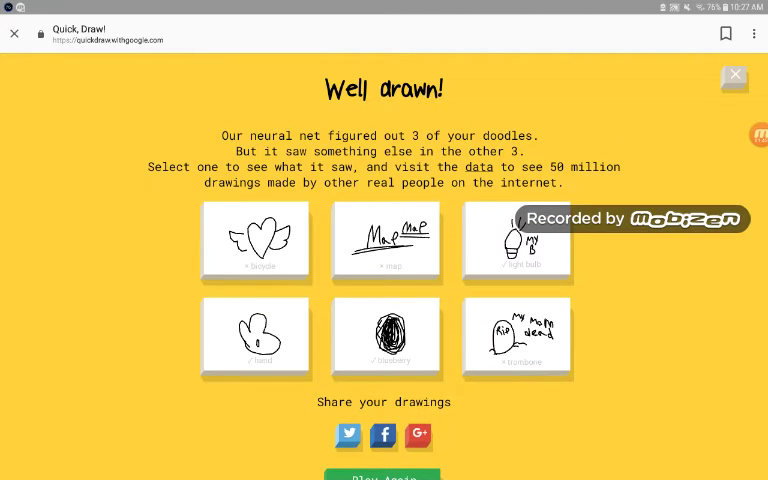
Step: Start a new round and draw a round window with frame lines, labelled 'window'
{"action": "left_click", "coordinate": [382, 476]}
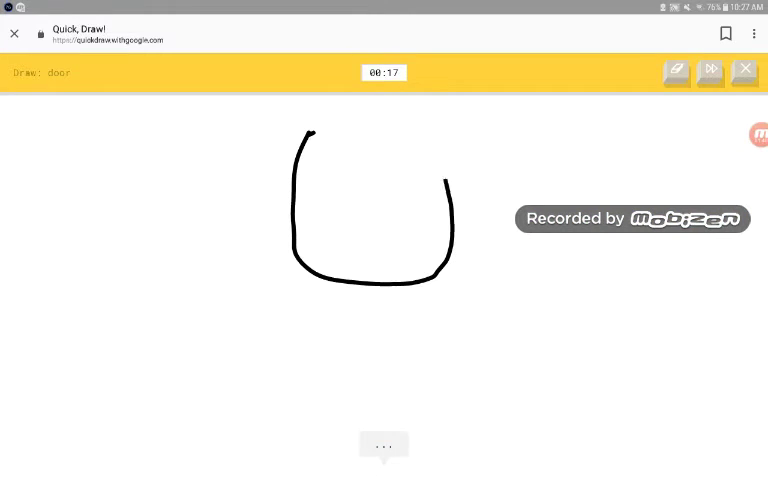
{"action": "mouse_move", "coordinate": [350, 140]}
{"action": "left_mouse_down"}
{"action": "mouse_move", "coordinate": [360, 226]}
{"action": "mouse_move", "coordinate": [308, 273]}
{"action": "left_mouse_up"}
{"action": "mouse_move", "coordinate": [366, 152]}
{"action": "left_mouse_down"}
{"action": "mouse_move", "coordinate": [416, 283]}
{"action": "mouse_move", "coordinate": [378, 272]}
{"action": "left_mouse_up"}
{"action": "left_click_drag", "start_coordinate": [349, 219], "coordinate": [418, 218]}
{"action": "mouse_move", "coordinate": [413, 295]}
{"action": "left_mouse_down"}
{"action": "mouse_move", "coordinate": [418, 318]}
{"action": "mouse_move", "coordinate": [447, 297]}
{"action": "left_mouse_up"}
{"action": "mouse_move", "coordinate": [459, 305]}
{"action": "left_mouse_down"}
{"action": "mouse_move", "coordinate": [465, 315]}
{"action": "mouse_move", "coordinate": [517, 318]}
{"action": "mouse_move", "coordinate": [538, 299]}
{"action": "mouse_move", "coordinate": [590, 290]}
{"action": "mouse_move", "coordinate": [593, 262]}
{"action": "left_mouse_up"}
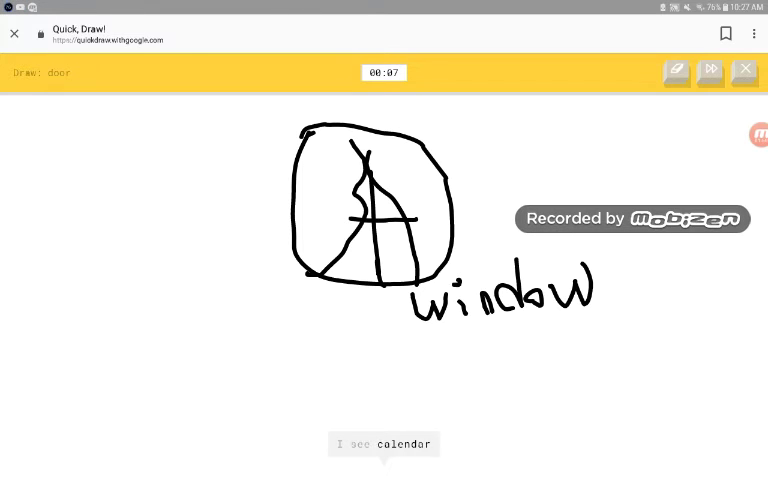
Step: Draw a door with a doorknob on the left and a line along its bottom edge
{"action": "mouse_move", "coordinate": [146, 410]}
{"action": "left_mouse_down"}
{"action": "mouse_move", "coordinate": [192, 217]}
{"action": "mouse_move", "coordinate": [222, 410]}
{"action": "left_mouse_up"}
{"action": "mouse_move", "coordinate": [192, 320]}
{"action": "left_mouse_down"}
{"action": "mouse_move", "coordinate": [192, 338]}
{"action": "mouse_move", "coordinate": [200, 313]}
{"action": "left_mouse_up"}
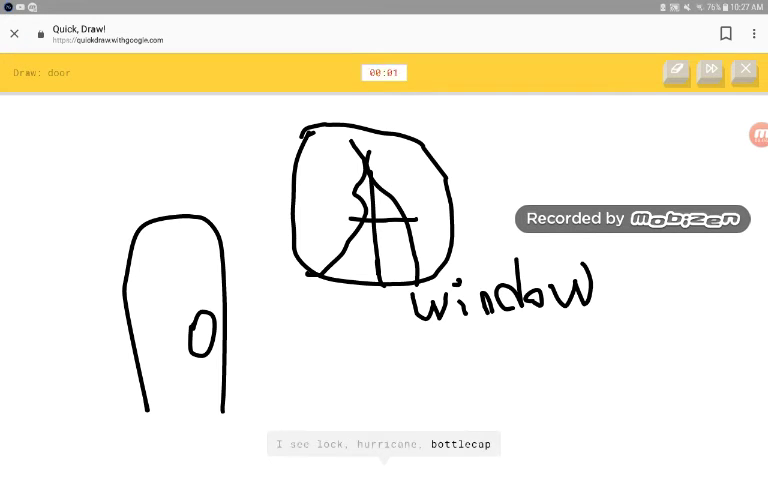
{"action": "left_click_drag", "start_coordinate": [146, 409], "coordinate": [245, 401]}
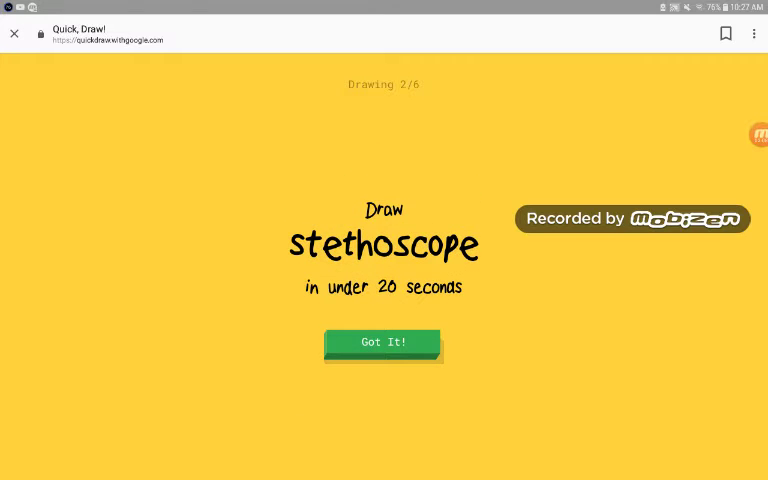
Step: On the stethoscope canvas, draw a large head circle with hair strokes and two big scribbled eyes
{"action": "left_click", "coordinate": [383, 342]}
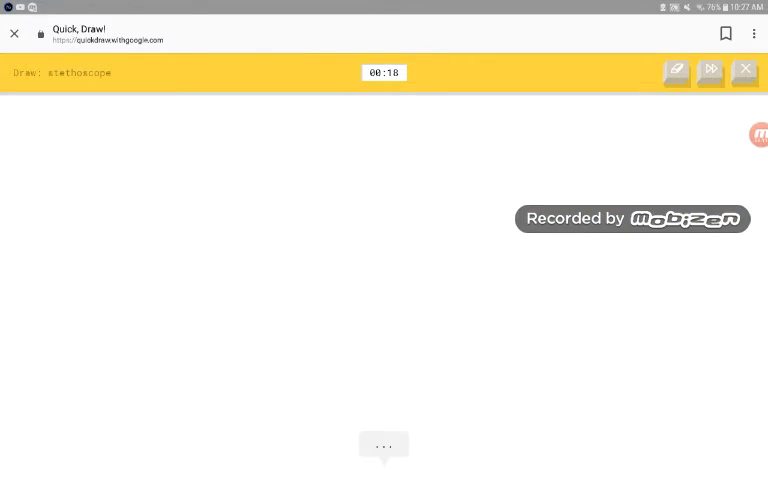
{"action": "mouse_move", "coordinate": [300, 367]}
{"action": "left_mouse_down"}
{"action": "mouse_move", "coordinate": [420, 110]}
{"action": "mouse_move", "coordinate": [289, 355]}
{"action": "left_mouse_up"}
{"action": "mouse_move", "coordinate": [391, 142]}
{"action": "left_mouse_down"}
{"action": "mouse_move", "coordinate": [388, 226]}
{"action": "mouse_move", "coordinate": [345, 240]}
{"action": "left_mouse_up"}
{"action": "left_click_drag", "start_coordinate": [337, 322], "coordinate": [273, 383]}
{"action": "left_click_drag", "start_coordinate": [415, 162], "coordinate": [440, 355]}
{"action": "left_click_drag", "start_coordinate": [463, 290], "coordinate": [433, 418]}
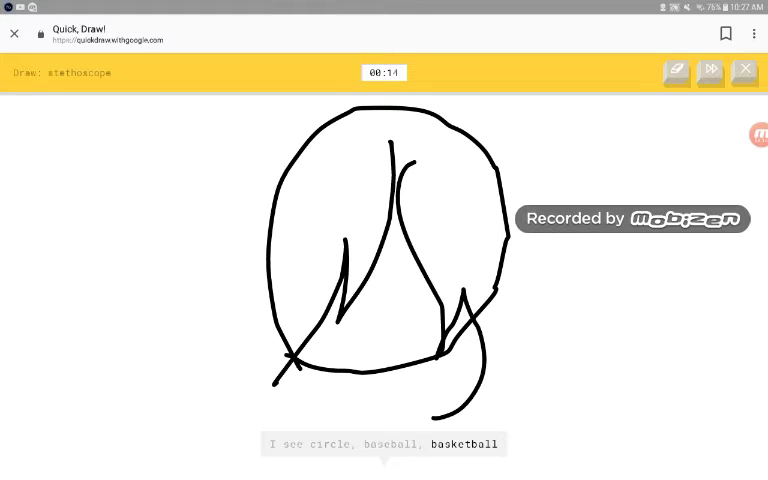
{"action": "left_click_drag", "start_coordinate": [413, 230], "coordinate": [447, 240]}
{"action": "mouse_move", "coordinate": [420, 215]}
{"action": "left_mouse_down"}
{"action": "mouse_move", "coordinate": [425, 320]}
{"action": "mouse_move", "coordinate": [410, 320]}
{"action": "left_mouse_up"}
{"action": "mouse_move", "coordinate": [350, 210]}
{"action": "left_mouse_down"}
{"action": "mouse_move", "coordinate": [345, 325]}
{"action": "mouse_move", "coordinate": [340, 320]}
{"action": "mouse_move", "coordinate": [398, 348]}
{"action": "mouse_move", "coordinate": [410, 332]}
{"action": "left_mouse_up"}
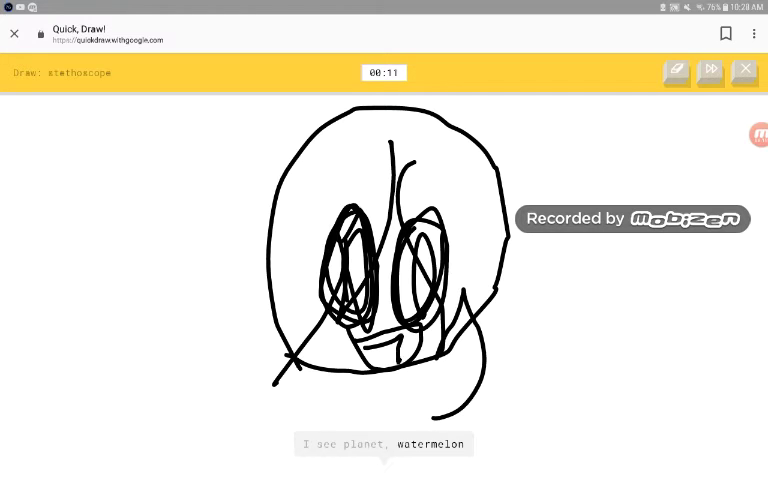
Step: Add cat ears, a tail to the right and a scarf below the face
{"action": "left_click_drag", "start_coordinate": [487, 153], "coordinate": [514, 197]}
{"action": "mouse_move", "coordinate": [295, 165]}
{"action": "left_mouse_down"}
{"action": "mouse_move", "coordinate": [268, 116]}
{"action": "mouse_move", "coordinate": [265, 220]}
{"action": "left_mouse_up"}
{"action": "mouse_move", "coordinate": [497, 283]}
{"action": "left_mouse_down"}
{"action": "mouse_move", "coordinate": [602, 262]}
{"action": "mouse_move", "coordinate": [565, 245]}
{"action": "left_mouse_up"}
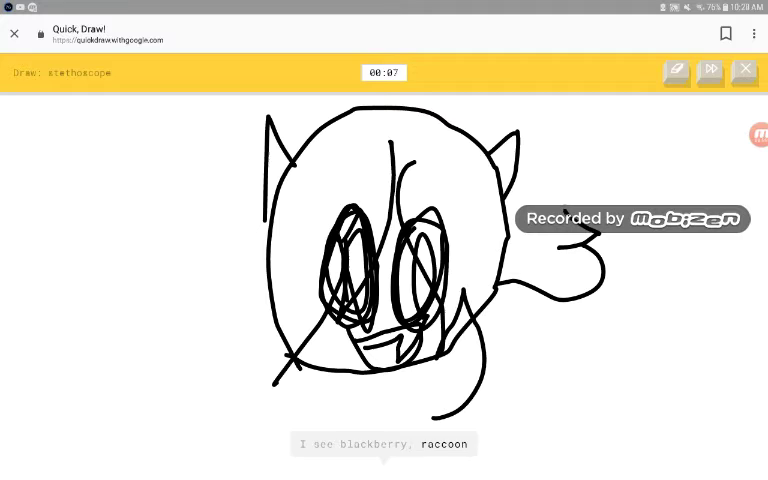
{"action": "left_click_drag", "start_coordinate": [568, 190], "coordinate": [598, 235]}
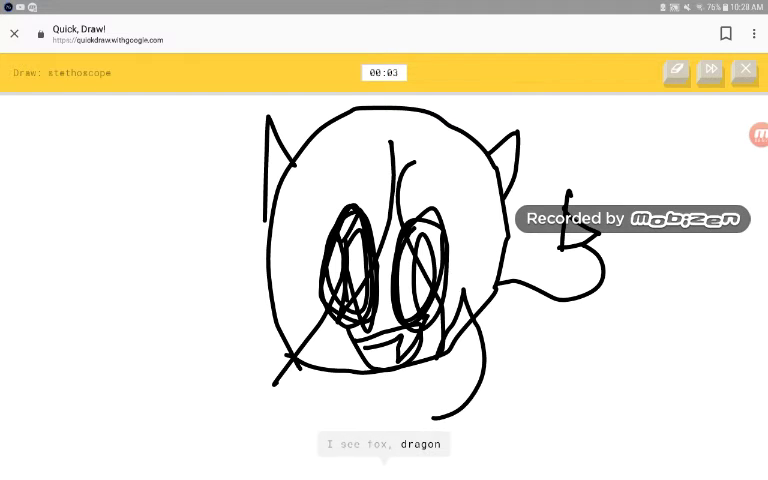
{"action": "mouse_move", "coordinate": [305, 378]}
{"action": "left_mouse_down"}
{"action": "mouse_move", "coordinate": [345, 418]}
{"action": "mouse_move", "coordinate": [290, 478]}
{"action": "left_mouse_up"}
{"action": "mouse_move", "coordinate": [465, 410]}
{"action": "left_mouse_down"}
{"action": "mouse_move", "coordinate": [497, 437]}
{"action": "mouse_move", "coordinate": [560, 468]}
{"action": "left_mouse_up"}
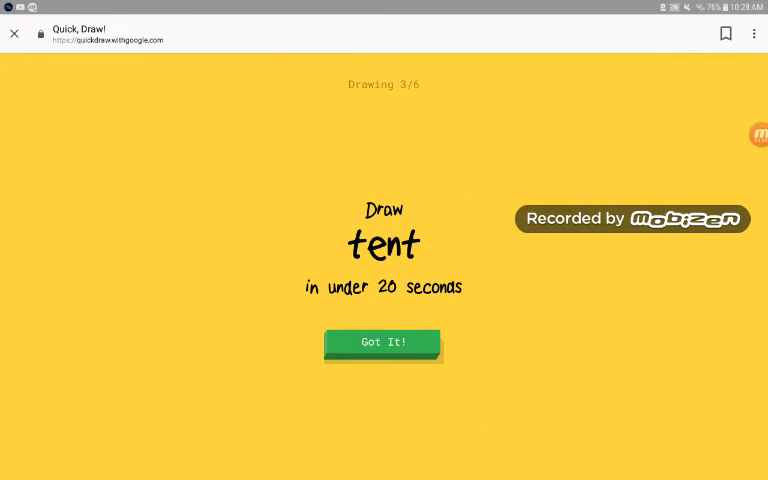
Step: Draw the tent with a tall stroke, slanted and arched sides, getting it recognised
{"action": "left_click", "coordinate": [383, 342]}
{"action": "mouse_move", "coordinate": [358, 390]}
{"action": "left_mouse_down"}
{"action": "mouse_move", "coordinate": [374, 335]}
{"action": "mouse_move", "coordinate": [362, 384]}
{"action": "mouse_move", "coordinate": [375, 391]}
{"action": "left_mouse_up"}
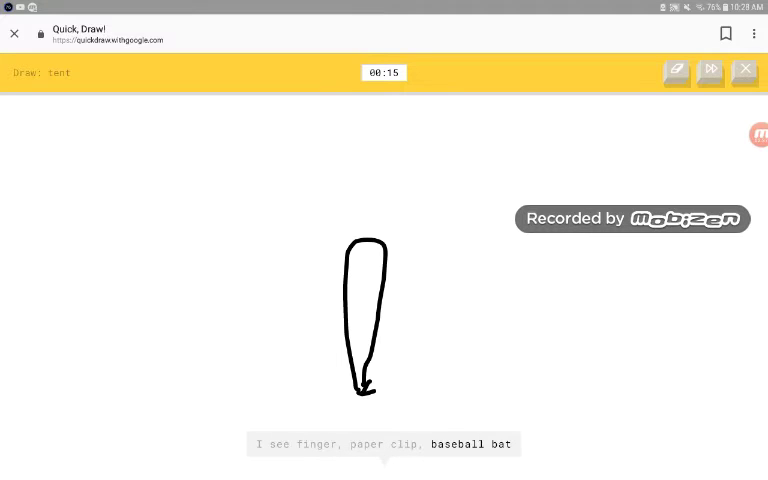
{"action": "left_click_drag", "start_coordinate": [356, 242], "coordinate": [247, 374]}
{"action": "mouse_move", "coordinate": [348, 248]}
{"action": "left_mouse_down"}
{"action": "mouse_move", "coordinate": [398, 238]}
{"action": "mouse_move", "coordinate": [435, 360]}
{"action": "left_mouse_up"}
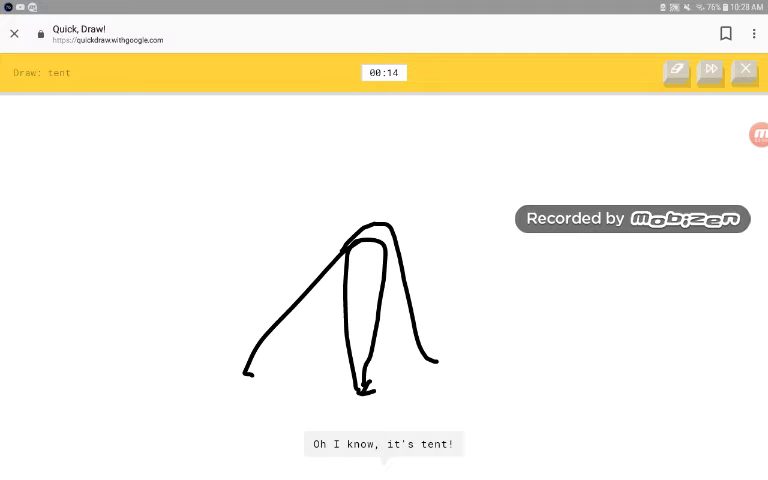
{"action": "left_click_drag", "start_coordinate": [351, 302], "coordinate": [295, 363]}
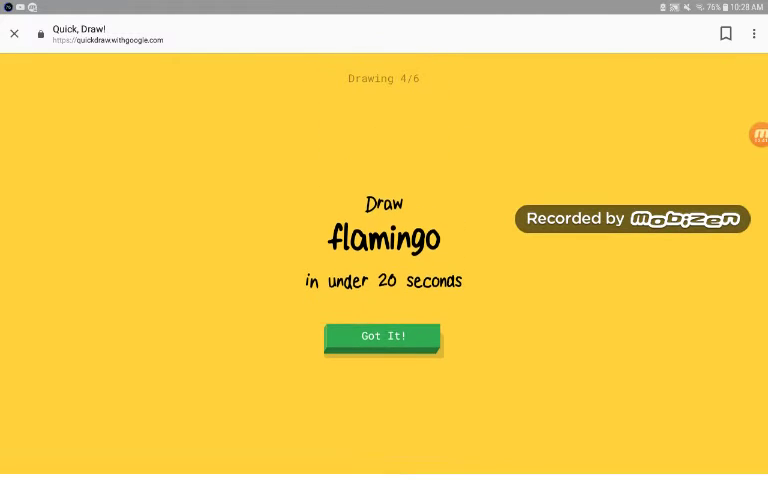
Step: Sketch a curved flamingo head with a beak and handwrite a first word below it
{"action": "left_click", "coordinate": [383, 336]}
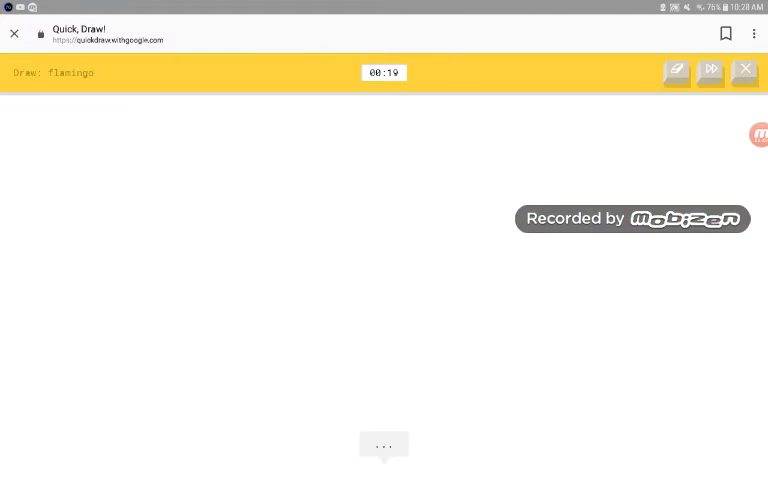
{"action": "mouse_move", "coordinate": [310, 185]}
{"action": "left_mouse_down"}
{"action": "mouse_move", "coordinate": [363, 144]}
{"action": "mouse_move", "coordinate": [466, 200]}
{"action": "mouse_move", "coordinate": [331, 257]}
{"action": "left_mouse_up"}
{"action": "mouse_move", "coordinate": [425, 172]}
{"action": "left_mouse_down"}
{"action": "mouse_move", "coordinate": [476, 179]}
{"action": "mouse_move", "coordinate": [345, 226]}
{"action": "left_mouse_up"}
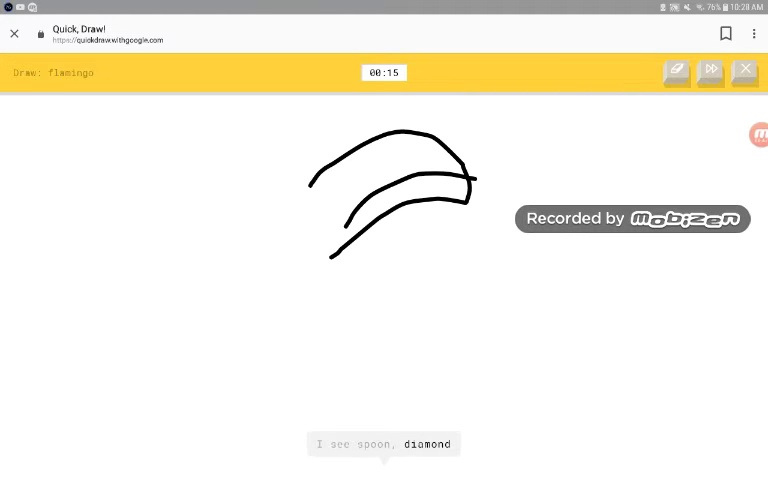
{"action": "mouse_move", "coordinate": [387, 257]}
{"action": "left_mouse_down"}
{"action": "mouse_move", "coordinate": [373, 316]}
{"action": "mouse_move", "coordinate": [411, 336]}
{"action": "left_mouse_up"}
{"action": "left_click_drag", "start_coordinate": [433, 264], "coordinate": [432, 324]}
{"action": "left_click_drag", "start_coordinate": [452, 266], "coordinate": [460, 325]}
{"action": "mouse_move", "coordinate": [493, 314]}
{"action": "left_mouse_down"}
{"action": "mouse_move", "coordinate": [531, 322]}
{"action": "mouse_move", "coordinate": [590, 272]}
{"action": "mouse_move", "coordinate": [609, 314]}
{"action": "left_mouse_up"}
{"action": "left_click_drag", "start_coordinate": [565, 296], "coordinate": [630, 288]}
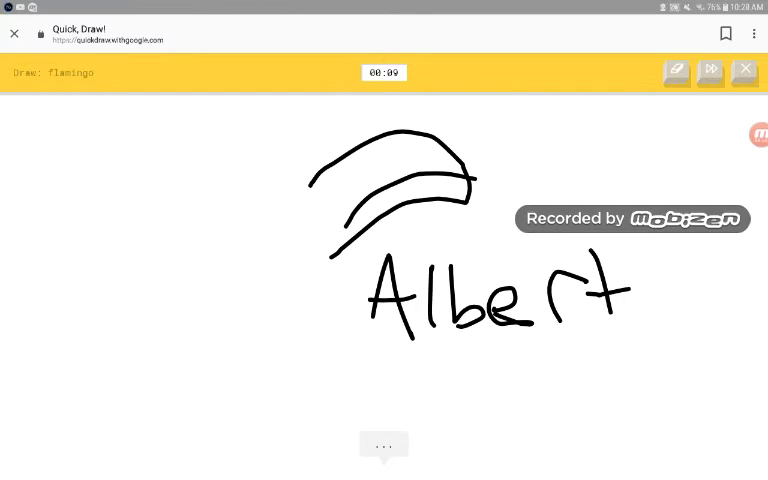
Step: Handwrite the second word 'stuff' beneath the first
{"action": "left_click_drag", "start_coordinate": [513, 334], "coordinate": [486, 378]}
{"action": "left_click_drag", "start_coordinate": [522, 335], "coordinate": [520, 380]}
{"action": "mouse_move", "coordinate": [506, 348]}
{"action": "left_mouse_down"}
{"action": "mouse_move", "coordinate": [540, 344]}
{"action": "mouse_move", "coordinate": [578, 380]}
{"action": "left_mouse_up"}
{"action": "left_click_drag", "start_coordinate": [606, 330], "coordinate": [592, 380]}
{"action": "left_click_drag", "start_coordinate": [580, 358], "coordinate": [605, 354]}
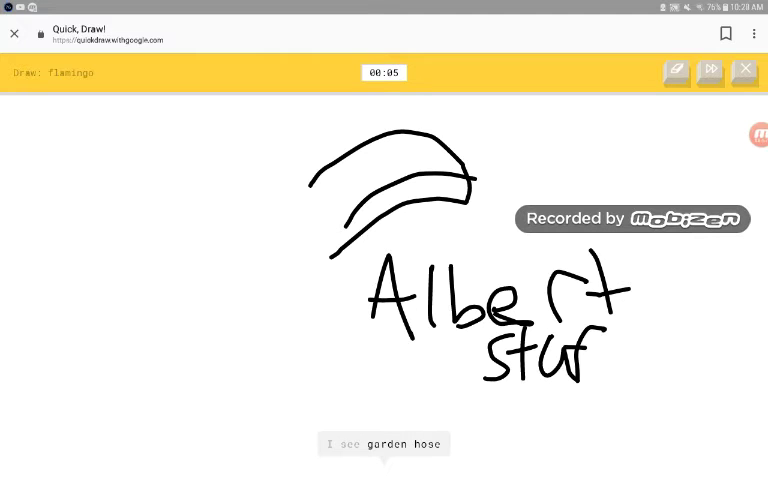
{"action": "mouse_move", "coordinate": [652, 321]}
{"action": "left_mouse_down"}
{"action": "mouse_move", "coordinate": [628, 378]}
{"action": "mouse_move", "coordinate": [642, 346]}
{"action": "left_mouse_up"}
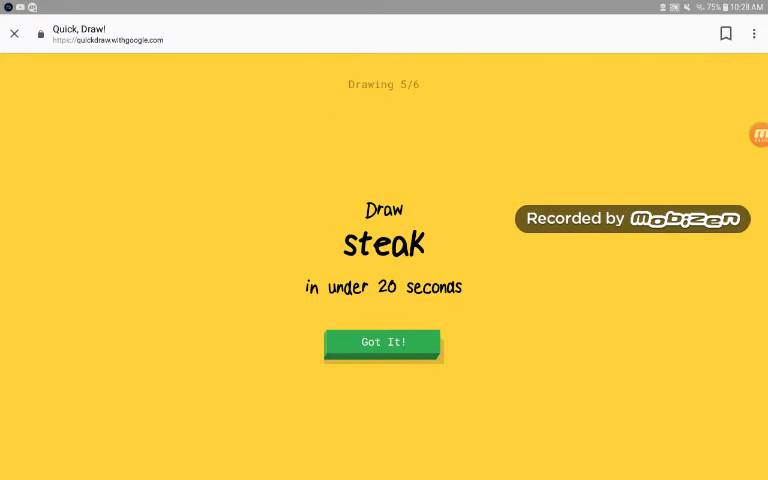
Step: For steak, draw a four-legged animal with looped tail, scribbled head and a letter B between its legs
{"action": "left_click", "coordinate": [382, 342]}
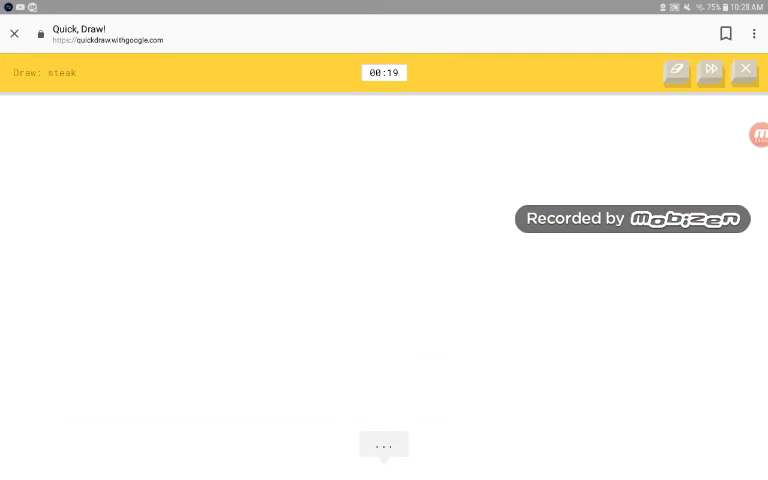
{"action": "mouse_move", "coordinate": [209, 267]}
{"action": "left_mouse_down"}
{"action": "mouse_move", "coordinate": [274, 367]}
{"action": "mouse_move", "coordinate": [317, 266]}
{"action": "mouse_move", "coordinate": [403, 351]}
{"action": "mouse_move", "coordinate": [393, 272]}
{"action": "mouse_move", "coordinate": [509, 204]}
{"action": "mouse_move", "coordinate": [432, 177]}
{"action": "mouse_move", "coordinate": [189, 243]}
{"action": "mouse_move", "coordinate": [209, 268]}
{"action": "left_mouse_up"}
{"action": "mouse_move", "coordinate": [199, 228]}
{"action": "left_mouse_down"}
{"action": "mouse_move", "coordinate": [160, 132]}
{"action": "mouse_move", "coordinate": [178, 132]}
{"action": "mouse_move", "coordinate": [152, 130]}
{"action": "left_mouse_up"}
{"action": "mouse_move", "coordinate": [463, 184]}
{"action": "left_mouse_down"}
{"action": "mouse_move", "coordinate": [452, 236]}
{"action": "mouse_move", "coordinate": [474, 178]}
{"action": "left_mouse_up"}
{"action": "mouse_move", "coordinate": [430, 224]}
{"action": "left_mouse_down"}
{"action": "mouse_move", "coordinate": [493, 208]}
{"action": "mouse_move", "coordinate": [450, 232]}
{"action": "left_mouse_up"}
{"action": "left_click_drag", "start_coordinate": [460, 185], "coordinate": [425, 240]}
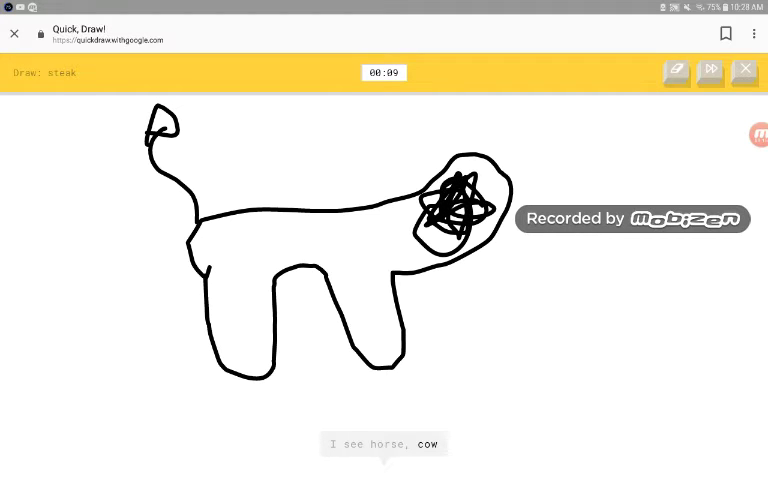
{"action": "left_click_drag", "start_coordinate": [290, 262], "coordinate": [322, 278]}
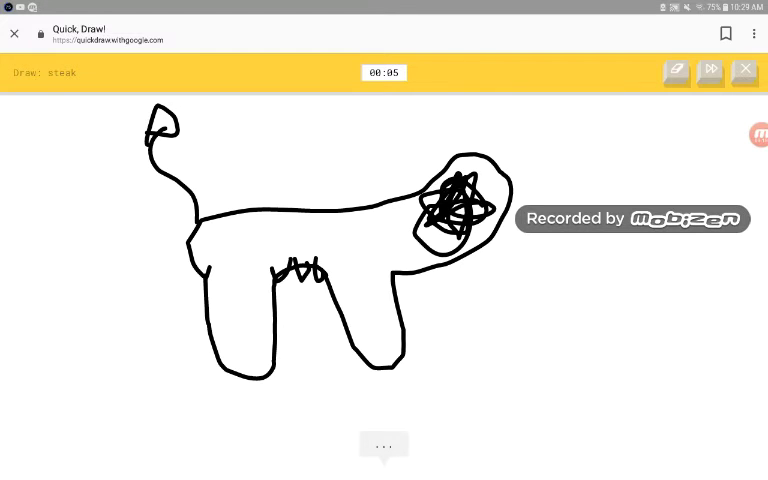
{"action": "mouse_move", "coordinate": [287, 370]}
{"action": "left_mouse_down"}
{"action": "mouse_move", "coordinate": [292, 308]}
{"action": "mouse_move", "coordinate": [292, 364]}
{"action": "left_mouse_up"}
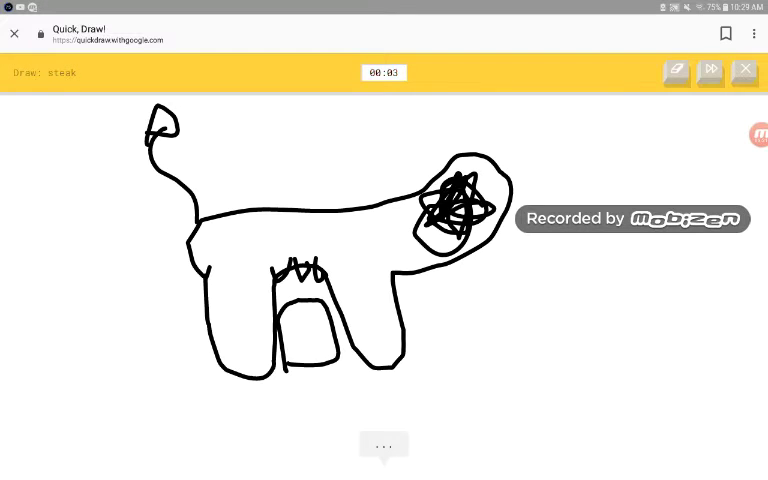
{"action": "left_click_drag", "start_coordinate": [294, 324], "coordinate": [295, 355]}
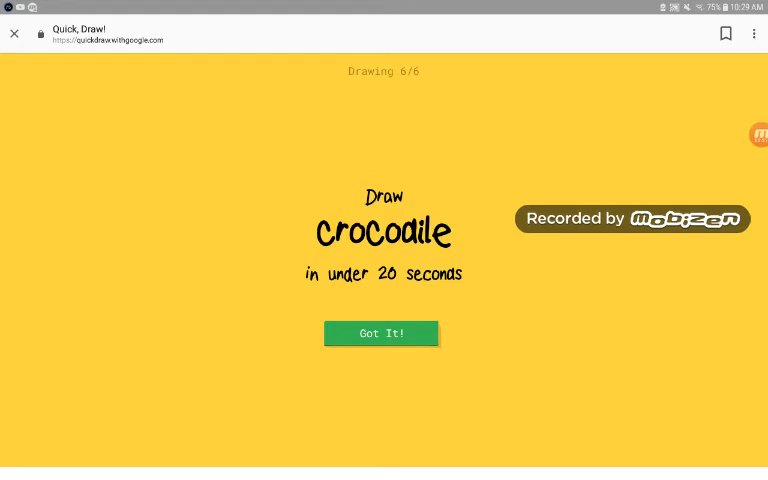
Step: Draw the crocodile's toothed jaws, a large looping body on the left and an oval eye
{"action": "left_click", "coordinate": [383, 342]}
{"action": "mouse_move", "coordinate": [247, 251]}
{"action": "left_mouse_down"}
{"action": "mouse_move", "coordinate": [466, 130]}
{"action": "mouse_move", "coordinate": [337, 307]}
{"action": "left_mouse_up"}
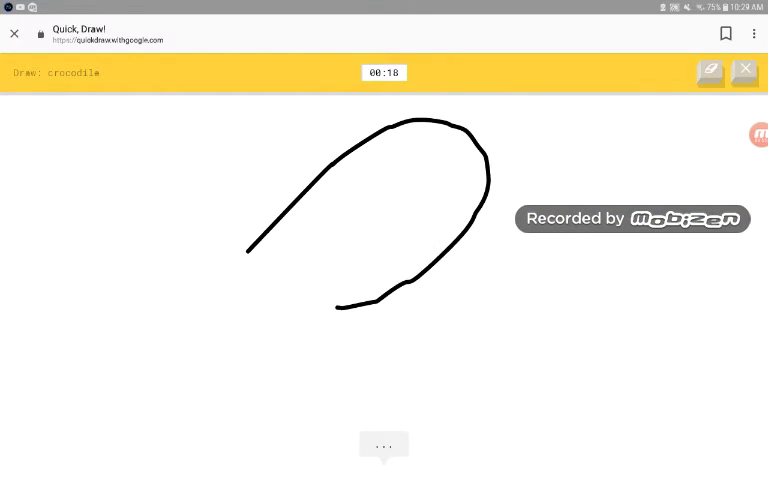
{"action": "mouse_move", "coordinate": [385, 296]}
{"action": "left_mouse_down"}
{"action": "mouse_move", "coordinate": [497, 252]}
{"action": "mouse_move", "coordinate": [494, 168]}
{"action": "left_mouse_up"}
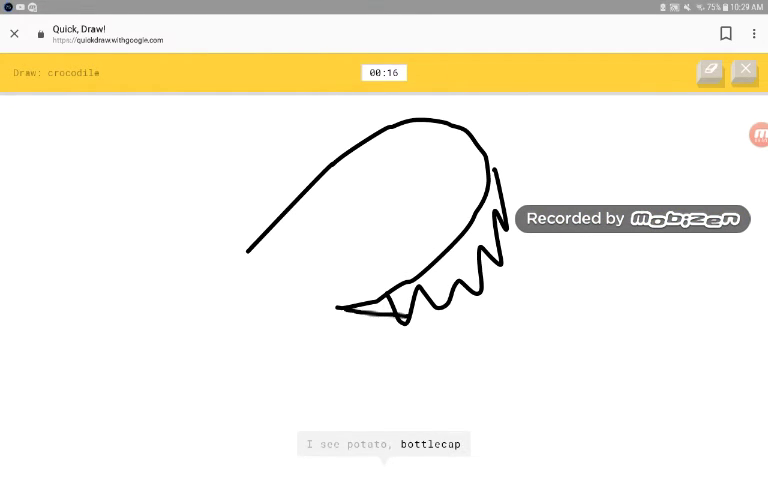
{"action": "mouse_move", "coordinate": [338, 308]}
{"action": "left_mouse_down"}
{"action": "mouse_move", "coordinate": [360, 377]}
{"action": "mouse_move", "coordinate": [281, 348]}
{"action": "left_mouse_up"}
{"action": "left_click_drag", "start_coordinate": [251, 243], "coordinate": [343, 308]}
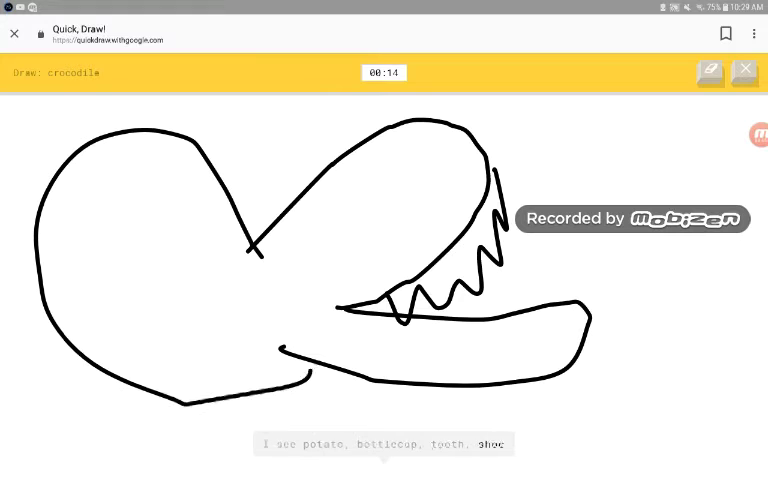
{"action": "left_click_drag", "start_coordinate": [130, 200], "coordinate": [218, 348]}
{"action": "left_click_drag", "start_coordinate": [120, 215], "coordinate": [205, 360]}
{"action": "left_click_drag", "start_coordinate": [150, 215], "coordinate": [150, 290]}
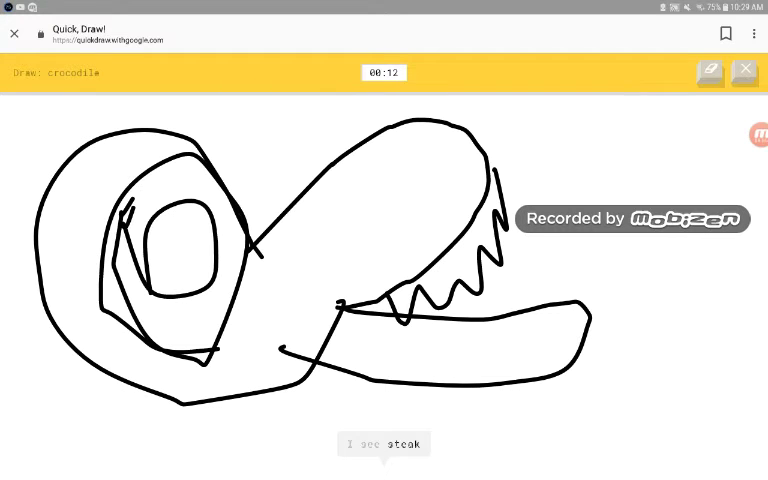
{"action": "left_click_drag", "start_coordinate": [197, 228], "coordinate": [214, 224]}
Step: Clear a tablet notification, then add a diagonal and zigzag inside the upper jaw
{"action": "left_click_drag", "start_coordinate": [384, 2], "coordinate": [384, 300]}
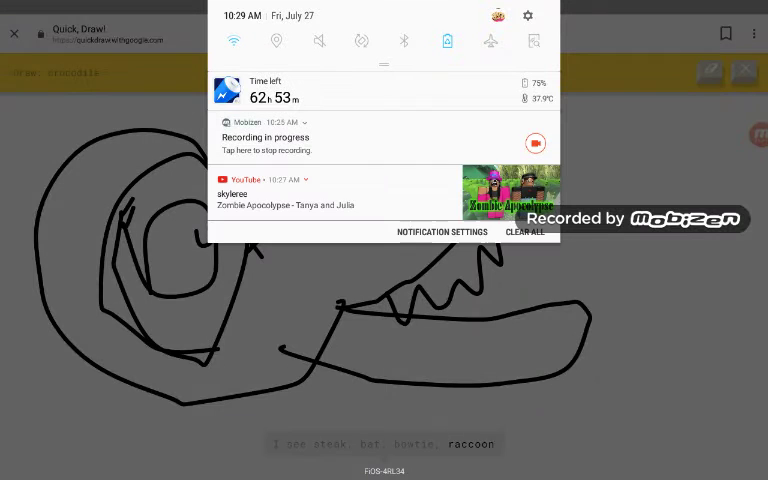
{"action": "left_click_drag", "start_coordinate": [330, 200], "coordinate": [460, 200]}
{"action": "left_click_drag", "start_coordinate": [384, 400], "coordinate": [384, 100]}
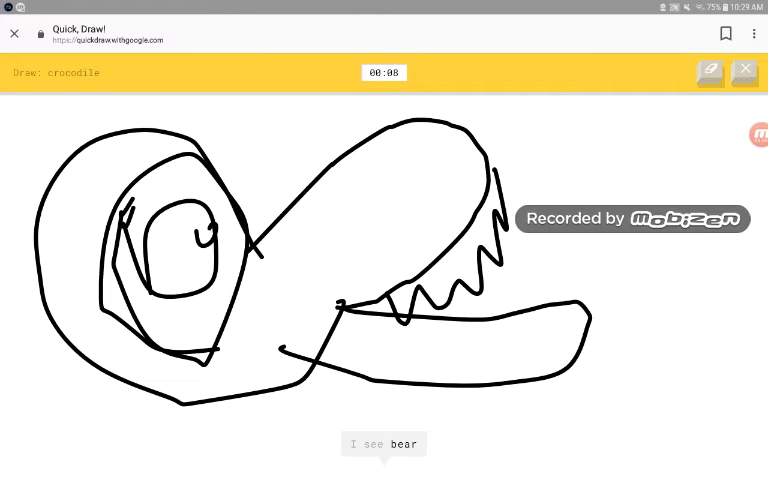
{"action": "left_click_drag", "start_coordinate": [425, 255], "coordinate": [490, 178]}
{"action": "left_click_drag", "start_coordinate": [373, 148], "coordinate": [487, 175]}
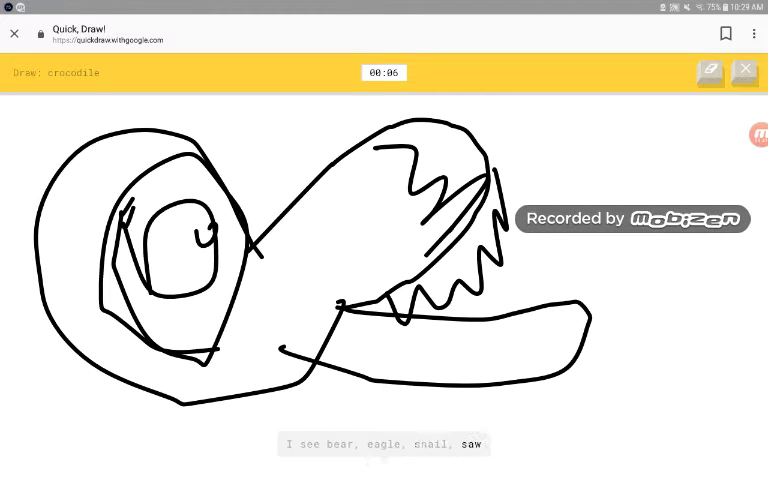
Step: Handwrite a word beside the crocodile until the round ends on the results grid
{"action": "left_click_drag", "start_coordinate": [522, 152], "coordinate": [567, 155]}
{"action": "left_click_drag", "start_coordinate": [528, 197], "coordinate": [568, 196]}
{"action": "mouse_move", "coordinate": [606, 176]}
{"action": "left_mouse_down"}
{"action": "mouse_move", "coordinate": [610, 200]}
{"action": "mouse_move", "coordinate": [634, 205]}
{"action": "mouse_move", "coordinate": [659, 155]}
{"action": "mouse_move", "coordinate": [660, 178]}
{"action": "left_mouse_up"}
{"action": "mouse_move", "coordinate": [546, 228]}
{"action": "left_mouse_down"}
{"action": "mouse_move", "coordinate": [524, 262]}
{"action": "mouse_move", "coordinate": [580, 262]}
{"action": "left_mouse_up"}
{"action": "left_click_drag", "start_coordinate": [596, 240], "coordinate": [597, 263]}
{"action": "left_click_drag", "start_coordinate": [634, 218], "coordinate": [628, 284]}
{"action": "left_click_drag", "start_coordinate": [648, 228], "coordinate": [652, 276]}
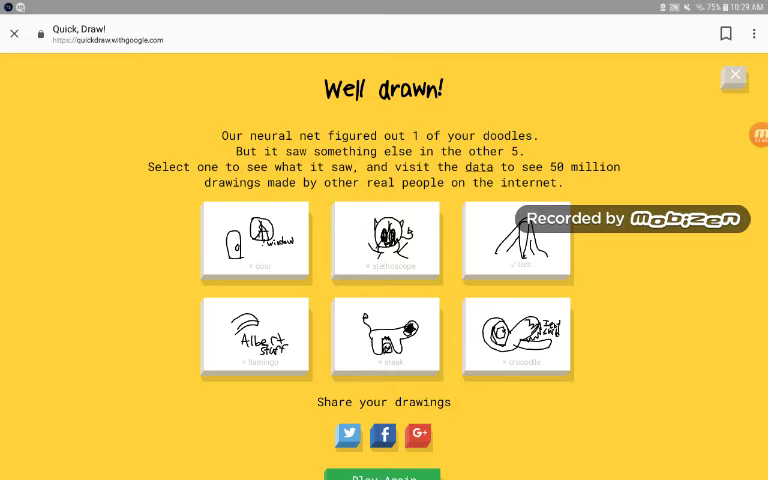
{"action": "scroll", "coordinate": [384, 300], "scroll_direction": "down", "scroll_amount": 1}
Step: Start a new six-drawing game, doodle a heart for the stereo prompt and skip it
{"action": "left_click", "coordinate": [382, 418]}
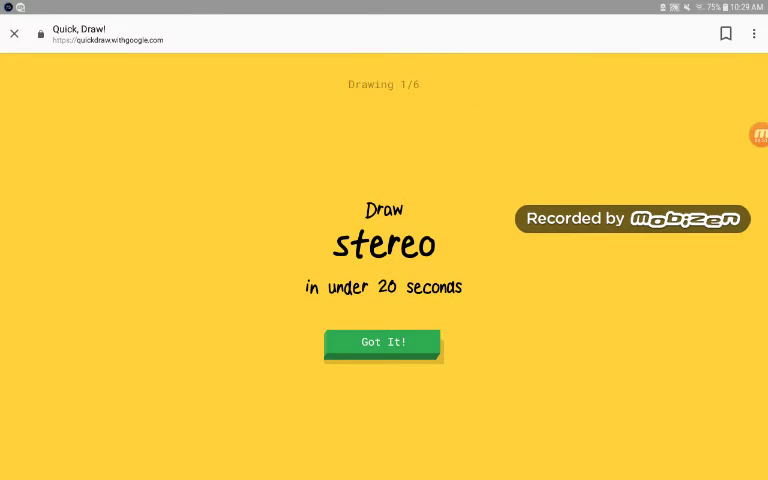
{"action": "left_click", "coordinate": [383, 342]}
{"action": "left_click_drag", "start_coordinate": [352, 200], "coordinate": [352, 330]}
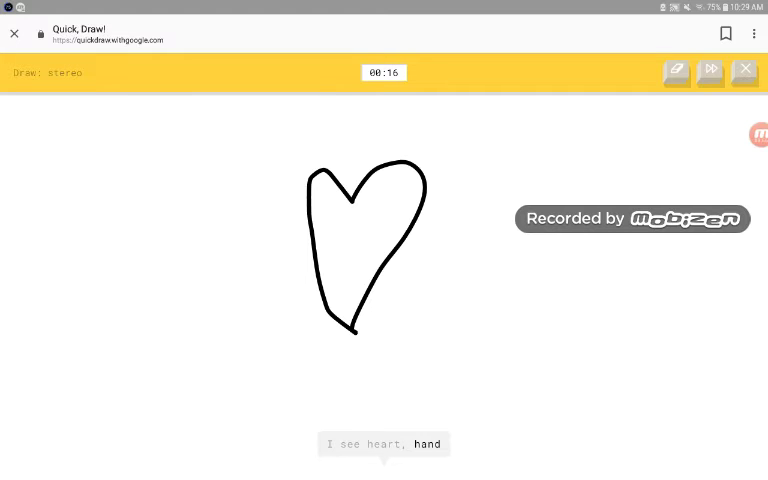
{"action": "left_click", "coordinate": [711, 69]}
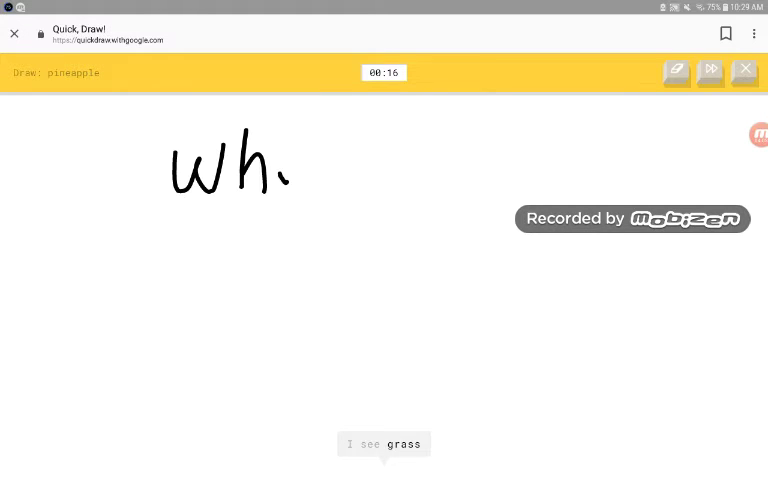
Step: Handwrite the first line of the clue starting with 'Who' and underline its middle
{"action": "left_click_drag", "start_coordinate": [292, 166], "coordinate": [289, 170]}
{"action": "left_click_drag", "start_coordinate": [350, 140], "coordinate": [347, 190]}
{"action": "left_click_drag", "start_coordinate": [371, 165], "coordinate": [369, 189]}
{"action": "left_click_drag", "start_coordinate": [392, 140], "coordinate": [418, 135]}
{"action": "left_click_drag", "start_coordinate": [430, 178], "coordinate": [456, 175]}
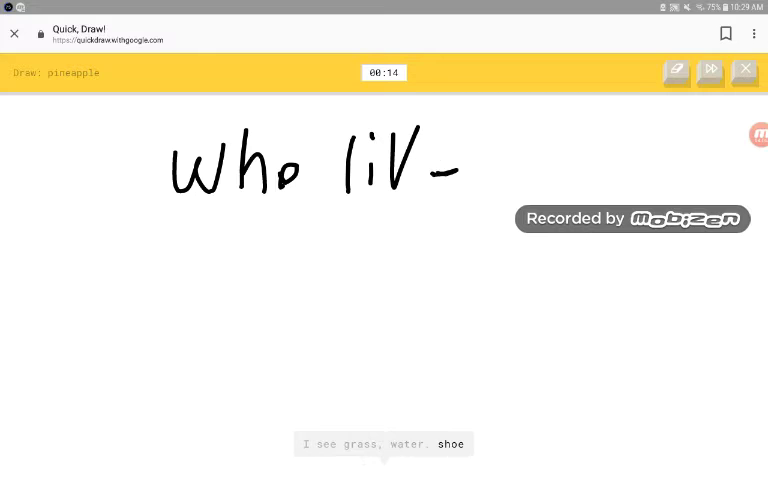
{"action": "left_click_drag", "start_coordinate": [446, 140], "coordinate": [440, 180]}
{"action": "left_click_drag", "start_coordinate": [483, 120], "coordinate": [468, 178]}
{"action": "mouse_move", "coordinate": [525, 152]}
{"action": "left_mouse_down"}
{"action": "mouse_move", "coordinate": [524, 176]}
{"action": "mouse_move", "coordinate": [566, 178]}
{"action": "left_mouse_up"}
{"action": "mouse_move", "coordinate": [590, 150]}
{"action": "left_mouse_down"}
{"action": "mouse_move", "coordinate": [585, 168]}
{"action": "mouse_move", "coordinate": [635, 170]}
{"action": "left_mouse_up"}
{"action": "left_click_drag", "start_coordinate": [260, 219], "coordinate": [497, 213]}
Step: Handwrite the second line of the clue ending with the word 'sea'
{"action": "mouse_move", "coordinate": [198, 270]}
{"action": "left_mouse_down"}
{"action": "mouse_move", "coordinate": [200, 308]}
{"action": "mouse_move", "coordinate": [258, 300]}
{"action": "mouse_move", "coordinate": [268, 320]}
{"action": "left_mouse_up"}
{"action": "left_click_drag", "start_coordinate": [308, 272], "coordinate": [275, 318]}
{"action": "left_click_drag", "start_coordinate": [334, 308], "coordinate": [362, 325]}
{"action": "left_click_drag", "start_coordinate": [382, 296], "coordinate": [405, 298]}
{"action": "left_click_drag", "start_coordinate": [440, 275], "coordinate": [460, 308]}
{"action": "mouse_move", "coordinate": [452, 280]}
{"action": "left_mouse_down"}
{"action": "mouse_move", "coordinate": [452, 322]}
{"action": "mouse_move", "coordinate": [526, 312]}
{"action": "left_mouse_up"}
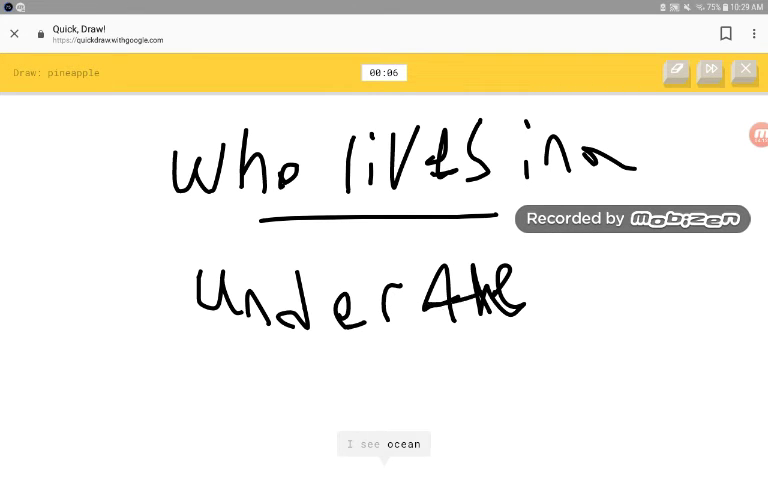
{"action": "left_click_drag", "start_coordinate": [585, 282], "coordinate": [555, 308]}
{"action": "mouse_move", "coordinate": [598, 292]}
{"action": "left_mouse_down"}
{"action": "mouse_move", "coordinate": [618, 290]}
{"action": "mouse_move", "coordinate": [630, 300]}
{"action": "left_mouse_up"}
{"action": "mouse_move", "coordinate": [642, 268]}
{"action": "left_mouse_down"}
{"action": "mouse_move", "coordinate": [655, 290]}
{"action": "mouse_move", "coordinate": [680, 283]}
{"action": "left_mouse_up"}
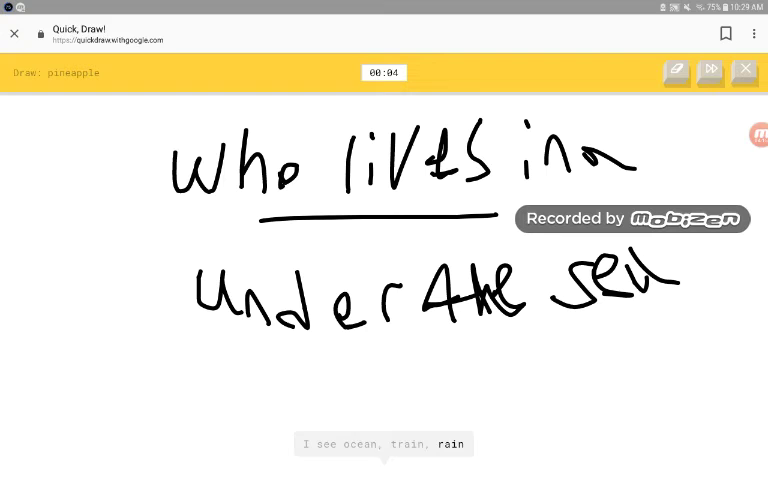
{"action": "left_click", "coordinate": [622, 270]}
Step: Write the final word of the clue on a third line, then begin the spoon round
{"action": "mouse_move", "coordinate": [366, 357]}
{"action": "left_mouse_down"}
{"action": "mouse_move", "coordinate": [382, 356]}
{"action": "mouse_move", "coordinate": [362, 396]}
{"action": "left_mouse_up"}
{"action": "left_click_drag", "start_coordinate": [422, 345], "coordinate": [428, 405]}
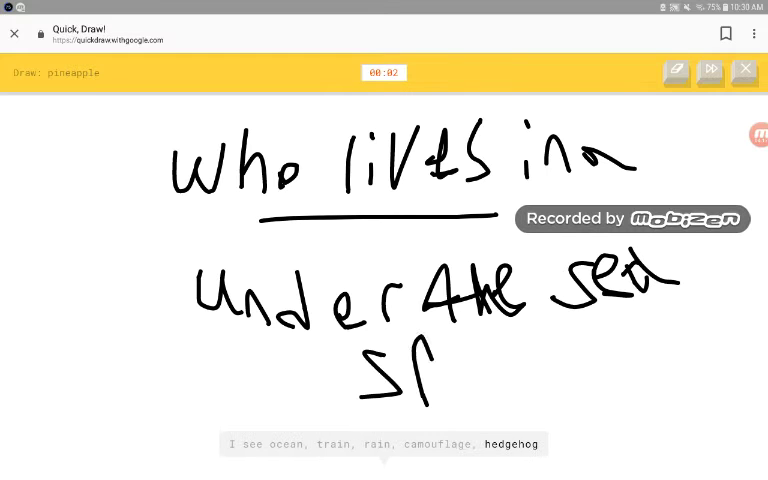
{"action": "mouse_move", "coordinate": [445, 365]}
{"action": "left_mouse_down"}
{"action": "mouse_move", "coordinate": [465, 382]}
{"action": "mouse_move", "coordinate": [505, 382]}
{"action": "left_mouse_up"}
{"action": "left_click", "coordinate": [517, 366]}
{"action": "left_click_drag", "start_coordinate": [520, 345], "coordinate": [505, 390]}
{"action": "left_click_drag", "start_coordinate": [562, 318], "coordinate": [585, 375]}
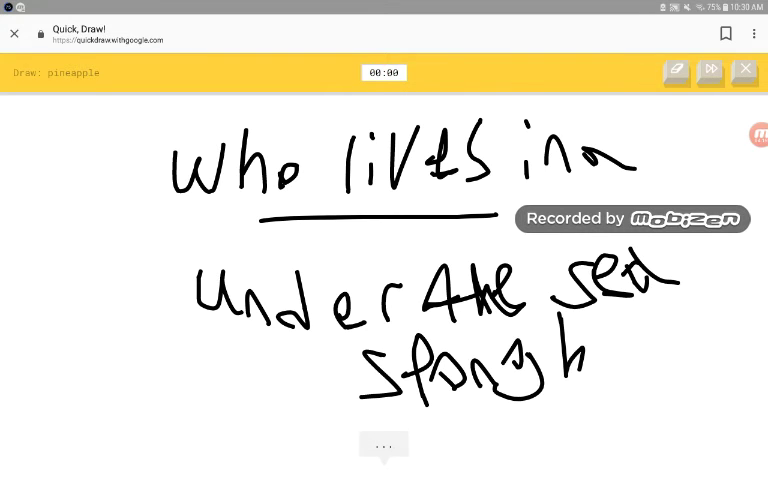
{"action": "left_click", "coordinate": [383, 342]}
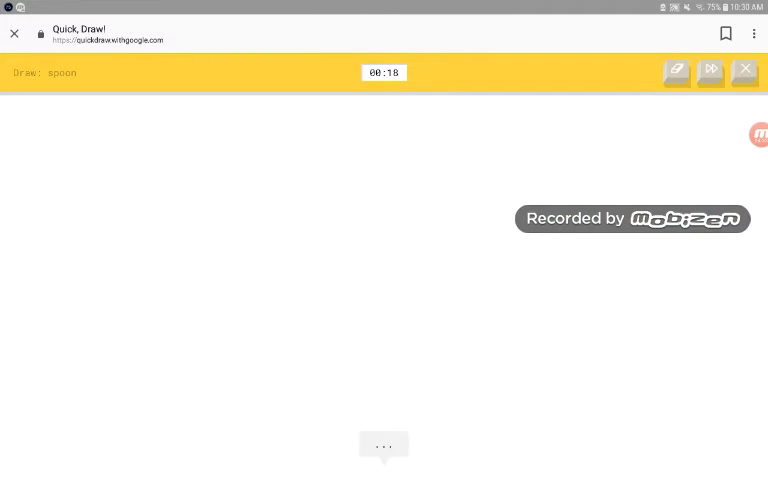
Step: Draw a turtle with rounded shell, legs, long neck, head, eye and tail
{"action": "mouse_move", "coordinate": [310, 268]}
{"action": "left_mouse_down"}
{"action": "mouse_move", "coordinate": [415, 204]}
{"action": "mouse_move", "coordinate": [336, 305]}
{"action": "mouse_move", "coordinate": [312, 270]}
{"action": "left_mouse_up"}
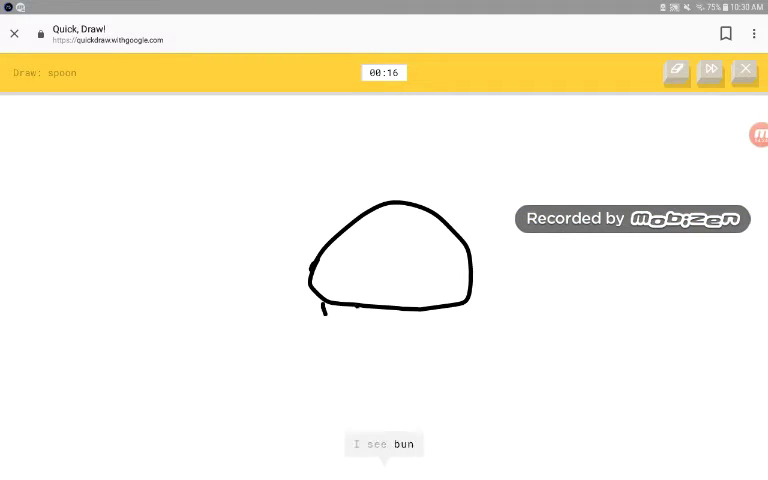
{"action": "left_click_drag", "start_coordinate": [357, 305], "coordinate": [363, 318]}
{"action": "left_click_drag", "start_coordinate": [395, 308], "coordinate": [400, 321]}
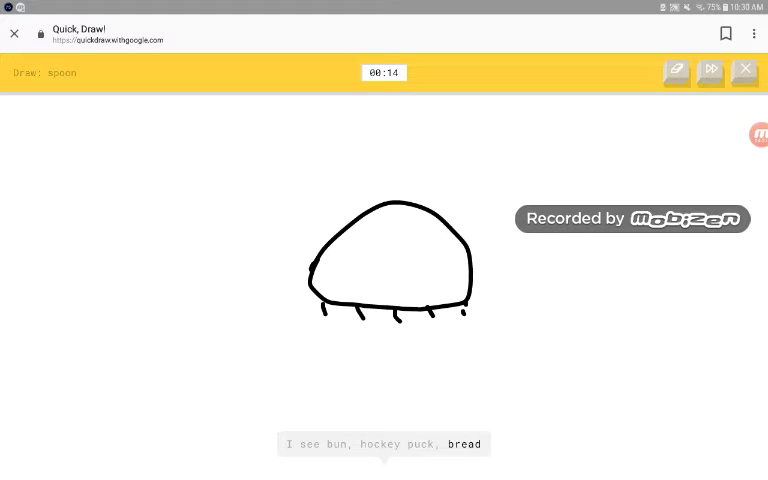
{"action": "mouse_move", "coordinate": [326, 262]}
{"action": "left_mouse_down"}
{"action": "mouse_move", "coordinate": [270, 137]}
{"action": "mouse_move", "coordinate": [310, 268]}
{"action": "left_mouse_up"}
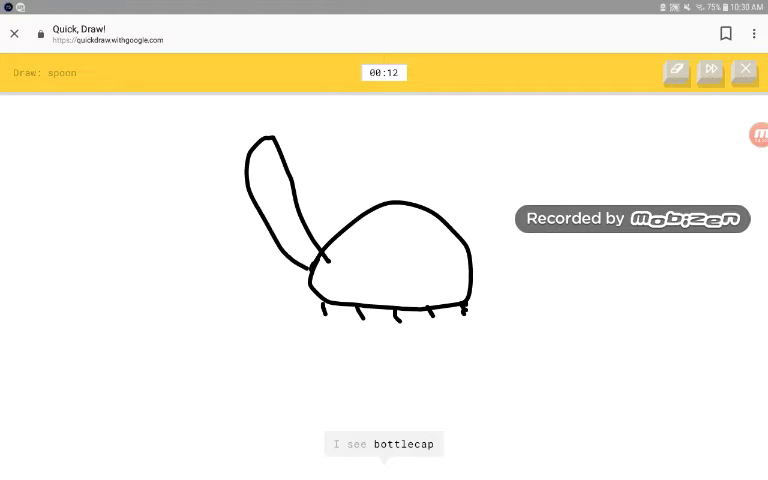
{"action": "left_click_drag", "start_coordinate": [264, 170], "coordinate": [271, 172]}
{"action": "left_click_drag", "start_coordinate": [470, 300], "coordinate": [455, 334]}
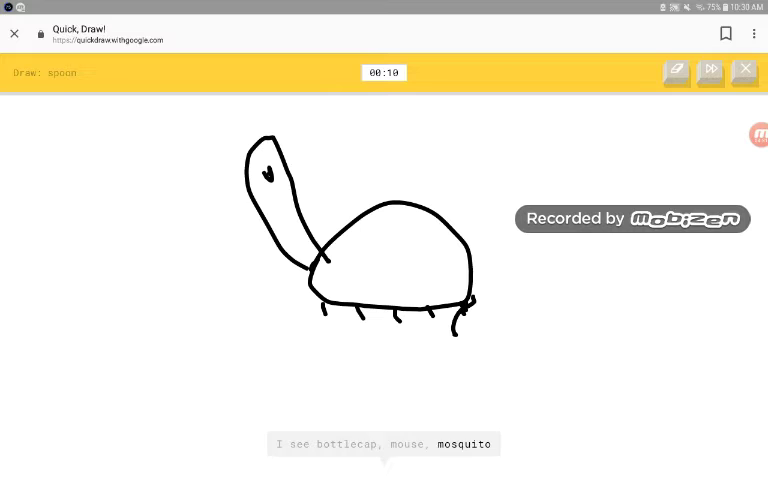
{"action": "left_click_drag", "start_coordinate": [458, 238], "coordinate": [470, 242]}
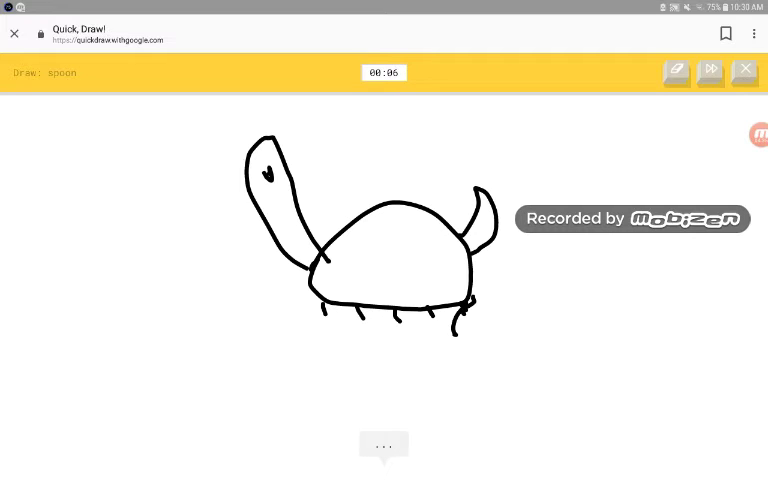
Step: Label the drawing with the handwritten word 'Turt' above the turtle
{"action": "left_click_drag", "start_coordinate": [321, 120], "coordinate": [320, 159]}
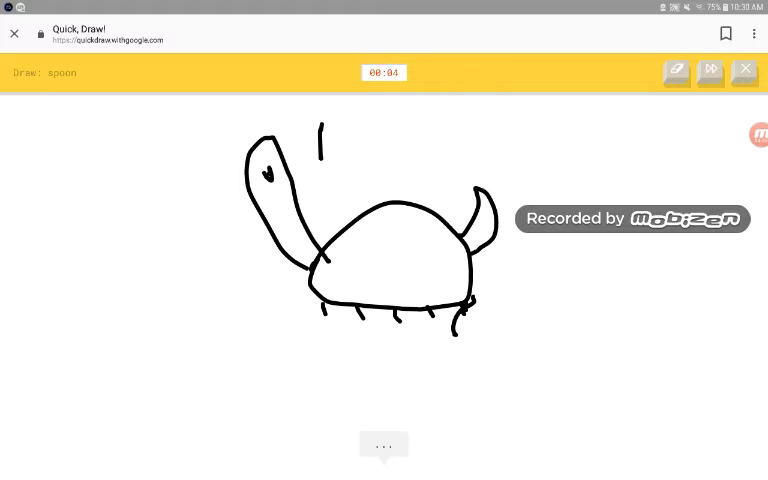
{"action": "mouse_move", "coordinate": [298, 109]}
{"action": "left_mouse_down"}
{"action": "mouse_move", "coordinate": [337, 109]}
{"action": "mouse_move", "coordinate": [366, 152]}
{"action": "left_mouse_up"}
{"action": "mouse_move", "coordinate": [378, 157]}
{"action": "left_mouse_down"}
{"action": "mouse_move", "coordinate": [397, 129]}
{"action": "mouse_move", "coordinate": [408, 155]}
{"action": "left_mouse_up"}
{"action": "mouse_move", "coordinate": [398, 129]}
{"action": "left_mouse_down"}
{"action": "mouse_move", "coordinate": [420, 126]}
{"action": "mouse_move", "coordinate": [467, 151]}
{"action": "left_mouse_up"}
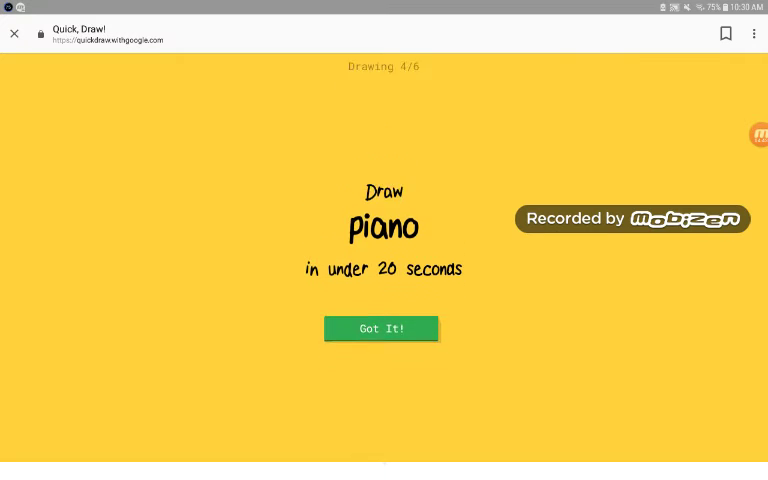
Step: Begin the piano round, start handwriting, then clear the canvas to restart
{"action": "left_click", "coordinate": [383, 342]}
{"action": "mouse_move", "coordinate": [147, 262]}
{"action": "left_mouse_down"}
{"action": "mouse_move", "coordinate": [190, 134]}
{"action": "mouse_move", "coordinate": [231, 244]}
{"action": "mouse_move", "coordinate": [309, 238]}
{"action": "mouse_move", "coordinate": [356, 180]}
{"action": "left_mouse_up"}
{"action": "left_click", "coordinate": [676, 70]}
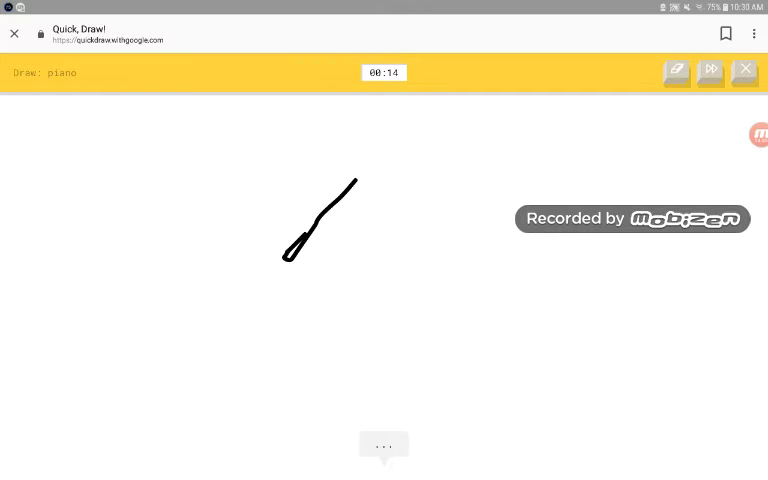
{"action": "left_click", "coordinate": [676, 70]}
Step: Handwrite the start of the message: 'Mon', a dotted i, k and a squiggle
{"action": "mouse_move", "coordinate": [174, 269]}
{"action": "left_mouse_down"}
{"action": "mouse_move", "coordinate": [250, 235]}
{"action": "mouse_move", "coordinate": [258, 218]}
{"action": "left_mouse_up"}
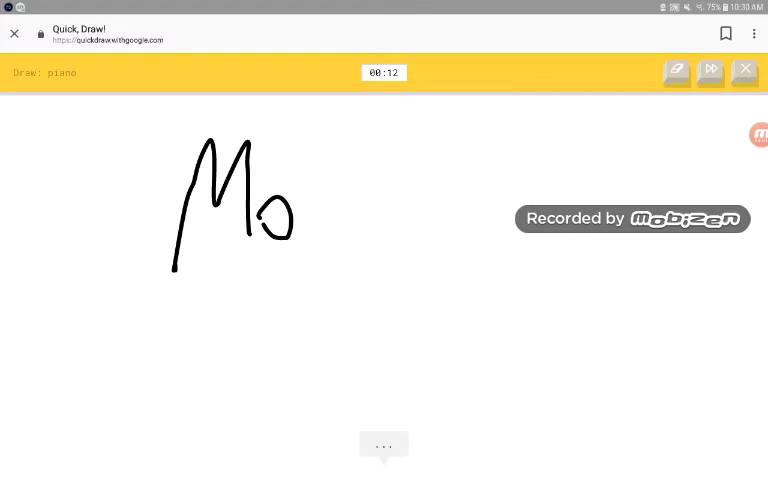
{"action": "left_click_drag", "start_coordinate": [325, 245], "coordinate": [350, 240]}
{"action": "left_click_drag", "start_coordinate": [393, 185], "coordinate": [394, 240]}
{"action": "left_click", "coordinate": [390, 163]}
{"action": "left_click_drag", "start_coordinate": [415, 155], "coordinate": [417, 235]}
{"action": "left_click_drag", "start_coordinate": [445, 182], "coordinate": [455, 235]}
{"action": "left_click_drag", "start_coordinate": [482, 218], "coordinate": [540, 240]}
Step: Write 'play', an S-shaped word below, and finish with a smile under two dots
{"action": "left_click_drag", "start_coordinate": [592, 258], "coordinate": [605, 185]}
{"action": "left_click_drag", "start_coordinate": [632, 158], "coordinate": [655, 230]}
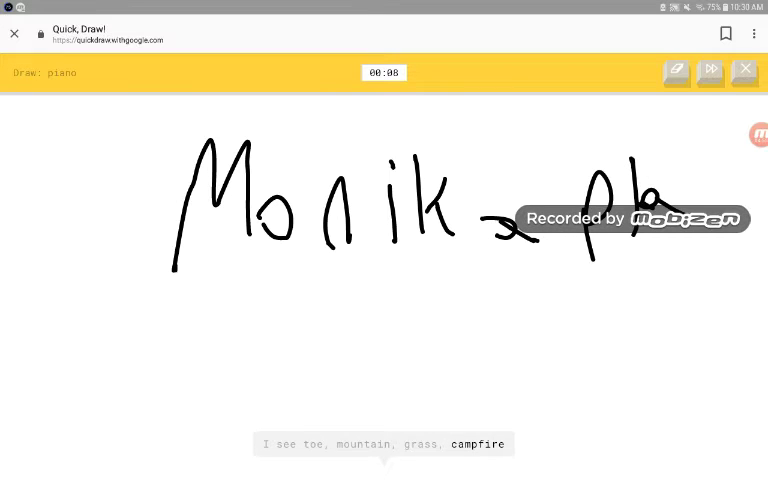
{"action": "left_click_drag", "start_coordinate": [660, 200], "coordinate": [640, 215]}
{"action": "left_click_drag", "start_coordinate": [660, 165], "coordinate": [690, 230]}
{"action": "left_click_drag", "start_coordinate": [345, 190], "coordinate": [347, 240]}
{"action": "mouse_move", "coordinate": [360, 265]}
{"action": "left_mouse_down"}
{"action": "mouse_move", "coordinate": [350, 300]}
{"action": "mouse_move", "coordinate": [377, 330]}
{"action": "left_mouse_up"}
{"action": "left_click_drag", "start_coordinate": [418, 300], "coordinate": [419, 312]}
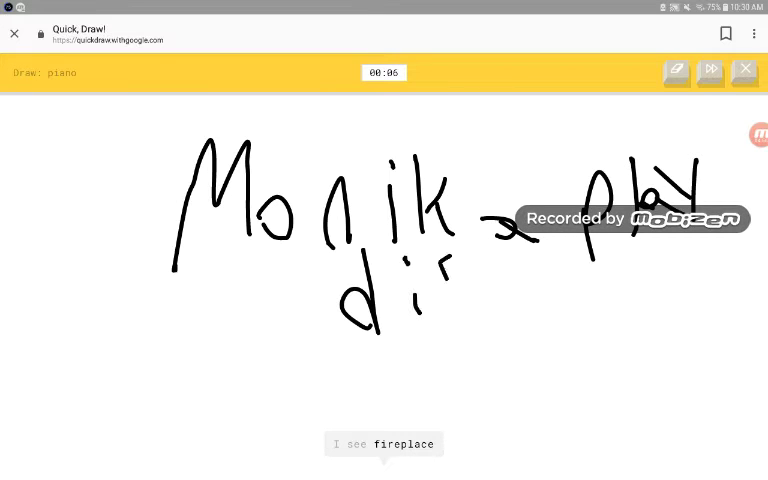
{"action": "left_click_drag", "start_coordinate": [442, 258], "coordinate": [416, 322]}
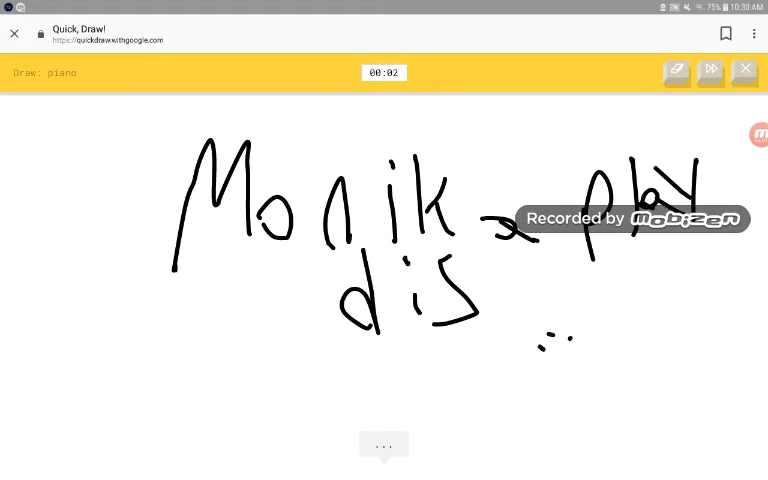
{"action": "left_click_drag", "start_coordinate": [539, 346], "coordinate": [590, 358]}
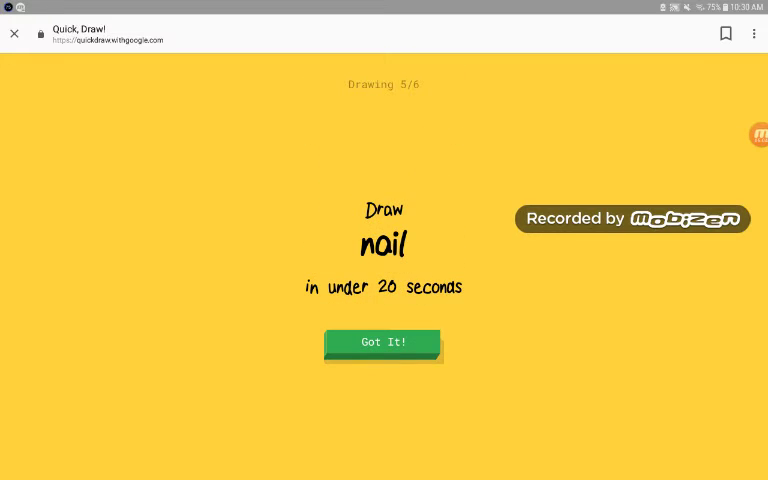
Step: Begin the nail round, scribble curves across the canvas, then clear it
{"action": "left_click", "coordinate": [383, 342]}
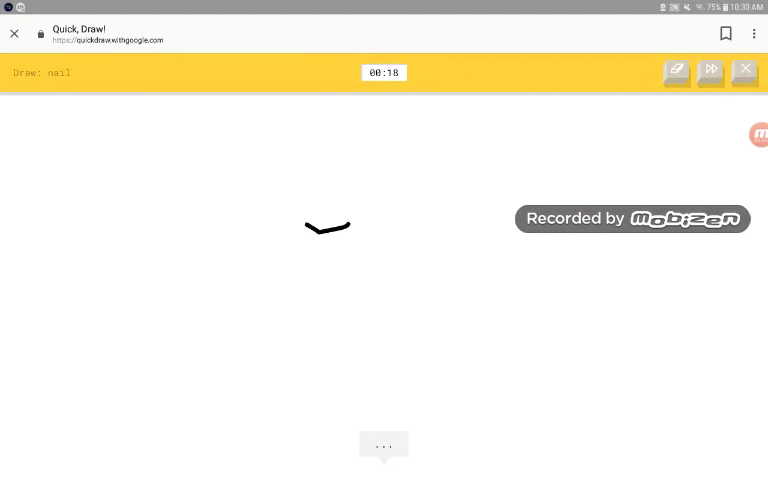
{"action": "left_click_drag", "start_coordinate": [367, 207], "coordinate": [369, 231]}
{"action": "left_click_drag", "start_coordinate": [292, 259], "coordinate": [389, 254]}
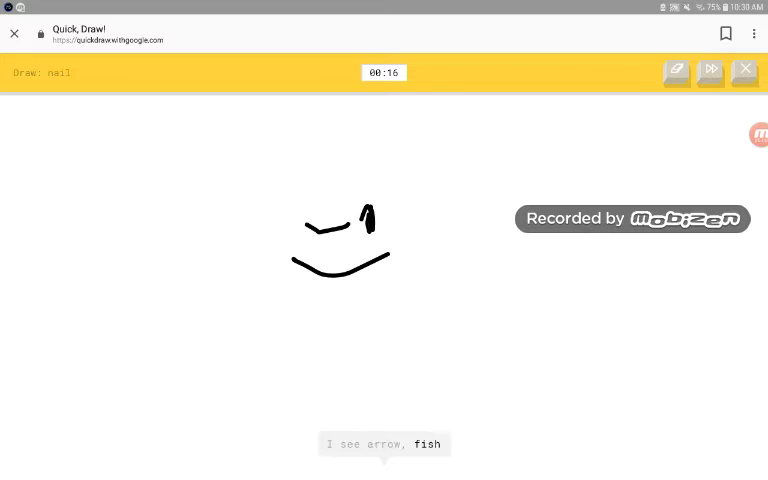
{"action": "left_click_drag", "start_coordinate": [501, 281], "coordinate": [455, 307]}
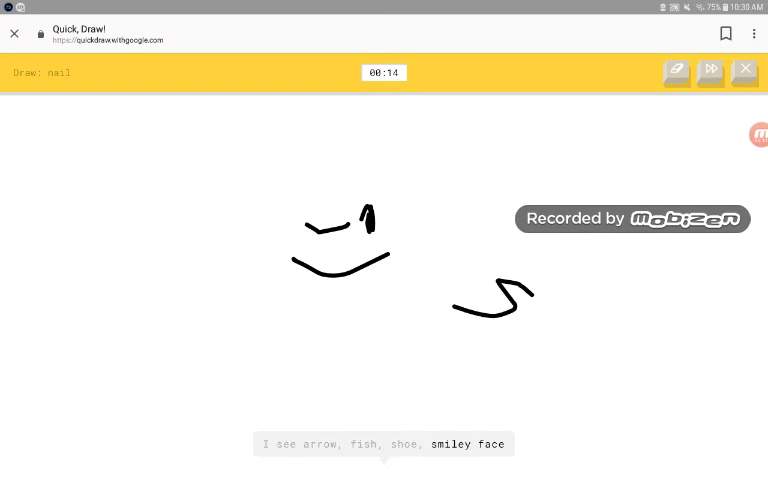
{"action": "mouse_move", "coordinate": [115, 264]}
{"action": "left_mouse_down"}
{"action": "mouse_move", "coordinate": [249, 326]}
{"action": "mouse_move", "coordinate": [595, 231]}
{"action": "mouse_move", "coordinate": [567, 145]}
{"action": "left_mouse_up"}
{"action": "left_click_drag", "start_coordinate": [590, 230], "coordinate": [500, 320]}
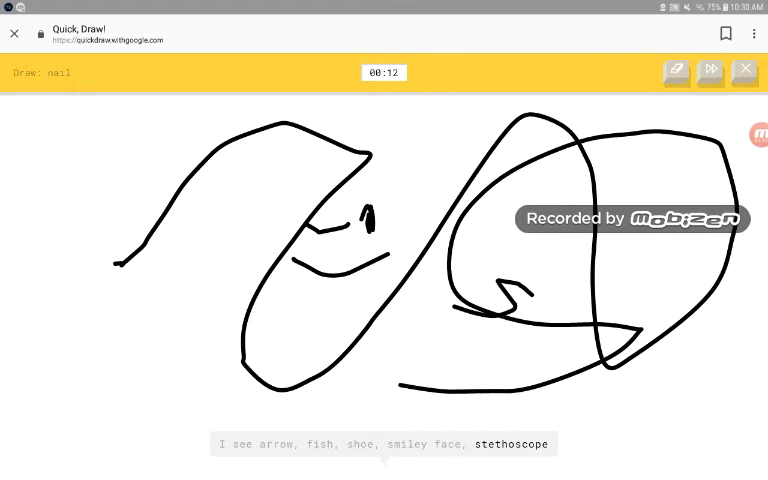
{"action": "left_click_drag", "start_coordinate": [514, 151], "coordinate": [400, 360]}
{"action": "left_click", "coordinate": [677, 72]}
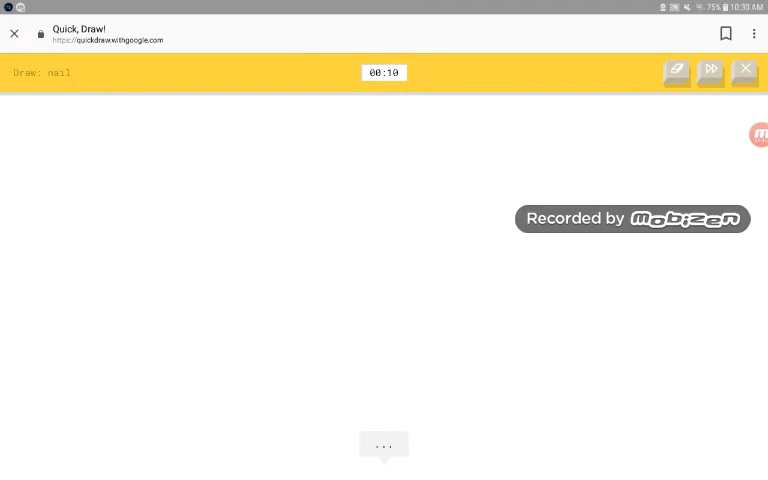
Step: Draw a nail with an oval head, tapered stem and a mark on the stem
{"action": "mouse_move", "coordinate": [351, 178]}
{"action": "left_mouse_down"}
{"action": "mouse_move", "coordinate": [365, 215]}
{"action": "mouse_move", "coordinate": [350, 180]}
{"action": "left_mouse_up"}
{"action": "mouse_move", "coordinate": [369, 214]}
{"action": "left_mouse_down"}
{"action": "mouse_move", "coordinate": [394, 322]}
{"action": "mouse_move", "coordinate": [402, 214]}
{"action": "left_mouse_up"}
{"action": "left_click_drag", "start_coordinate": [371, 237], "coordinate": [390, 235]}
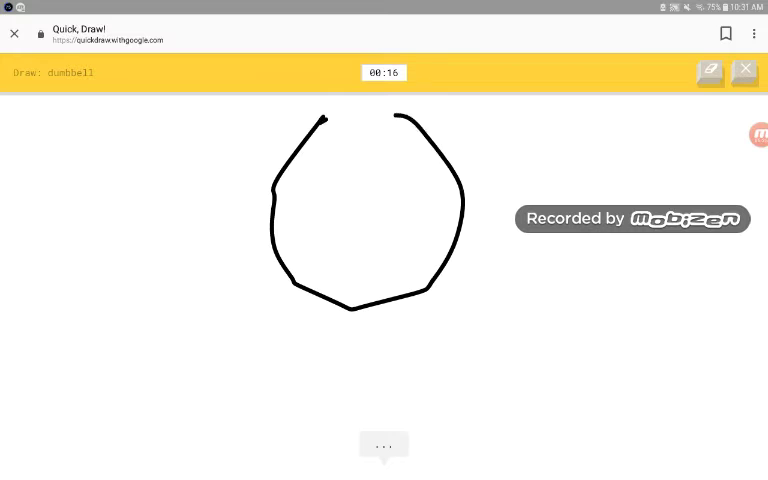
Step: For the dumbbell prompt, draw a large round head with two oval eyes and a pupil
{"action": "left_click_drag", "start_coordinate": [296, 148], "coordinate": [325, 118]}
{"action": "left_click_drag", "start_coordinate": [300, 195], "coordinate": [306, 280]}
{"action": "left_click_drag", "start_coordinate": [297, 225], "coordinate": [343, 278]}
{"action": "left_click_drag", "start_coordinate": [308, 204], "coordinate": [313, 199]}
{"action": "left_click_drag", "start_coordinate": [375, 218], "coordinate": [373, 230]}
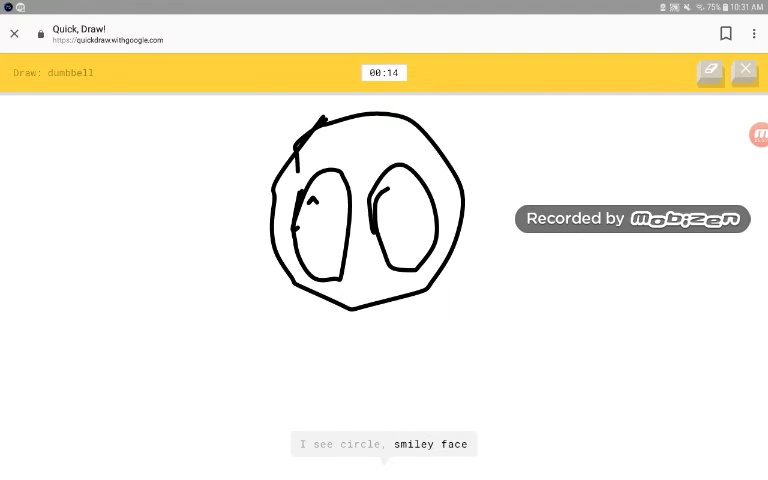
{"action": "left_click_drag", "start_coordinate": [410, 181], "coordinate": [407, 200]}
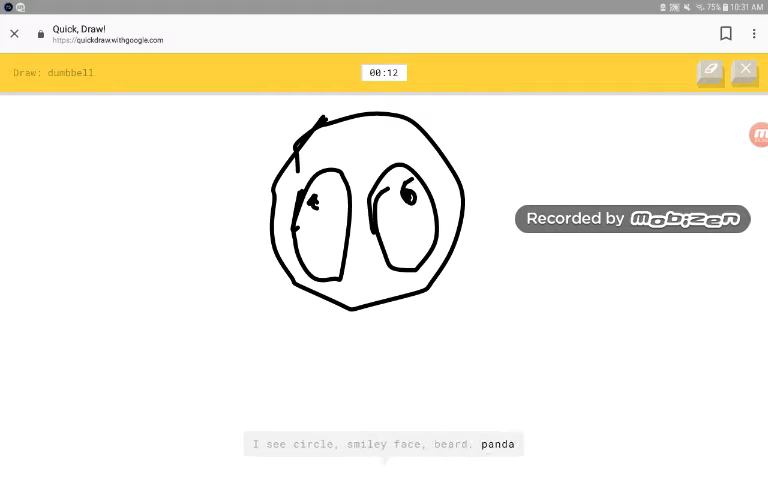
Step: Add a mouth, a stick body, both arms and legs to the figure
{"action": "left_click_drag", "start_coordinate": [338, 275], "coordinate": [383, 246]}
{"action": "left_click_drag", "start_coordinate": [373, 310], "coordinate": [374, 408]}
{"action": "mouse_move", "coordinate": [372, 358]}
{"action": "left_mouse_down"}
{"action": "mouse_move", "coordinate": [519, 360]}
{"action": "mouse_move", "coordinate": [537, 307]}
{"action": "left_mouse_up"}
{"action": "left_click_drag", "start_coordinate": [350, 328], "coordinate": [370, 362]}
{"action": "left_click_drag", "start_coordinate": [173, 250], "coordinate": [355, 312]}
{"action": "mouse_move", "coordinate": [370, 405]}
{"action": "left_mouse_down"}
{"action": "mouse_move", "coordinate": [515, 430]}
{"action": "mouse_move", "coordinate": [218, 404]}
{"action": "left_mouse_up"}
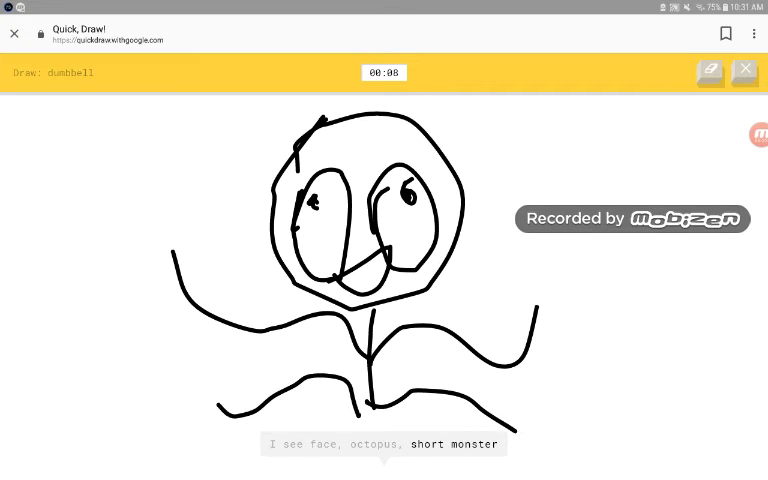
Step: Add an ear and scribble curly hair around the figure's head until results appear
{"action": "mouse_move", "coordinate": [430, 135]}
{"action": "left_mouse_down"}
{"action": "mouse_move", "coordinate": [480, 165]}
{"action": "mouse_move", "coordinate": [473, 300]}
{"action": "left_mouse_up"}
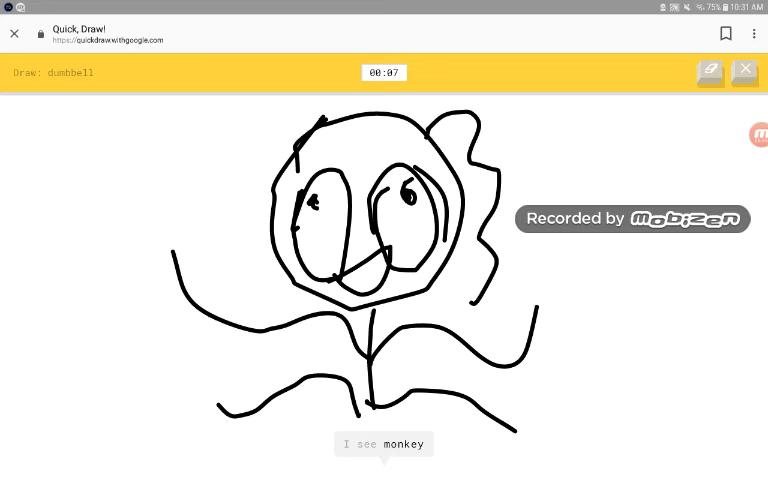
{"action": "left_click_drag", "start_coordinate": [415, 168], "coordinate": [460, 298]}
{"action": "left_click_drag", "start_coordinate": [398, 149], "coordinate": [410, 155]}
{"action": "mouse_move", "coordinate": [320, 120]}
{"action": "left_mouse_down"}
{"action": "mouse_move", "coordinate": [270, 250]}
{"action": "mouse_move", "coordinate": [225, 300]}
{"action": "left_mouse_up"}
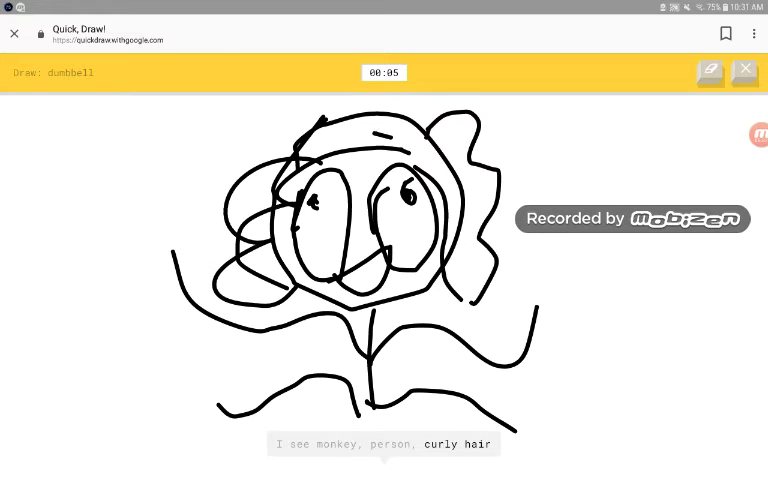
{"action": "mouse_move", "coordinate": [235, 200]}
{"action": "left_mouse_down"}
{"action": "mouse_move", "coordinate": [320, 125]}
{"action": "mouse_move", "coordinate": [450, 130]}
{"action": "mouse_move", "coordinate": [490, 300]}
{"action": "left_mouse_up"}
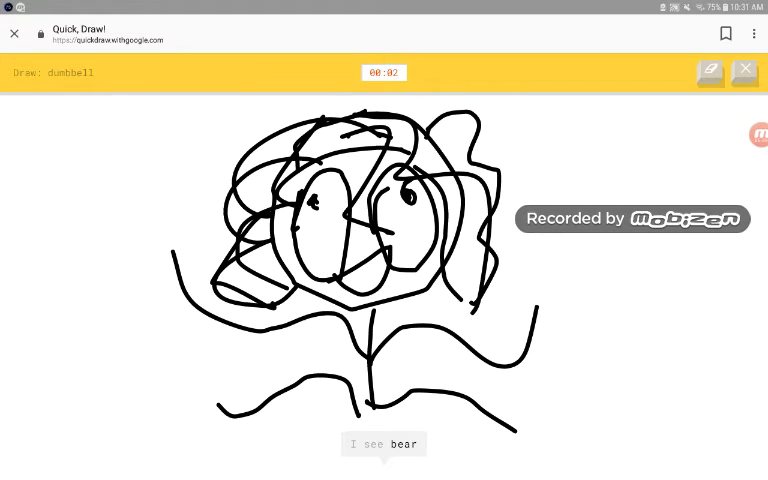
{"action": "left_click_drag", "start_coordinate": [390, 115], "coordinate": [420, 118]}
{"action": "left_click_drag", "start_coordinate": [285, 200], "coordinate": [230, 300]}
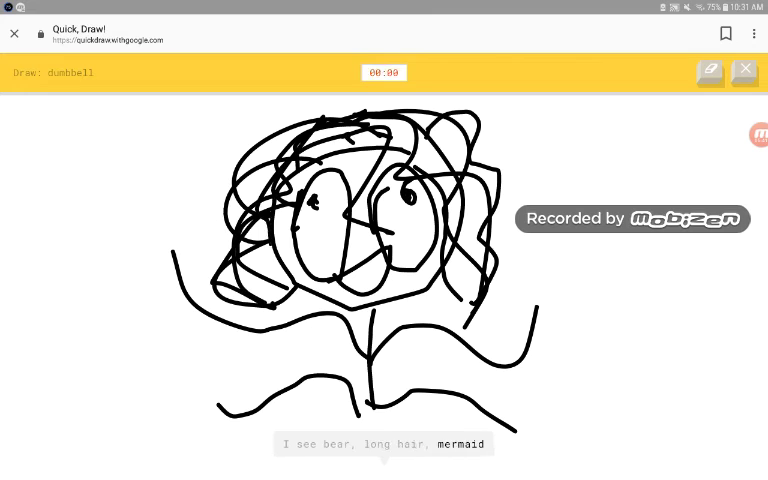
{"action": "left_click_drag", "start_coordinate": [478, 298], "coordinate": [465, 325]}
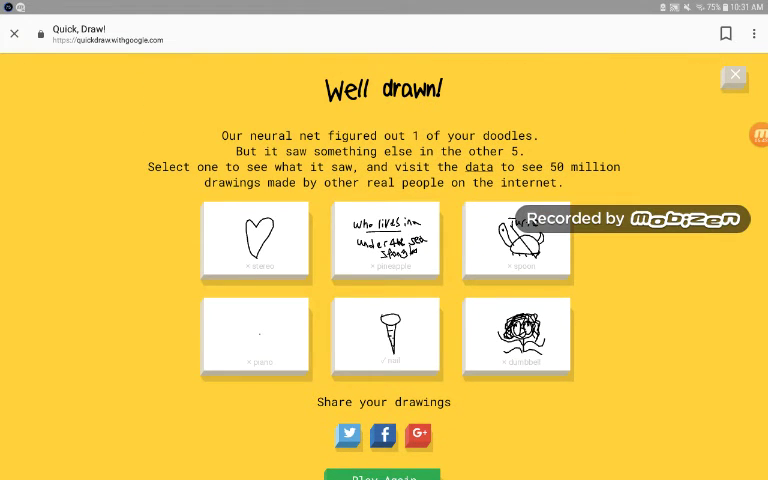
Step: Start a new game and finish the helmet doodle with a face inside the outline
{"action": "left_click", "coordinate": [382, 476]}
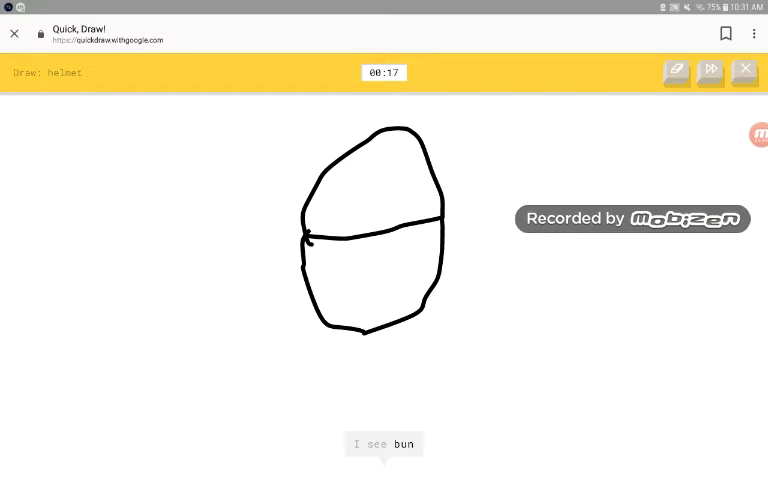
{"action": "left_click_drag", "start_coordinate": [340, 249], "coordinate": [336, 282]}
{"action": "left_click_drag", "start_coordinate": [385, 252], "coordinate": [380, 284]}
{"action": "mouse_move", "coordinate": [324, 298]}
{"action": "left_mouse_down"}
{"action": "mouse_move", "coordinate": [405, 295]}
{"action": "mouse_move", "coordinate": [330, 306]}
{"action": "left_mouse_up"}
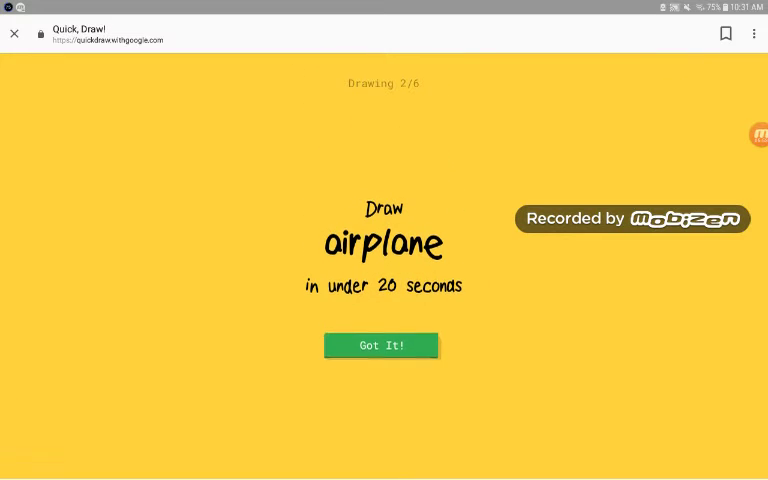
Step: Draw an airplane with an oval body, top fin, lower wing and tail
{"action": "left_click", "coordinate": [382, 342]}
{"action": "left_click_drag", "start_coordinate": [331, 228], "coordinate": [418, 224]}
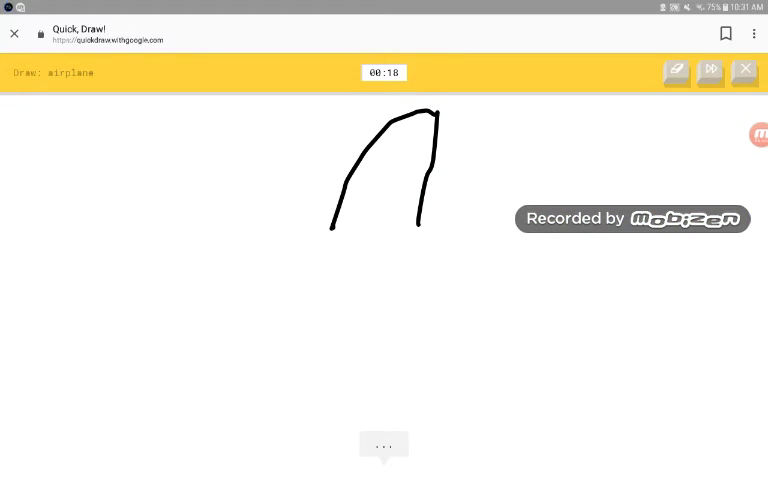
{"action": "mouse_move", "coordinate": [298, 228]}
{"action": "left_mouse_down"}
{"action": "mouse_move", "coordinate": [525, 222]}
{"action": "mouse_move", "coordinate": [526, 314]}
{"action": "mouse_move", "coordinate": [406, 326]}
{"action": "mouse_move", "coordinate": [304, 231]}
{"action": "left_mouse_up"}
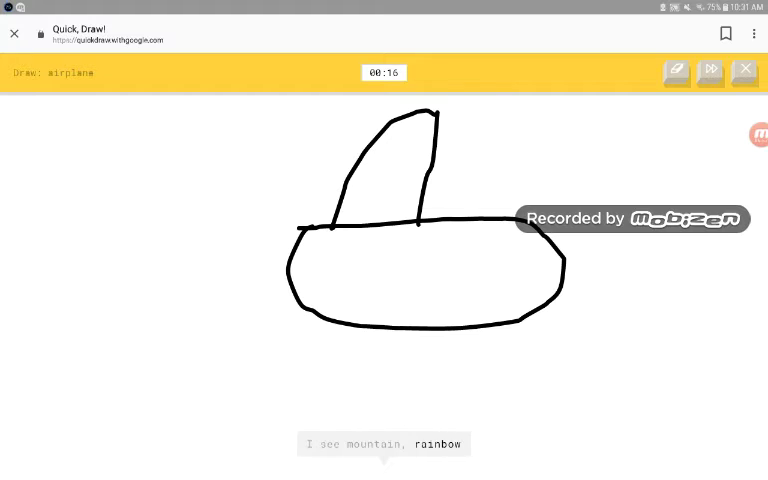
{"action": "mouse_move", "coordinate": [357, 322]}
{"action": "left_mouse_down"}
{"action": "mouse_move", "coordinate": [398, 403]}
{"action": "mouse_move", "coordinate": [437, 315]}
{"action": "left_mouse_up"}
{"action": "mouse_move", "coordinate": [314, 223]}
{"action": "left_mouse_down"}
{"action": "mouse_move", "coordinate": [284, 130]}
{"action": "mouse_move", "coordinate": [266, 257]}
{"action": "mouse_move", "coordinate": [303, 309]}
{"action": "left_mouse_up"}
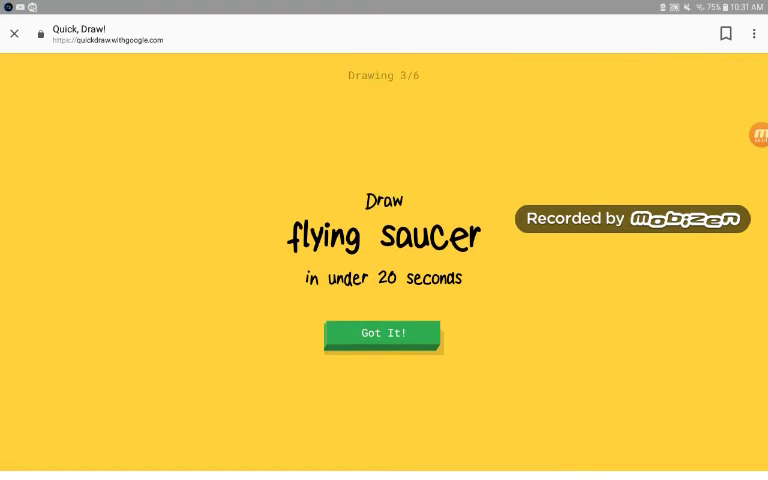
Step: Draw the flying saucer's round outline with short strokes on its top
{"action": "left_click", "coordinate": [383, 218]}
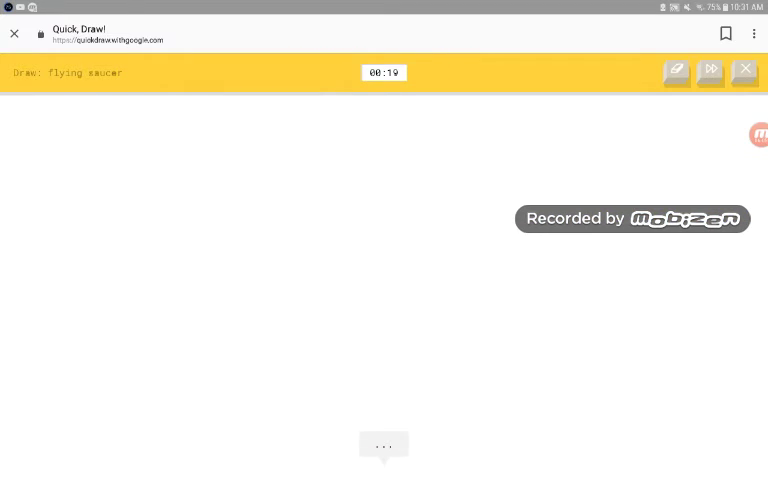
{"action": "mouse_move", "coordinate": [293, 231]}
{"action": "left_mouse_down"}
{"action": "mouse_move", "coordinate": [355, 370]}
{"action": "mouse_move", "coordinate": [338, 202]}
{"action": "mouse_move", "coordinate": [279, 254]}
{"action": "mouse_move", "coordinate": [465, 248]}
{"action": "left_mouse_up"}
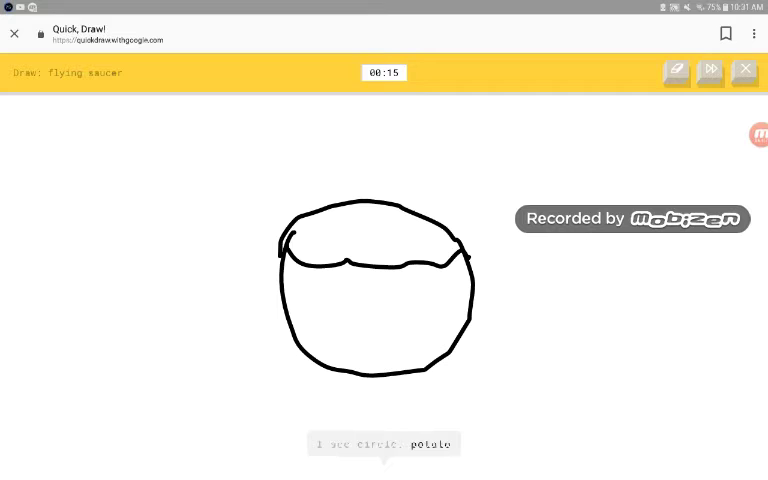
{"action": "left_click_drag", "start_coordinate": [328, 222], "coordinate": [438, 246]}
{"action": "left_click_drag", "start_coordinate": [325, 247], "coordinate": [362, 254]}
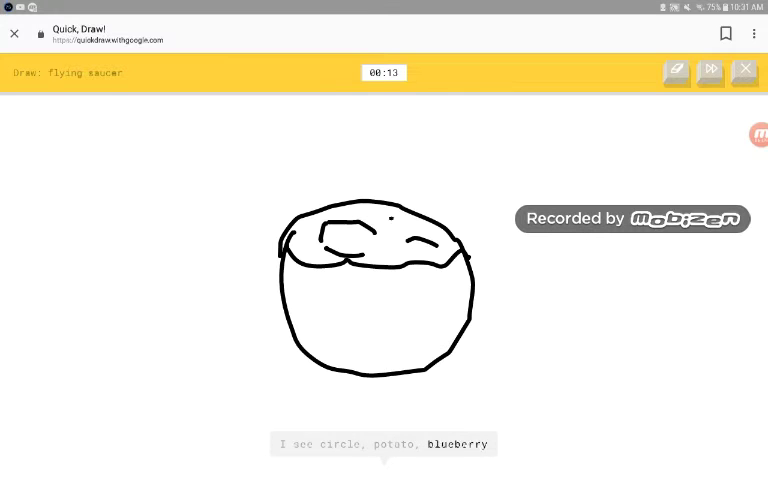
{"action": "left_click_drag", "start_coordinate": [391, 218], "coordinate": [411, 222]}
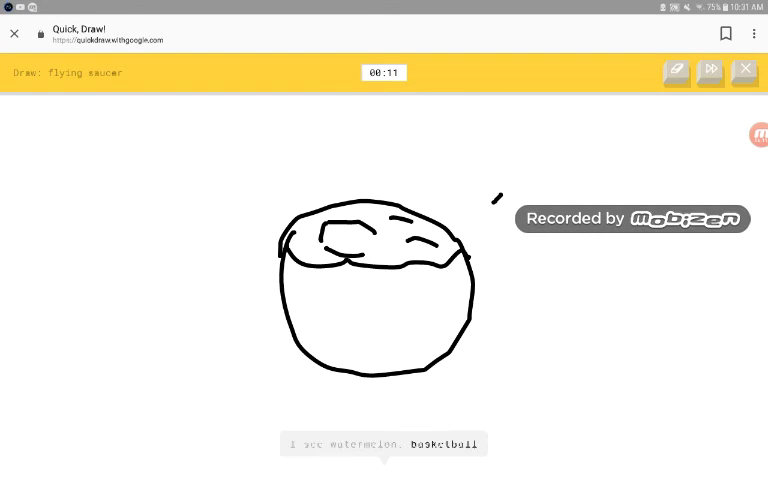
Step: Give the saucer two eyes, a smiling mouth and three speed lines on its left
{"action": "left_click_drag", "start_coordinate": [355, 292], "coordinate": [344, 312]}
{"action": "left_click_drag", "start_coordinate": [396, 309], "coordinate": [411, 286]}
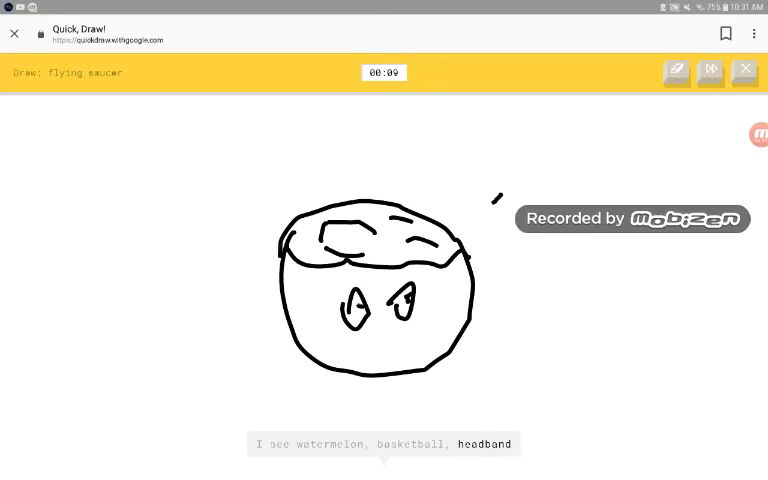
{"action": "left_click_drag", "start_coordinate": [357, 347], "coordinate": [414, 330]}
{"action": "left_click_drag", "start_coordinate": [213, 316], "coordinate": [274, 291]}
{"action": "left_click_drag", "start_coordinate": [231, 353], "coordinate": [276, 333]}
{"action": "left_click_drag", "start_coordinate": [232, 389], "coordinate": [289, 362]}
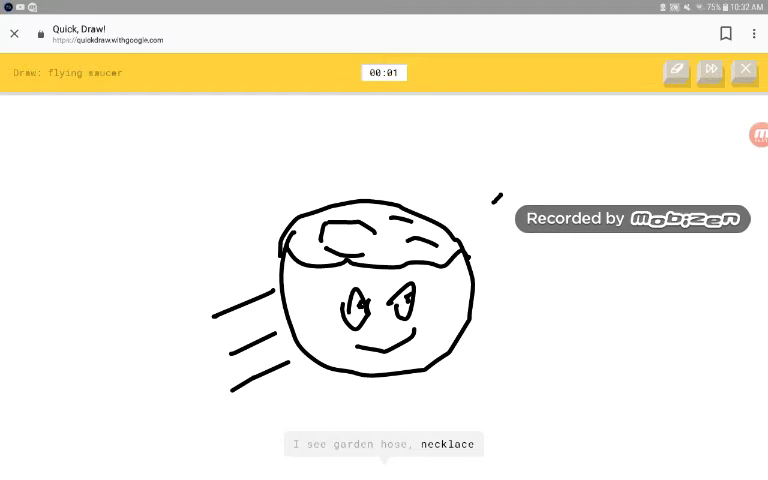
{"action": "left_click_drag", "start_coordinate": [407, 297], "coordinate": [412, 303]}
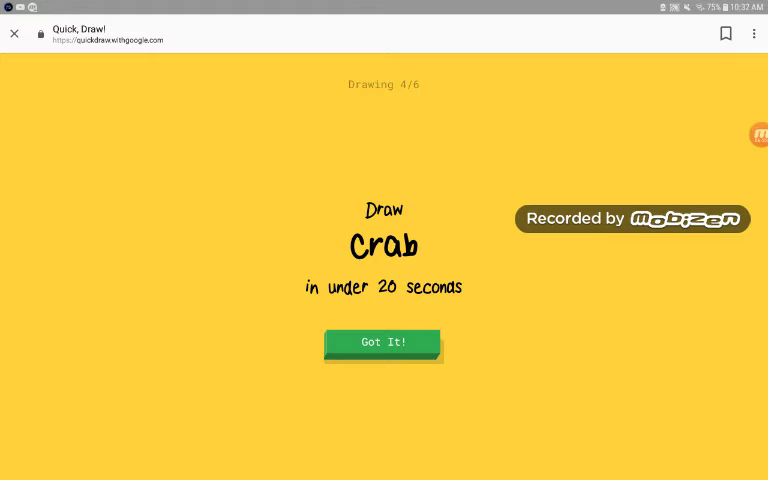
Step: Begin the crab round and handwrite the word 'Clab' on the canvas
{"action": "left_click", "coordinate": [381, 343]}
{"action": "mouse_move", "coordinate": [237, 154]}
{"action": "left_mouse_down"}
{"action": "mouse_move", "coordinate": [262, 286]}
{"action": "mouse_move", "coordinate": [302, 172]}
{"action": "left_mouse_up"}
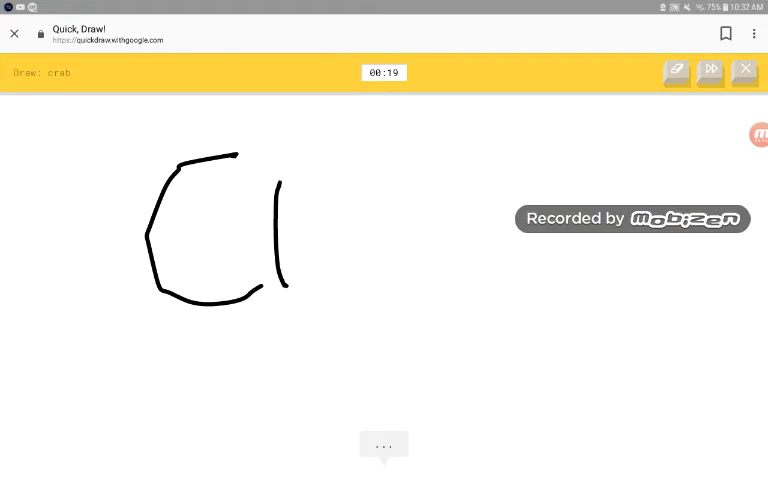
{"action": "mouse_move", "coordinate": [325, 240]}
{"action": "left_mouse_down"}
{"action": "mouse_move", "coordinate": [340, 272]}
{"action": "mouse_move", "coordinate": [383, 277]}
{"action": "left_mouse_up"}
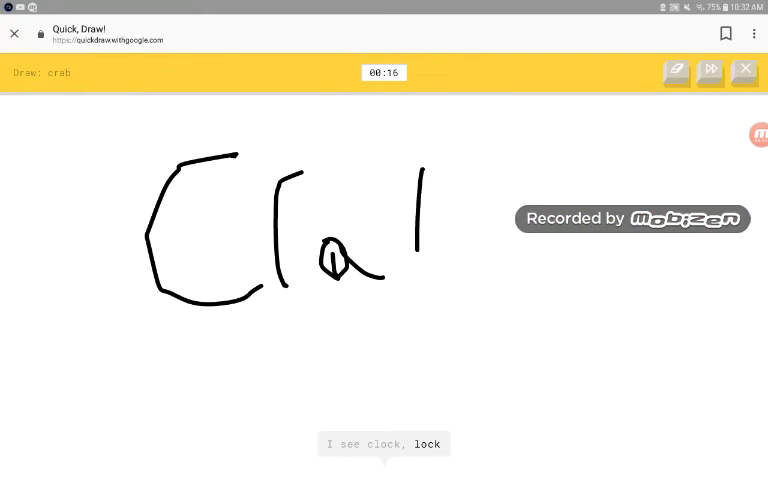
{"action": "left_click_drag", "start_coordinate": [422, 170], "coordinate": [413, 283]}
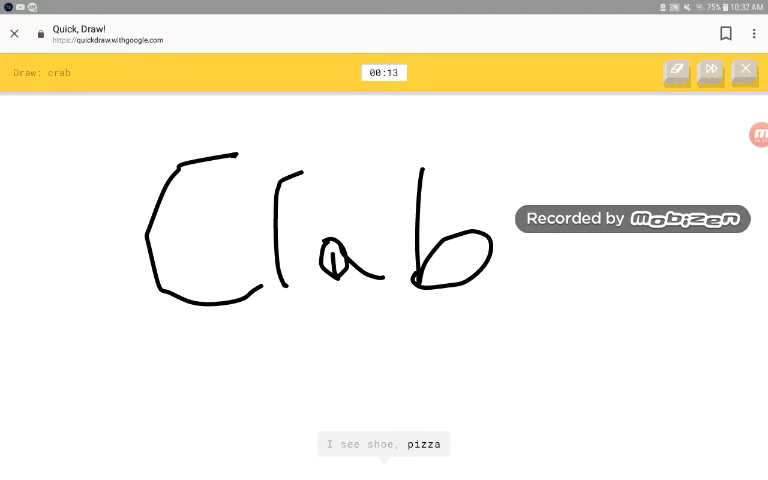
Step: Pull down the device notification shade and dismiss it back to the drawing
{"action": "left_click_drag", "start_coordinate": [205, 3], "coordinate": [205, 210]}
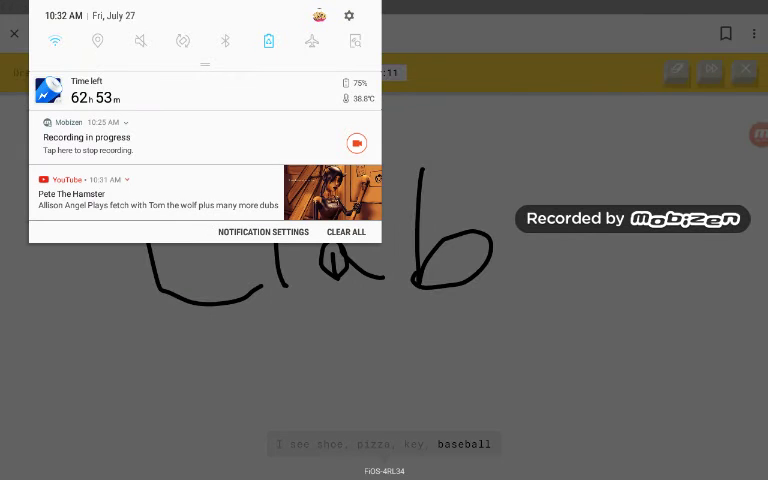
{"action": "left_click_drag", "start_coordinate": [150, 197], "coordinate": [400, 197]}
{"action": "left_click_drag", "start_coordinate": [205, 300], "coordinate": [205, 60]}
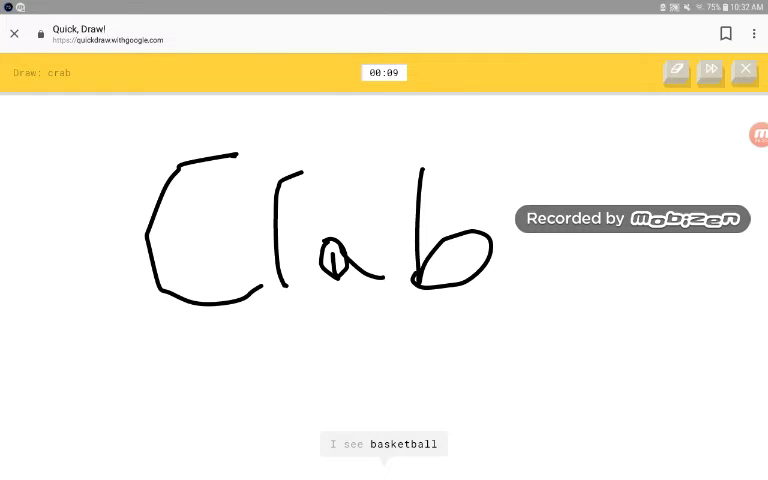
Step: Underline 'Clab' with two long lines and add a curvy doodle below them
{"action": "left_click_drag", "start_coordinate": [128, 301], "coordinate": [565, 303]}
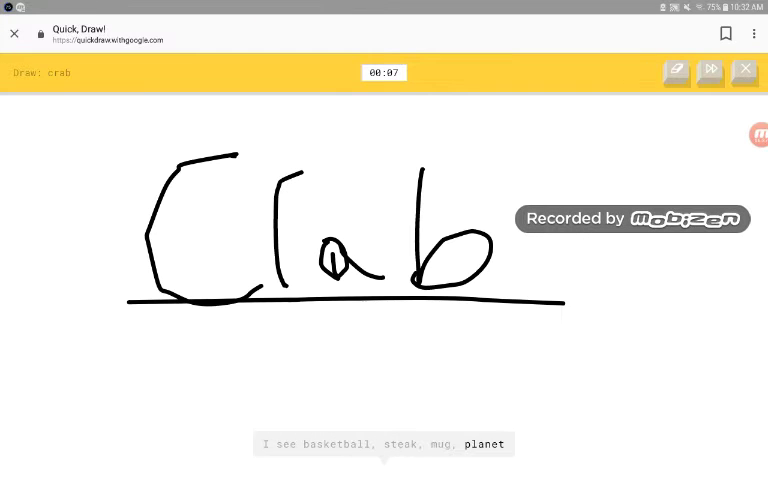
{"action": "left_click_drag", "start_coordinate": [74, 348], "coordinate": [721, 318]}
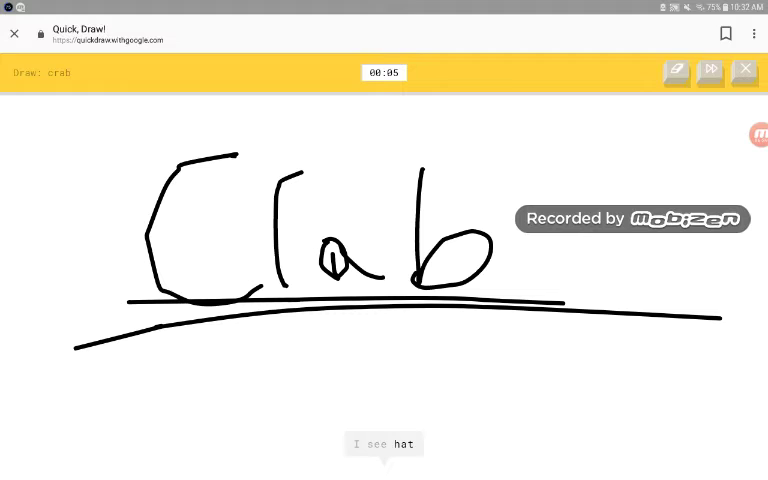
{"action": "left_click_drag", "start_coordinate": [425, 378], "coordinate": [463, 369]}
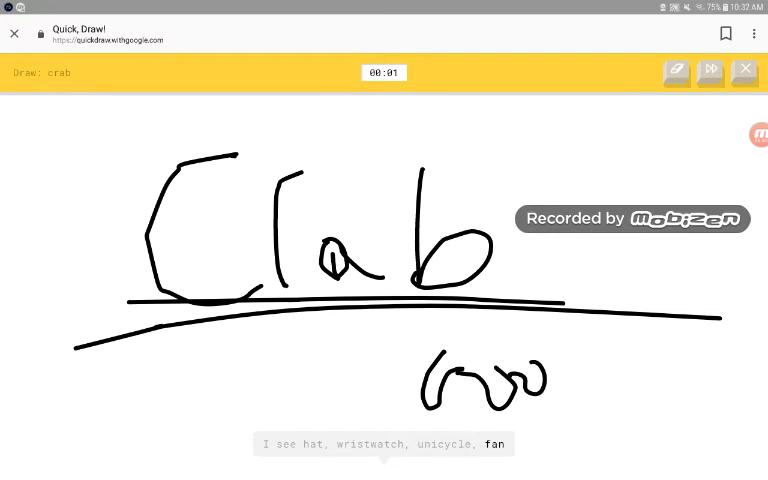
{"action": "left_click_drag", "start_coordinate": [420, 362], "coordinate": [442, 358]}
{"action": "left_click_drag", "start_coordinate": [392, 367], "coordinate": [415, 400]}
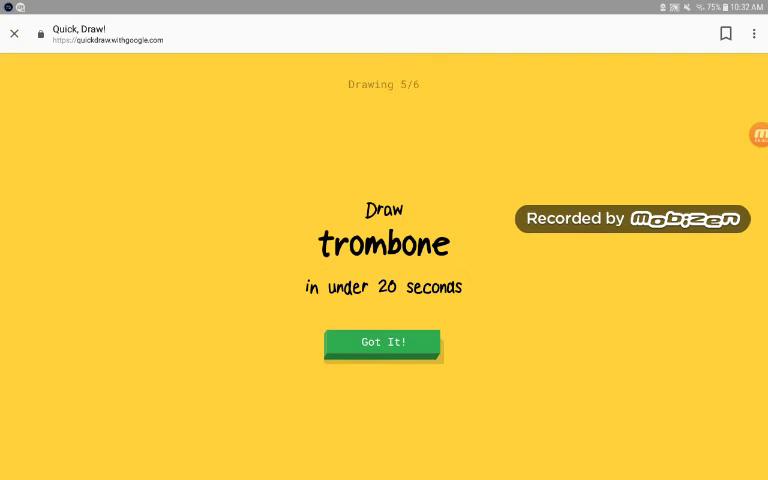
Step: Start the trombone round and handwrite 'my Mom' with a small sad face beside it
{"action": "left_click", "coordinate": [383, 343]}
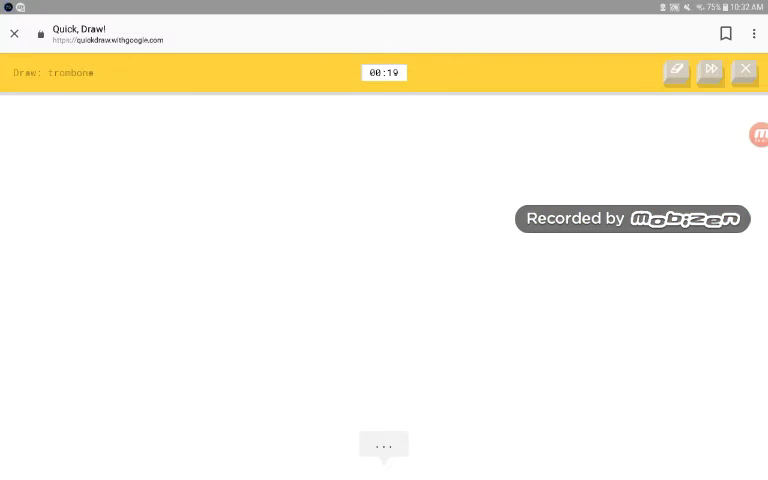
{"action": "left_click_drag", "start_coordinate": [108, 255], "coordinate": [219, 211]}
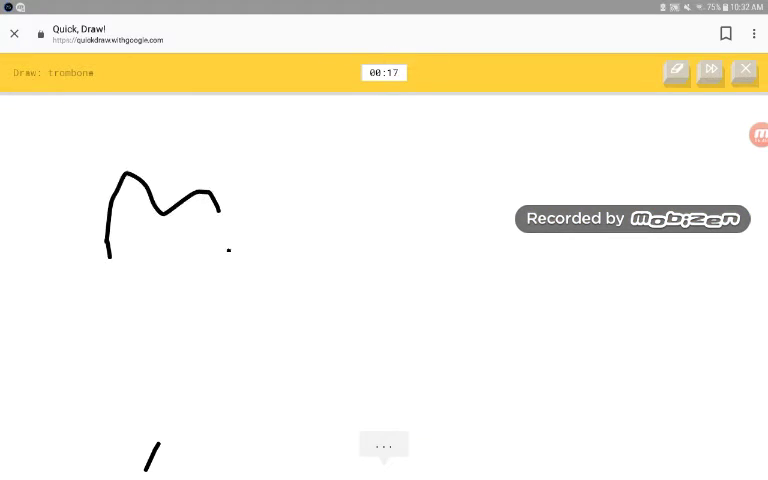
{"action": "left_click_drag", "start_coordinate": [228, 250], "coordinate": [275, 163]}
{"action": "left_click_drag", "start_coordinate": [236, 157], "coordinate": [250, 206]}
{"action": "mouse_move", "coordinate": [317, 240]}
{"action": "left_mouse_down"}
{"action": "mouse_move", "coordinate": [418, 215]}
{"action": "mouse_move", "coordinate": [420, 205]}
{"action": "left_mouse_up"}
{"action": "left_click", "coordinate": [490, 245]}
{"action": "left_click_drag", "start_coordinate": [490, 245], "coordinate": [555, 250]}
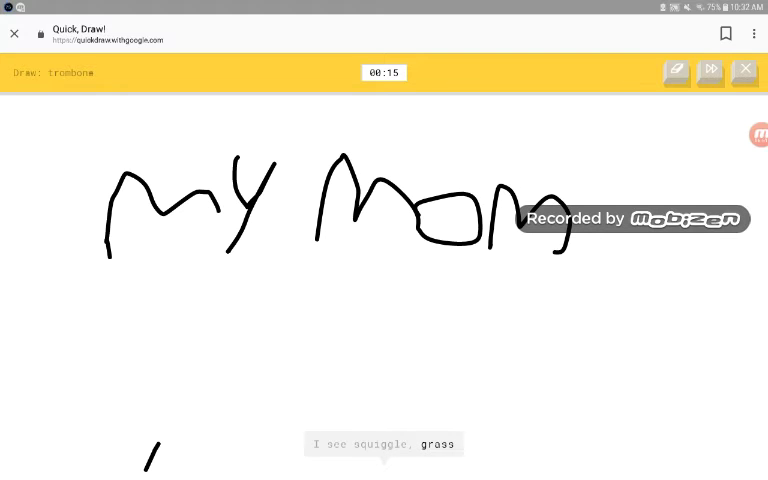
{"action": "mouse_move", "coordinate": [358, 232]}
{"action": "left_mouse_down"}
{"action": "mouse_move", "coordinate": [300, 290]}
{"action": "mouse_move", "coordinate": [330, 325]}
{"action": "left_mouse_up"}
{"action": "left_click_drag", "start_coordinate": [398, 330], "coordinate": [432, 348]}
{"action": "left_click_drag", "start_coordinate": [362, 330], "coordinate": [372, 318]}
{"action": "left_click_drag", "start_coordinate": [458, 322], "coordinate": [455, 360]}
{"action": "left_click_drag", "start_coordinate": [478, 255], "coordinate": [480, 370]}
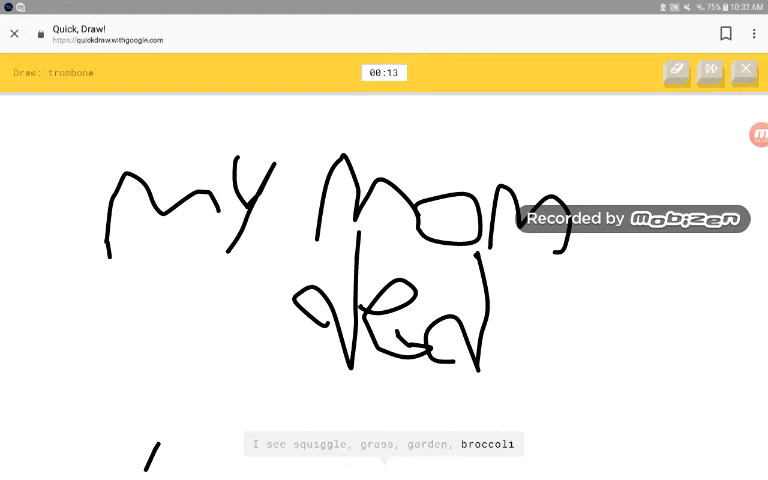
{"action": "left_click", "coordinate": [562, 302]}
{"action": "left_click", "coordinate": [587, 298]}
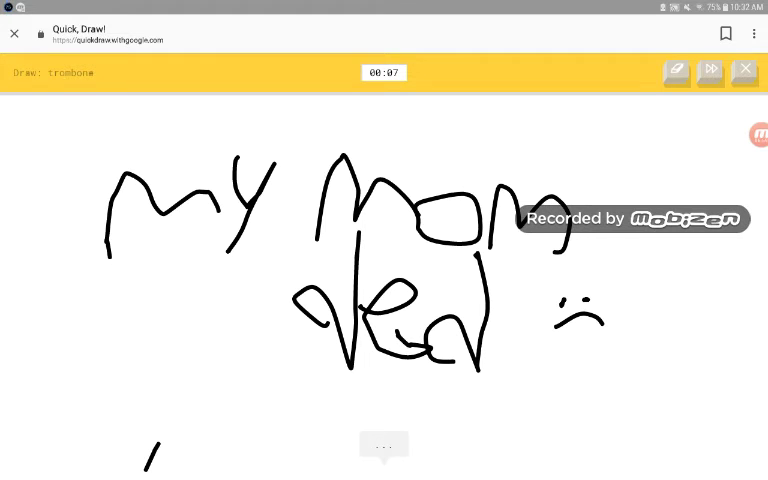
Step: Clear the canvas and scribble a zigzag with loops and long curves until the trombone timer ends
{"action": "left_click", "coordinate": [676, 71]}
{"action": "mouse_move", "coordinate": [208, 229]}
{"action": "left_mouse_down"}
{"action": "mouse_move", "coordinate": [425, 115]}
{"action": "mouse_move", "coordinate": [736, 281]}
{"action": "left_mouse_up"}
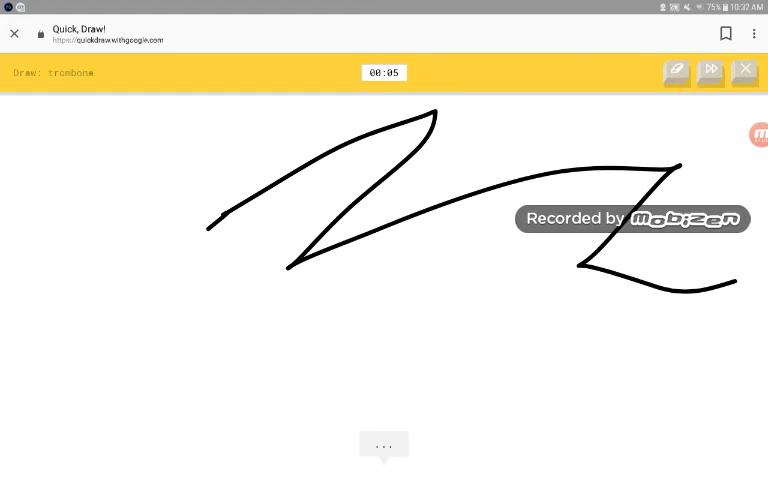
{"action": "left_click_drag", "start_coordinate": [325, 328], "coordinate": [308, 375]}
{"action": "left_click_drag", "start_coordinate": [255, 305], "coordinate": [305, 372]}
{"action": "left_click_drag", "start_coordinate": [300, 290], "coordinate": [258, 390]}
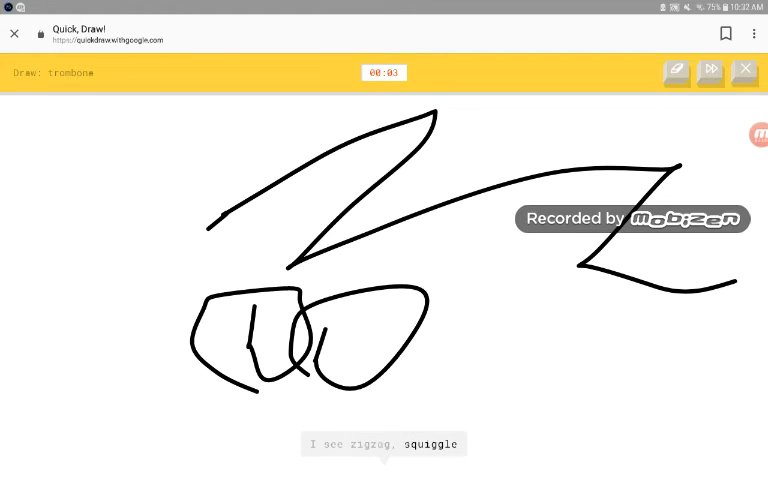
{"action": "left_click_drag", "start_coordinate": [305, 300], "coordinate": [643, 128]}
{"action": "left_click_drag", "start_coordinate": [400, 155], "coordinate": [262, 253]}
{"action": "left_click_drag", "start_coordinate": [352, 165], "coordinate": [290, 268]}
{"action": "left_click_drag", "start_coordinate": [365, 365], "coordinate": [690, 208]}
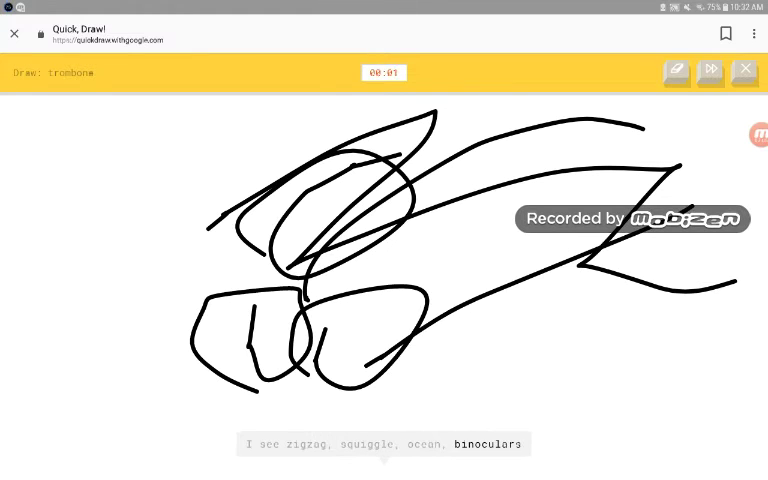
{"action": "left_click_drag", "start_coordinate": [75, 225], "coordinate": [197, 342]}
{"action": "left_click_drag", "start_coordinate": [240, 378], "coordinate": [186, 478]}
{"action": "left_click_drag", "start_coordinate": [318, 372], "coordinate": [400, 450]}
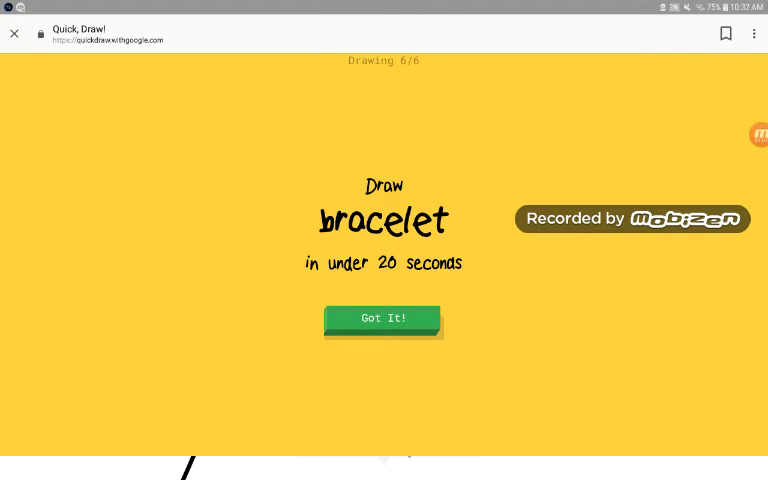
Step: Start the bracelet round with 'Hwat' handwriting and a circle head with crossing strokes and ear loops
{"action": "left_click", "coordinate": [383, 342]}
{"action": "left_click_drag", "start_coordinate": [150, 124], "coordinate": [147, 191]}
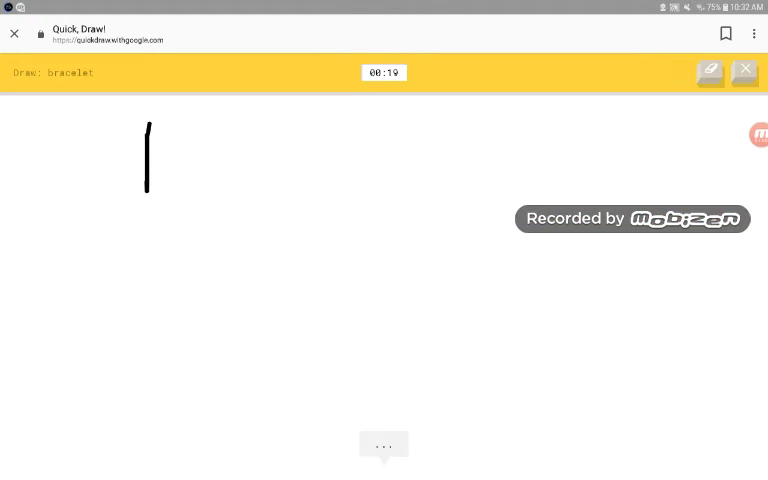
{"action": "left_click_drag", "start_coordinate": [193, 150], "coordinate": [225, 145]}
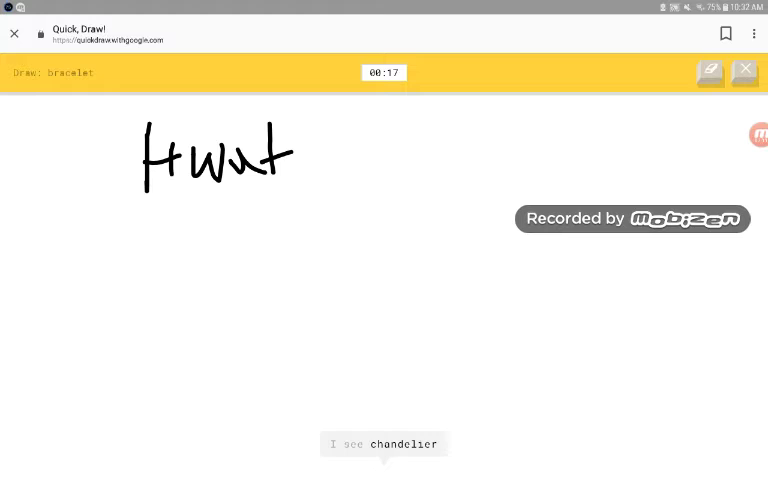
{"action": "mouse_move", "coordinate": [374, 185]}
{"action": "left_mouse_down"}
{"action": "mouse_move", "coordinate": [417, 254]}
{"action": "mouse_move", "coordinate": [360, 178]}
{"action": "left_mouse_up"}
{"action": "left_click_drag", "start_coordinate": [405, 170], "coordinate": [340, 256]}
{"action": "mouse_move", "coordinate": [403, 193]}
{"action": "left_mouse_down"}
{"action": "mouse_move", "coordinate": [413, 190]}
{"action": "mouse_move", "coordinate": [440, 260]}
{"action": "left_mouse_up"}
{"action": "left_click_drag", "start_coordinate": [412, 212], "coordinate": [408, 246]}
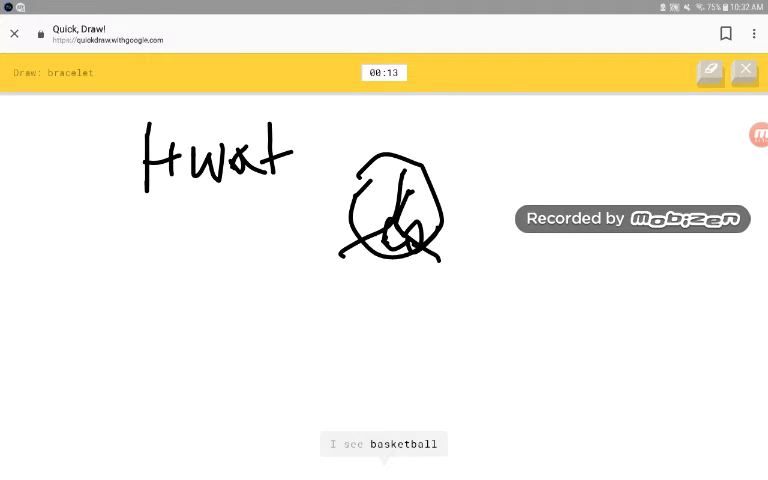
{"action": "left_click_drag", "start_coordinate": [425, 178], "coordinate": [442, 210]}
{"action": "left_click_drag", "start_coordinate": [358, 192], "coordinate": [398, 165]}
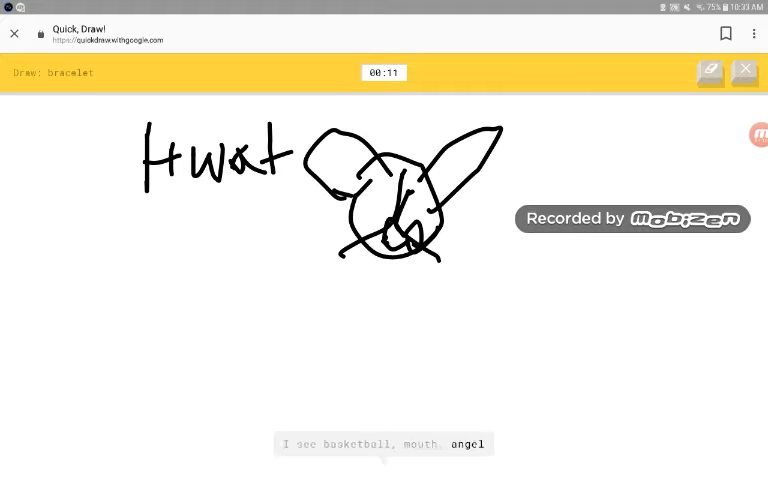
Step: Add an oval body, legs and scribbled handwriting to the figure until the bracelet timer expires
{"action": "mouse_move", "coordinate": [410, 260]}
{"action": "left_mouse_down"}
{"action": "mouse_move", "coordinate": [370, 310]}
{"action": "mouse_move", "coordinate": [400, 320]}
{"action": "left_mouse_up"}
{"action": "left_click_drag", "start_coordinate": [442, 288], "coordinate": [523, 219]}
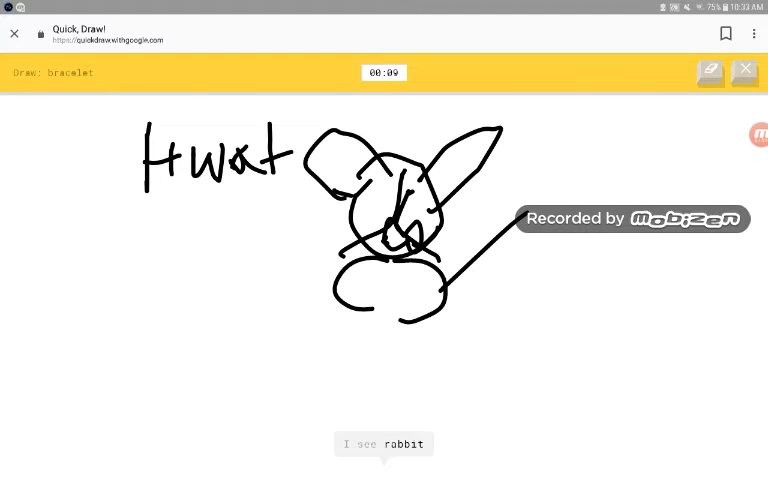
{"action": "left_click_drag", "start_coordinate": [292, 198], "coordinate": [335, 268]}
{"action": "mouse_move", "coordinate": [358, 300]}
{"action": "left_mouse_down"}
{"action": "mouse_move", "coordinate": [330, 372]}
{"action": "mouse_move", "coordinate": [300, 400]}
{"action": "mouse_move", "coordinate": [428, 385]}
{"action": "left_mouse_up"}
{"action": "left_click_drag", "start_coordinate": [356, 404], "coordinate": [322, 462]}
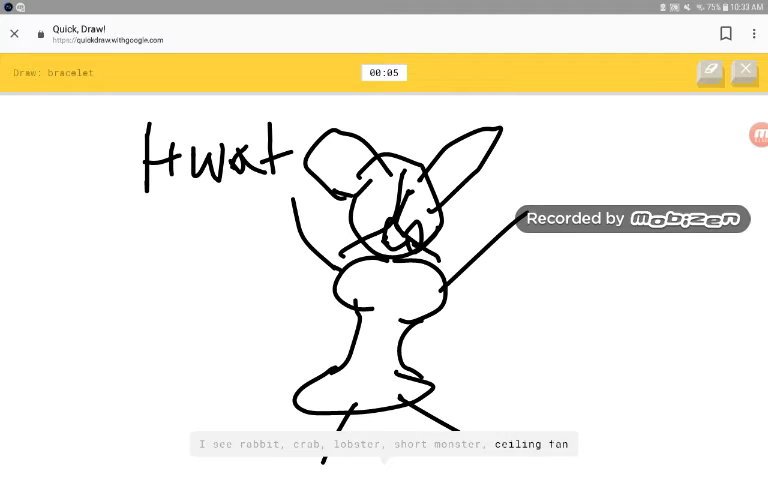
{"action": "mouse_move", "coordinate": [405, 322]}
{"action": "left_mouse_down"}
{"action": "mouse_move", "coordinate": [475, 345]}
{"action": "mouse_move", "coordinate": [430, 355]}
{"action": "left_mouse_up"}
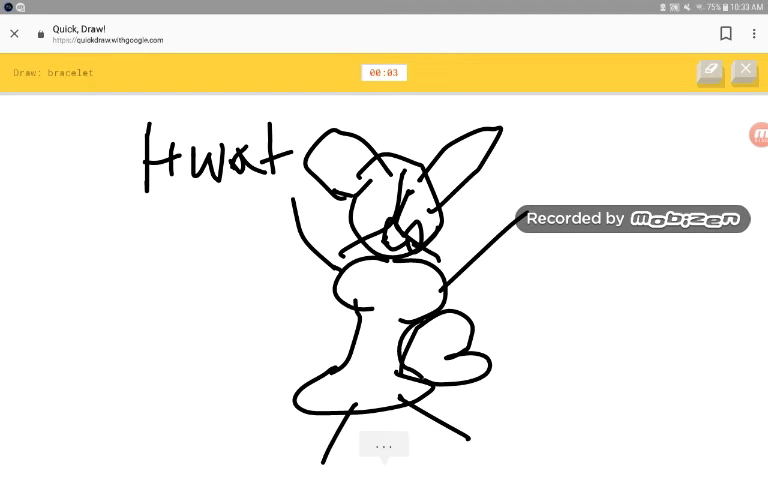
{"action": "left_click_drag", "start_coordinate": [550, 228], "coordinate": [522, 298]}
{"action": "left_click_drag", "start_coordinate": [528, 258], "coordinate": [562, 252]}
{"action": "mouse_move", "coordinate": [566, 230]}
{"action": "left_mouse_down"}
{"action": "mouse_move", "coordinate": [585, 292]}
{"action": "mouse_move", "coordinate": [620, 290]}
{"action": "left_mouse_up"}
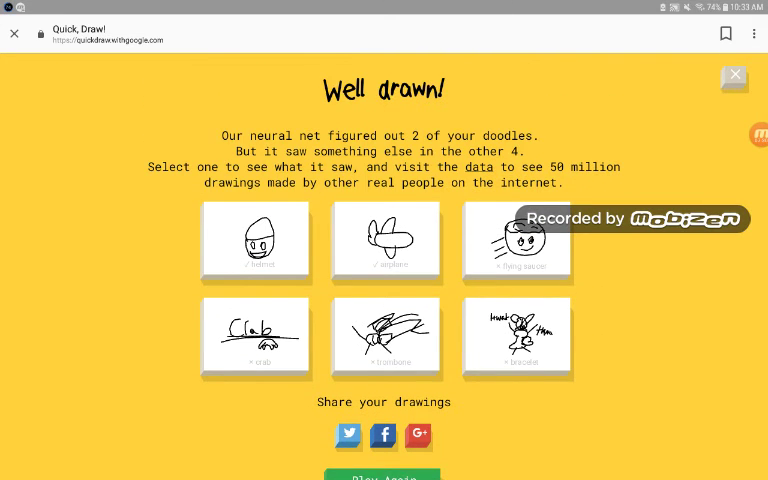
Step: Play again and sketch the ceiling fan with a few long strokes
{"action": "left_click", "coordinate": [382, 475]}
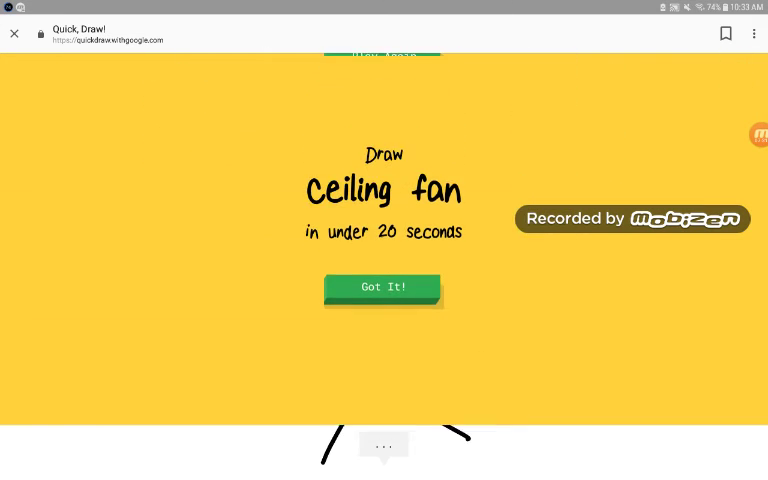
{"action": "left_click", "coordinate": [382, 342]}
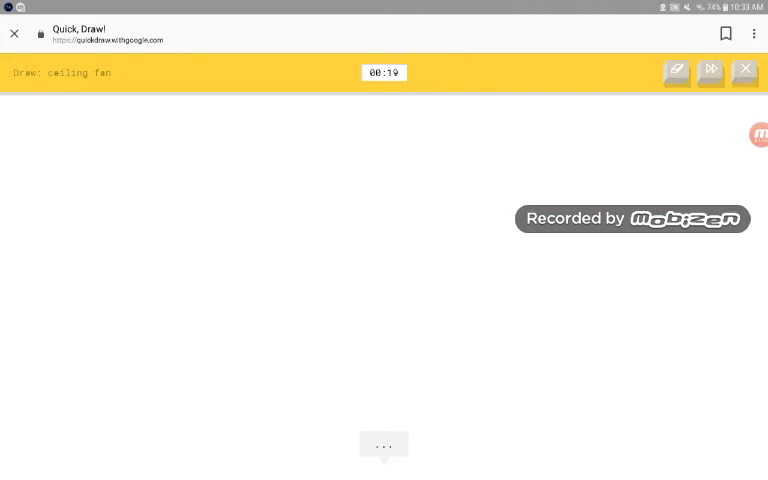
{"action": "left_click", "coordinate": [760, 135]}
{"action": "mouse_move", "coordinate": [238, 218]}
{"action": "left_mouse_down"}
{"action": "mouse_move", "coordinate": [279, 249]}
{"action": "mouse_move", "coordinate": [451, 180]}
{"action": "left_mouse_up"}
{"action": "left_click_drag", "start_coordinate": [569, 178], "coordinate": [595, 166]}
{"action": "left_click_drag", "start_coordinate": [358, 369], "coordinate": [742, 276]}
Step: Draw a chair with back, seat and legs, then a carrot outline with leaves, both recognised
{"action": "left_click", "coordinate": [382, 342]}
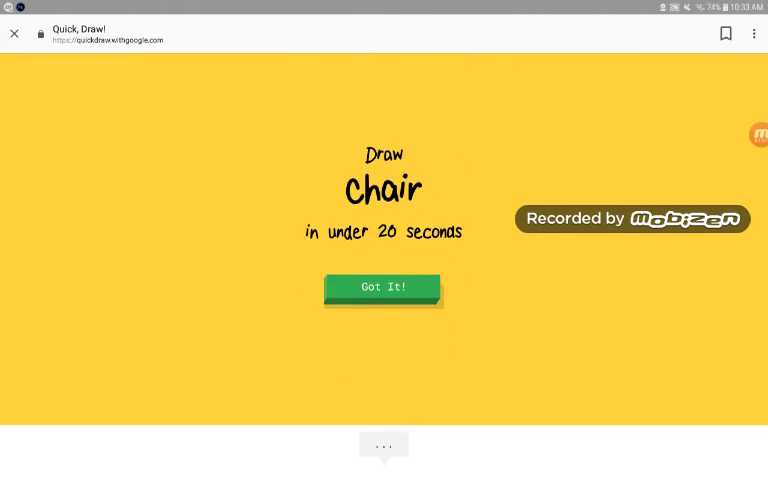
{"action": "mouse_move", "coordinate": [305, 268]}
{"action": "left_mouse_down"}
{"action": "mouse_move", "coordinate": [394, 127]}
{"action": "mouse_move", "coordinate": [405, 258]}
{"action": "mouse_move", "coordinate": [312, 291]}
{"action": "mouse_move", "coordinate": [303, 365]}
{"action": "left_mouse_up"}
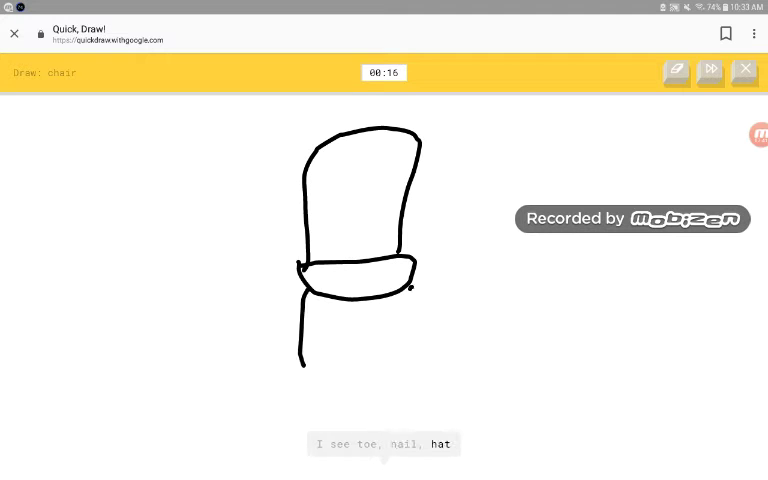
{"action": "left_click_drag", "start_coordinate": [411, 287], "coordinate": [404, 360]}
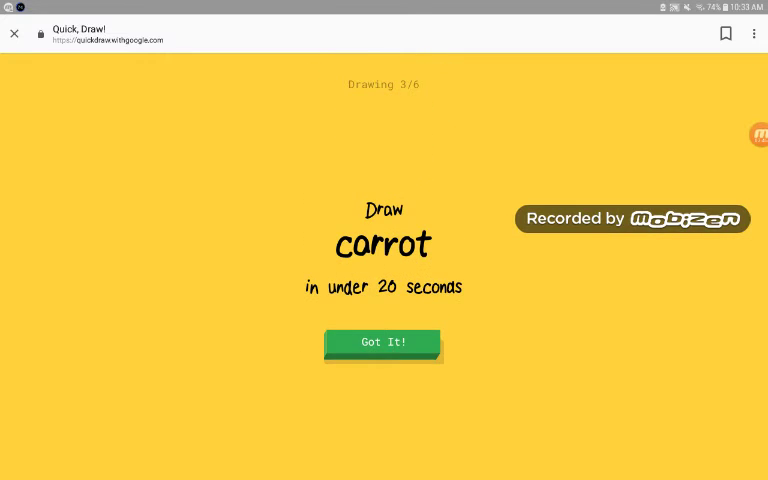
{"action": "left_click", "coordinate": [383, 342]}
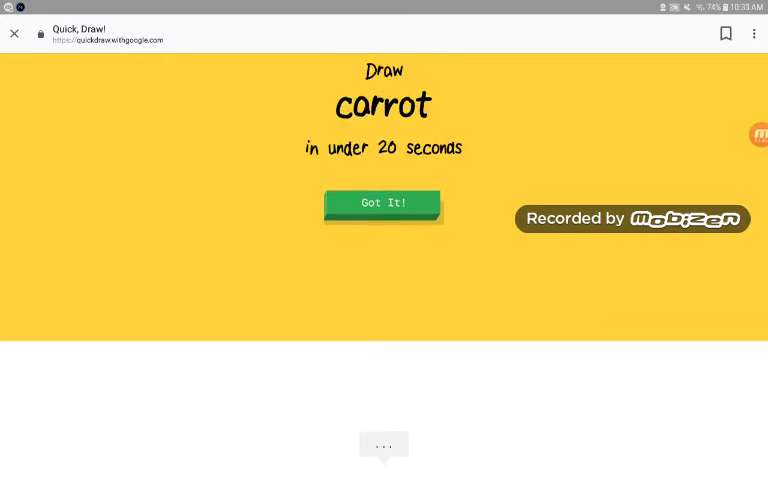
{"action": "mouse_move", "coordinate": [316, 205]}
{"action": "left_mouse_down"}
{"action": "mouse_move", "coordinate": [375, 295]}
{"action": "mouse_move", "coordinate": [316, 205]}
{"action": "mouse_move", "coordinate": [365, 218]}
{"action": "left_mouse_up"}
{"action": "mouse_move", "coordinate": [314, 203]}
{"action": "left_mouse_down"}
{"action": "mouse_move", "coordinate": [362, 124]}
{"action": "mouse_move", "coordinate": [364, 232]}
{"action": "left_mouse_up"}
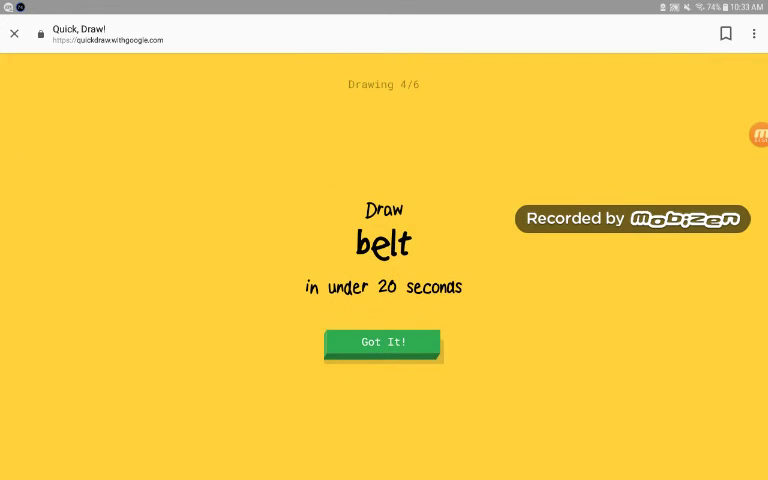
Step: Draw a belt strap with a buckle and prong so the game recognises it
{"action": "left_click", "coordinate": [383, 342]}
{"action": "mouse_move", "coordinate": [286, 278]}
{"action": "left_mouse_down"}
{"action": "mouse_move", "coordinate": [615, 258]}
{"action": "mouse_move", "coordinate": [368, 315]}
{"action": "mouse_move", "coordinate": [293, 276]}
{"action": "left_mouse_up"}
{"action": "left_click_drag", "start_coordinate": [390, 262], "coordinate": [452, 290]}
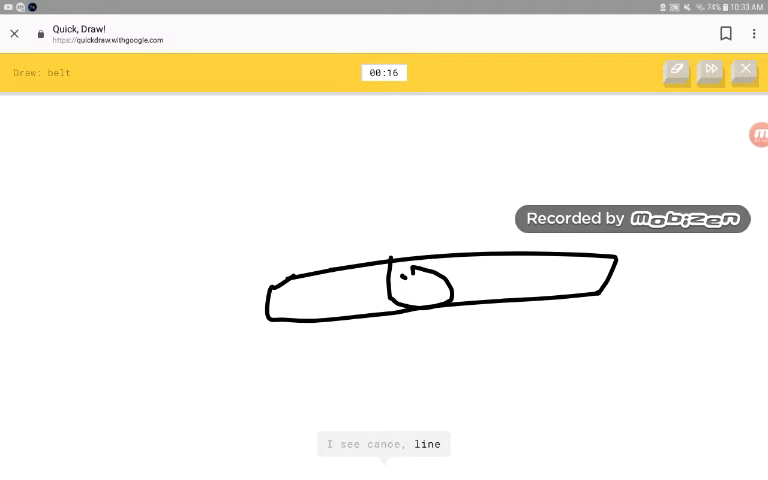
{"action": "left_click_drag", "start_coordinate": [412, 268], "coordinate": [414, 284]}
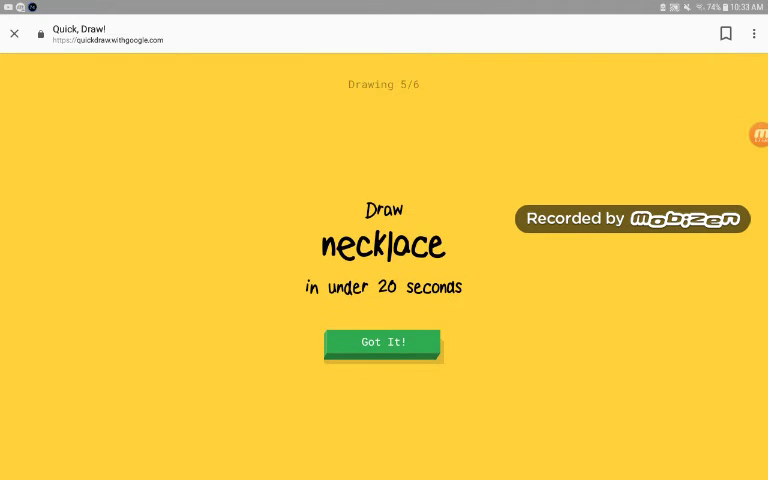
Step: Attempt the necklace: a U-chain with heart, then clear and redraw an oval chain with pendant and links
{"action": "left_click", "coordinate": [383, 342]}
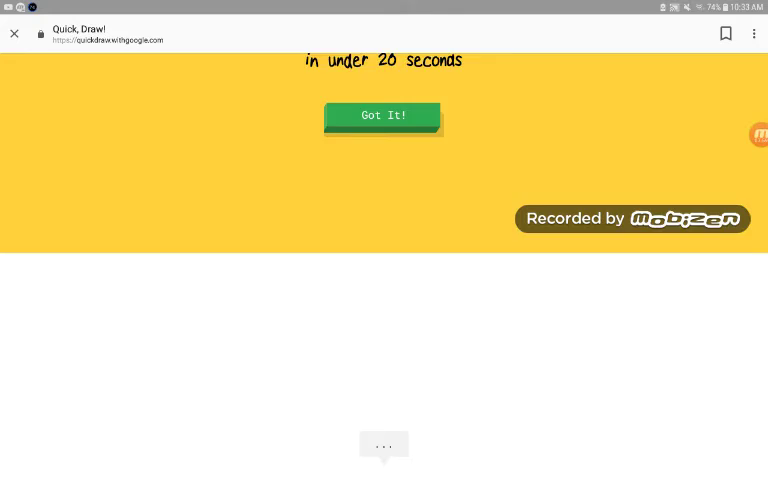
{"action": "left_click_drag", "start_coordinate": [271, 209], "coordinate": [372, 247]}
{"action": "mouse_move", "coordinate": [446, 194]}
{"action": "left_mouse_down"}
{"action": "mouse_move", "coordinate": [363, 249]}
{"action": "mouse_move", "coordinate": [345, 294]}
{"action": "left_mouse_up"}
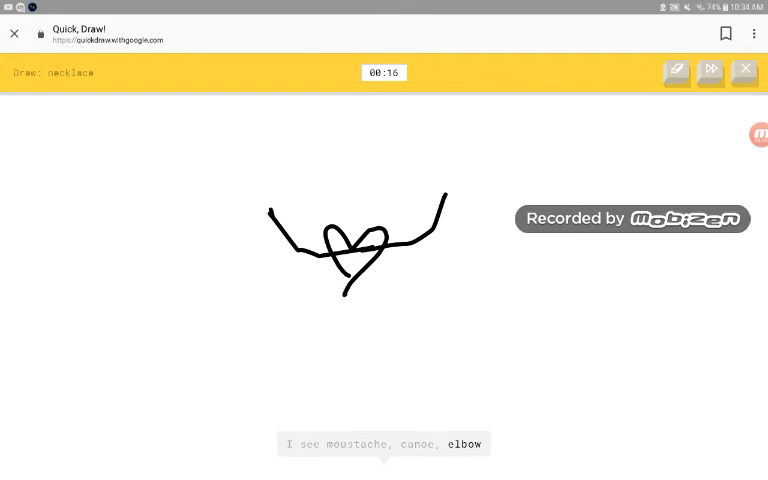
{"action": "left_click", "coordinate": [677, 71]}
{"action": "left_click_drag", "start_coordinate": [259, 196], "coordinate": [483, 167]}
{"action": "left_click_drag", "start_coordinate": [386, 285], "coordinate": [389, 318]}
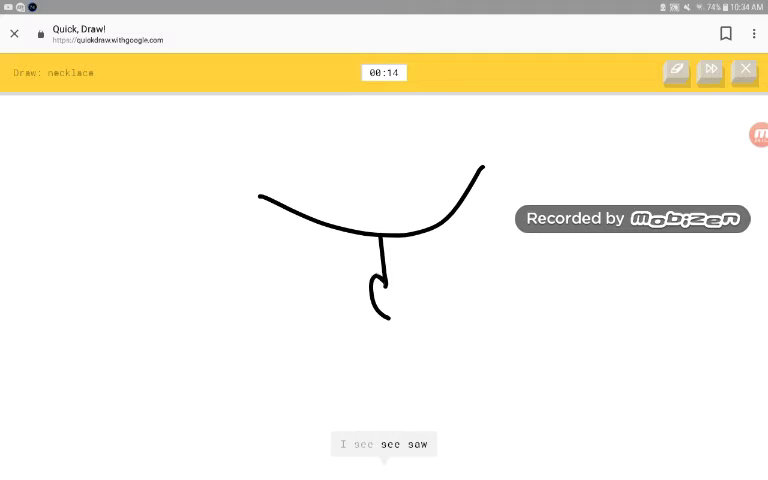
{"action": "mouse_move", "coordinate": [487, 167]}
{"action": "left_mouse_down"}
{"action": "mouse_move", "coordinate": [326, 117]}
{"action": "mouse_move", "coordinate": [259, 195]}
{"action": "left_mouse_up"}
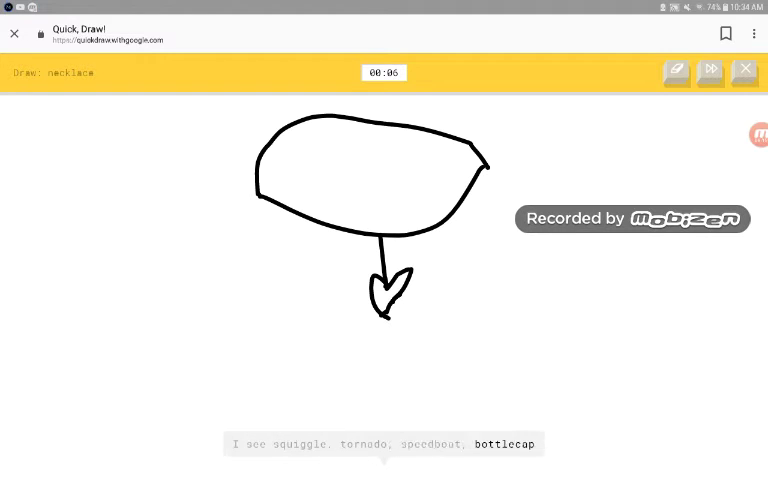
{"action": "mouse_move", "coordinate": [418, 234]}
{"action": "left_mouse_down"}
{"action": "mouse_move", "coordinate": [440, 222]}
{"action": "mouse_move", "coordinate": [486, 168]}
{"action": "left_mouse_up"}
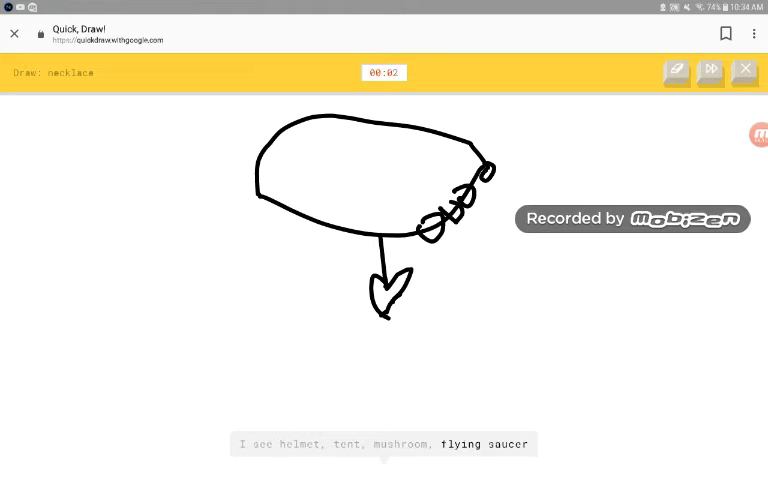
{"action": "left_click_drag", "start_coordinate": [420, 232], "coordinate": [312, 220]}
{"action": "left_click_drag", "start_coordinate": [284, 205], "coordinate": [276, 214]}
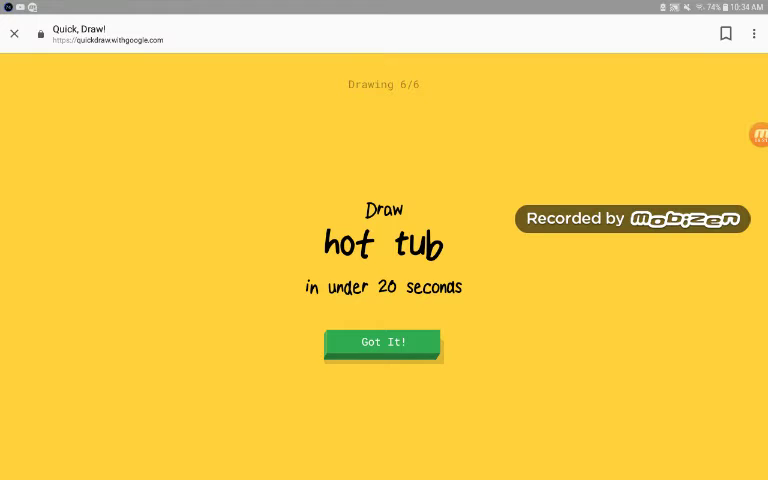
Step: Start the hot tub round with a double-oval rim and a scribbled-head figure sitting on it
{"action": "left_click", "coordinate": [383, 342]}
{"action": "mouse_move", "coordinate": [194, 227]}
{"action": "left_mouse_down"}
{"action": "mouse_move", "coordinate": [367, 194]}
{"action": "mouse_move", "coordinate": [651, 328]}
{"action": "mouse_move", "coordinate": [297, 403]}
{"action": "mouse_move", "coordinate": [213, 228]}
{"action": "left_mouse_up"}
{"action": "mouse_move", "coordinate": [257, 249]}
{"action": "left_mouse_down"}
{"action": "mouse_move", "coordinate": [483, 216]}
{"action": "mouse_move", "coordinate": [502, 375]}
{"action": "mouse_move", "coordinate": [271, 295]}
{"action": "mouse_move", "coordinate": [268, 243]}
{"action": "left_mouse_up"}
{"action": "mouse_move", "coordinate": [270, 212]}
{"action": "left_mouse_down"}
{"action": "mouse_move", "coordinate": [282, 247]}
{"action": "mouse_move", "coordinate": [372, 225]}
{"action": "left_mouse_up"}
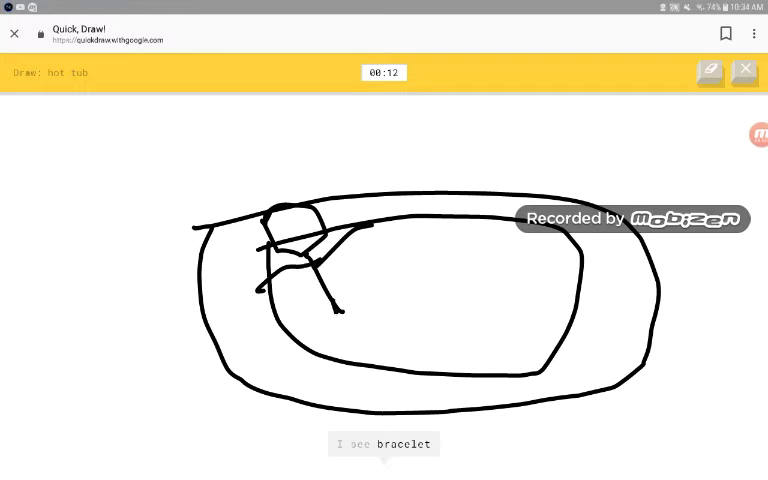
{"action": "left_click_drag", "start_coordinate": [341, 311], "coordinate": [346, 345]}
{"action": "left_click_drag", "start_coordinate": [337, 306], "coordinate": [403, 312]}
{"action": "left_click_drag", "start_coordinate": [276, 216], "coordinate": [325, 255]}
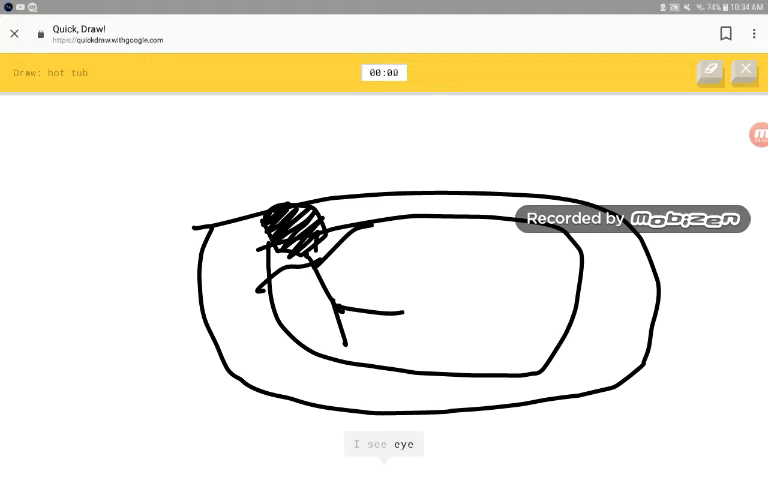
Step: Extend the tub's sides to the bottom and add small marks inside until time runs out
{"action": "left_click_drag", "start_coordinate": [185, 223], "coordinate": [197, 478]}
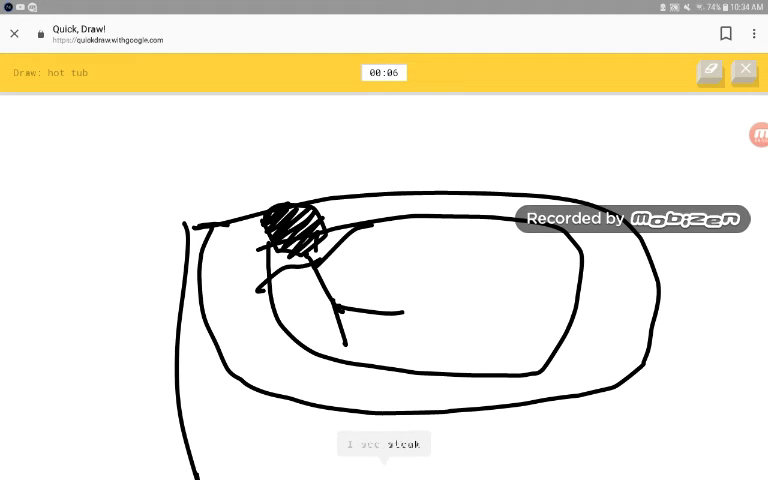
{"action": "left_click_drag", "start_coordinate": [648, 228], "coordinate": [643, 472]}
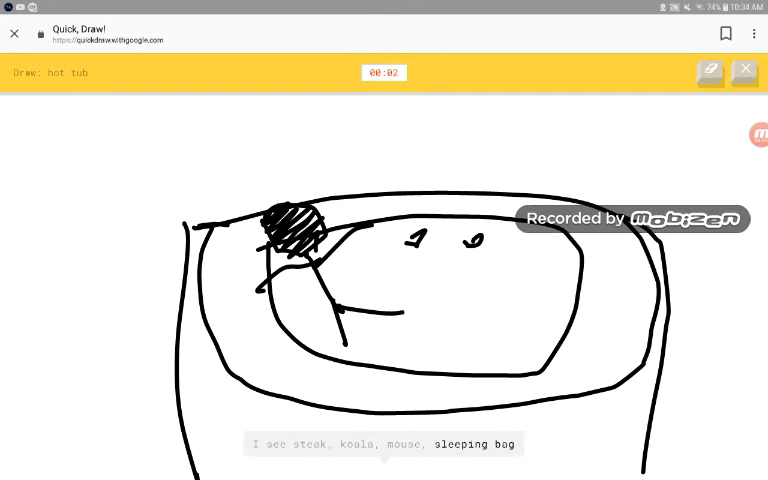
{"action": "left_click_drag", "start_coordinate": [512, 281], "coordinate": [528, 266]}
{"action": "left_click_drag", "start_coordinate": [500, 315], "coordinate": [518, 306]}
{"action": "left_click", "coordinate": [449, 321]}
{"action": "left_click_drag", "start_coordinate": [399, 267], "coordinate": [412, 272]}
{"action": "left_click_drag", "start_coordinate": [404, 329], "coordinate": [420, 328]}
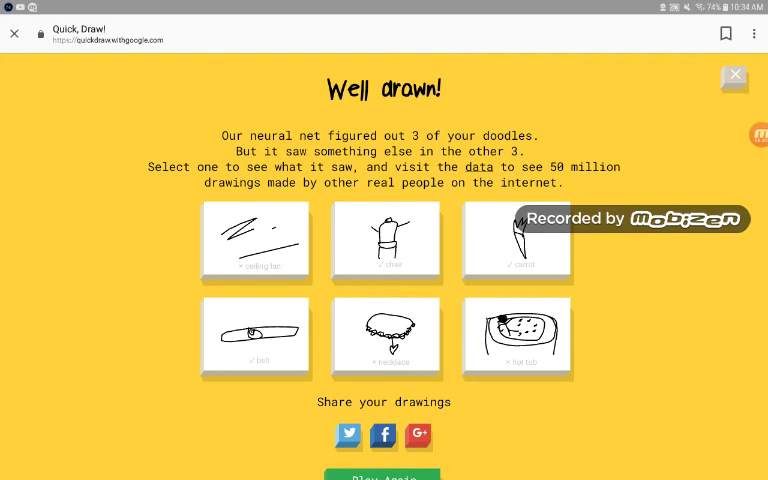
Step: Start a sixth set of six doodles with Play Again
{"action": "left_click", "coordinate": [381, 475]}
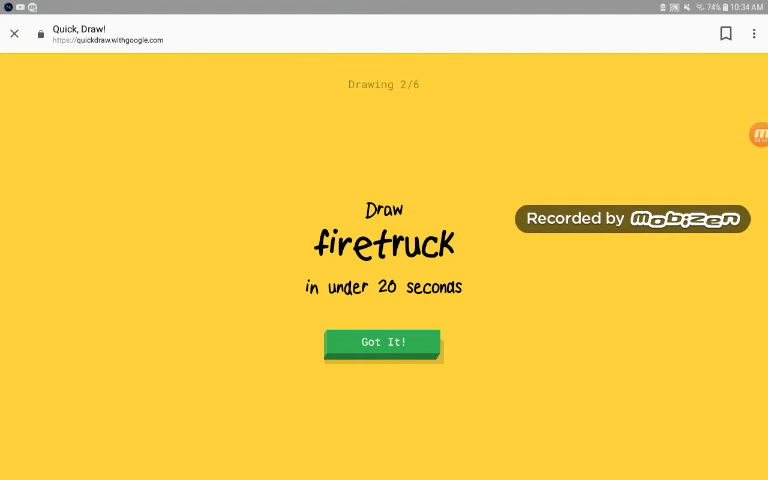
Step: Start the firetruck round with letter-like handwriting strokes and crossed vertical lines
{"action": "left_click", "coordinate": [383, 342]}
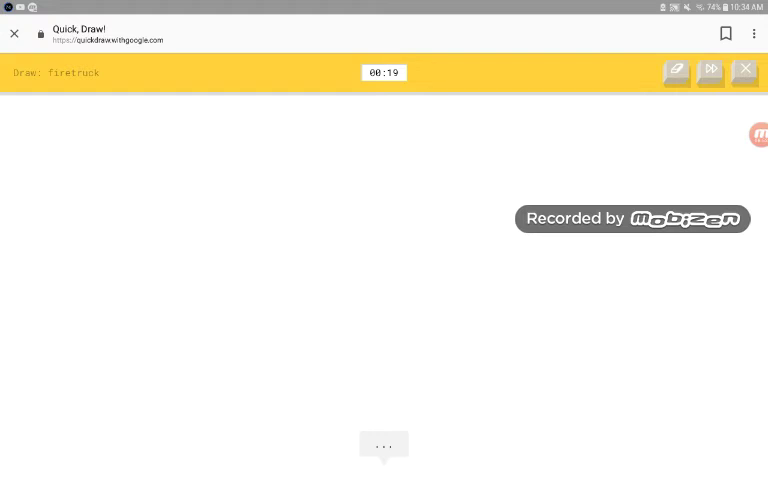
{"action": "left_click_drag", "start_coordinate": [153, 204], "coordinate": [248, 230]}
{"action": "mouse_move", "coordinate": [265, 290]}
{"action": "left_mouse_down"}
{"action": "mouse_move", "coordinate": [305, 240]}
{"action": "mouse_move", "coordinate": [360, 317]}
{"action": "mouse_move", "coordinate": [305, 345]}
{"action": "left_mouse_up"}
{"action": "left_click_drag", "start_coordinate": [395, 260], "coordinate": [405, 350]}
{"action": "left_click_drag", "start_coordinate": [401, 288], "coordinate": [433, 340]}
{"action": "left_click_drag", "start_coordinate": [463, 256], "coordinate": [465, 360]}
{"action": "left_click_drag", "start_coordinate": [530, 287], "coordinate": [610, 271]}
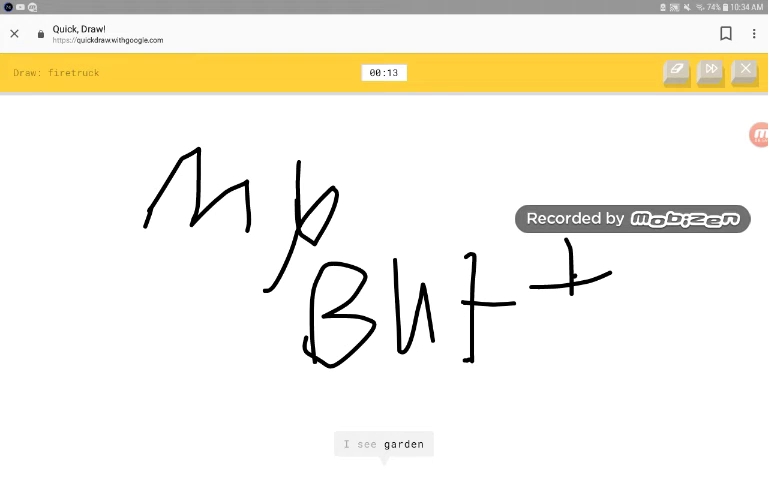
{"action": "left_click_drag", "start_coordinate": [571, 240], "coordinate": [569, 404]}
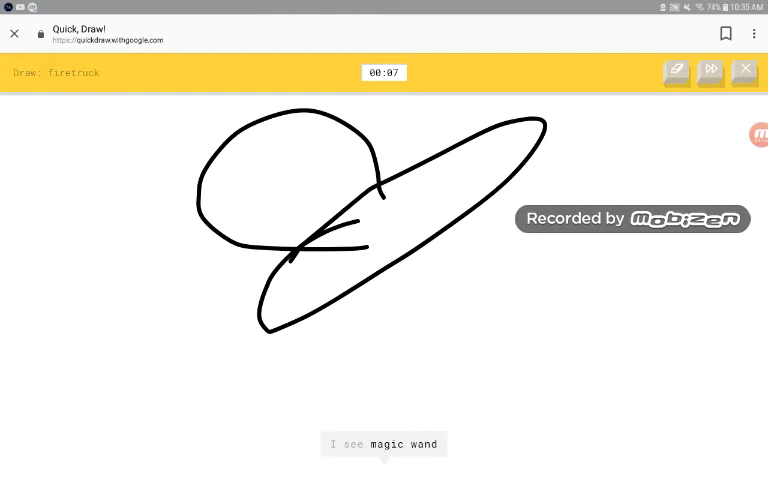
Step: Cover the canvas with long diagonal strokes and looping scribbles until the firetruck timer ends
{"action": "left_click_drag", "start_coordinate": [455, 228], "coordinate": [765, 101]}
{"action": "left_click_drag", "start_coordinate": [383, 237], "coordinate": [500, 190]}
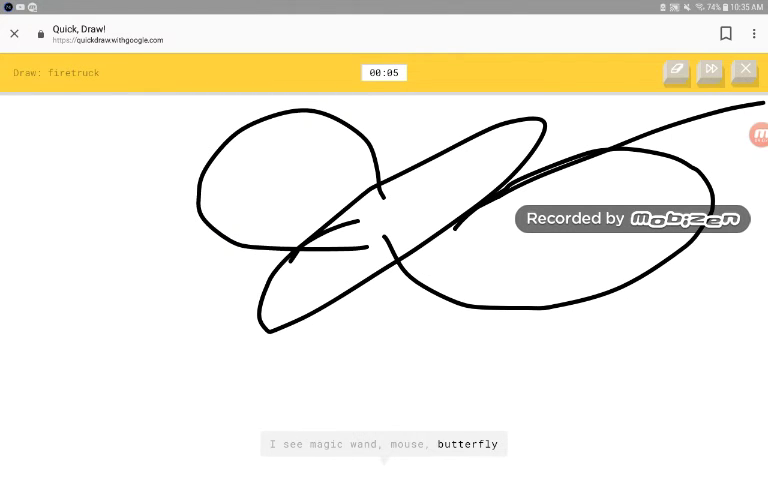
{"action": "left_click_drag", "start_coordinate": [433, 93], "coordinate": [455, 197]}
{"action": "mouse_move", "coordinate": [265, 93]}
{"action": "left_mouse_down"}
{"action": "mouse_move", "coordinate": [665, 175]}
{"action": "mouse_move", "coordinate": [118, 245]}
{"action": "mouse_move", "coordinate": [765, 203]}
{"action": "left_mouse_up"}
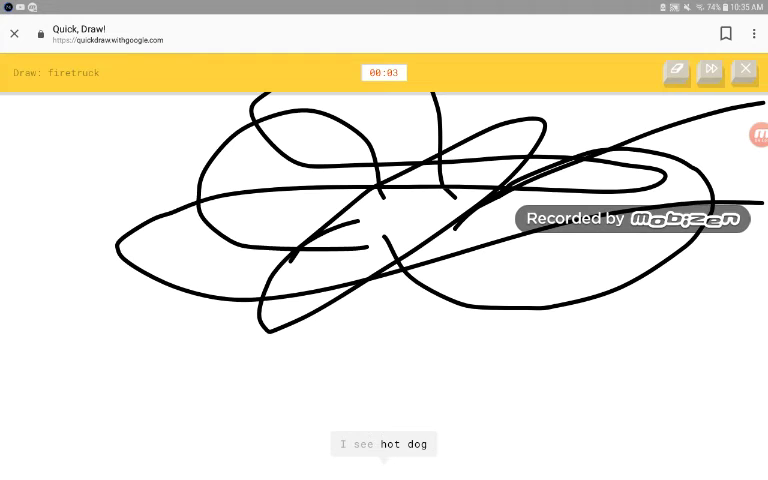
{"action": "mouse_move", "coordinate": [385, 250]}
{"action": "left_mouse_down"}
{"action": "mouse_move", "coordinate": [428, 386]}
{"action": "mouse_move", "coordinate": [322, 275]}
{"action": "left_mouse_up"}
{"action": "left_click_drag", "start_coordinate": [262, 243], "coordinate": [300, 297]}
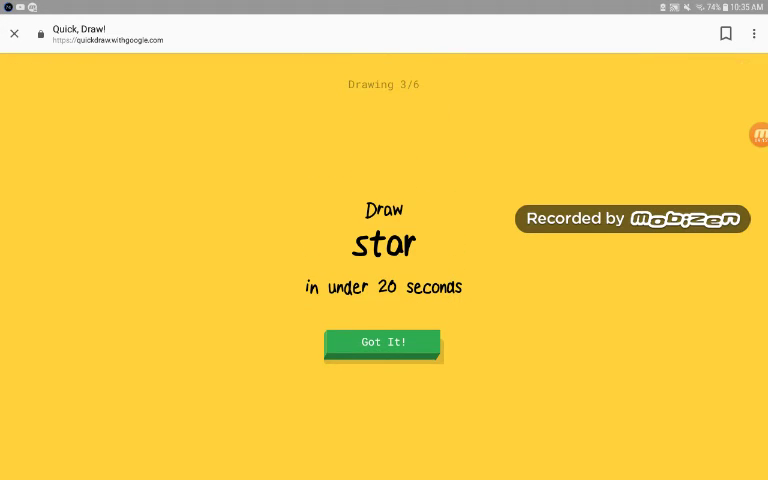
Step: Draw a recognised star, scribble over the piano round, then exit the game to the search results
{"action": "left_click", "coordinate": [383, 342]}
{"action": "mouse_move", "coordinate": [327, 185]}
{"action": "left_mouse_down"}
{"action": "mouse_move", "coordinate": [334, 135]}
{"action": "mouse_move", "coordinate": [383, 165]}
{"action": "left_mouse_up"}
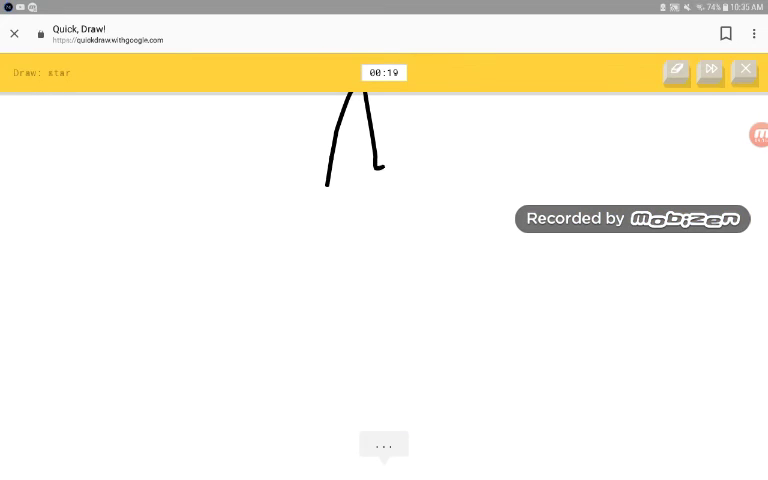
{"action": "mouse_move", "coordinate": [327, 182]}
{"action": "left_mouse_down"}
{"action": "mouse_move", "coordinate": [326, 206]}
{"action": "mouse_move", "coordinate": [358, 230]}
{"action": "mouse_move", "coordinate": [392, 208]}
{"action": "left_mouse_up"}
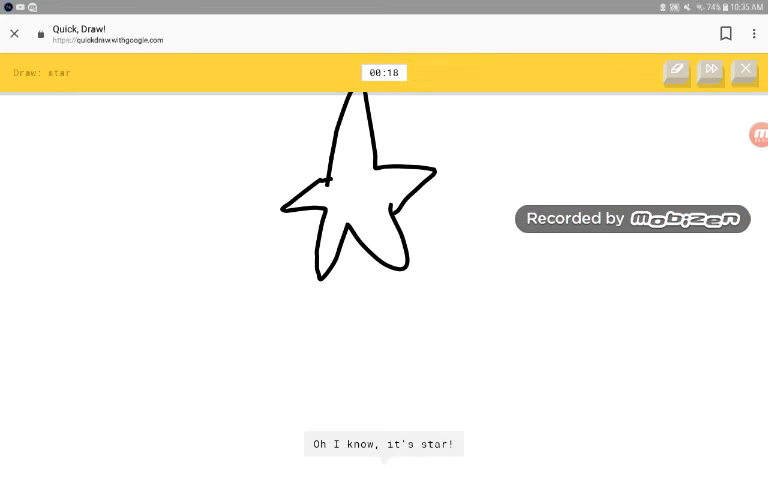
{"action": "left_click_drag", "start_coordinate": [550, 5], "coordinate": [550, 200]}
{"action": "mouse_move", "coordinate": [550, 120]}
{"action": "left_mouse_down"}
{"action": "mouse_move", "coordinate": [550, 400]}
{"action": "mouse_move", "coordinate": [550, 150]}
{"action": "left_mouse_up"}
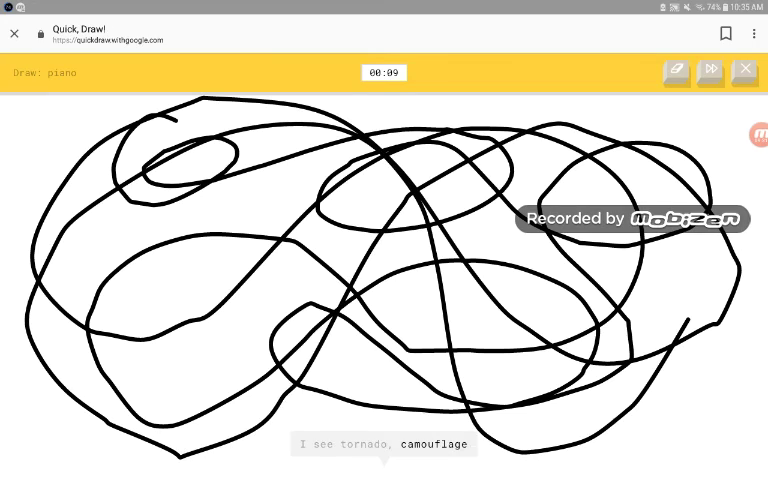
{"action": "key", "text": "Escape"}
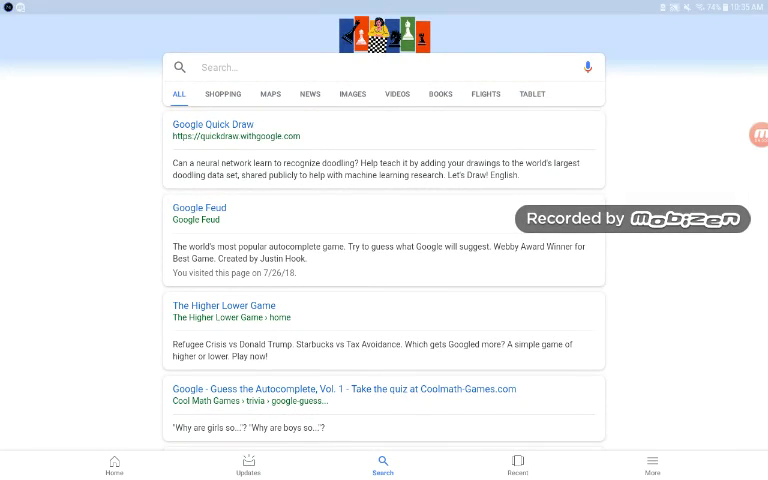
Step: Return via recent apps to the Google results and reopen the Quick, Draw! site
{"action": "key", "text": "alt+Tab"}
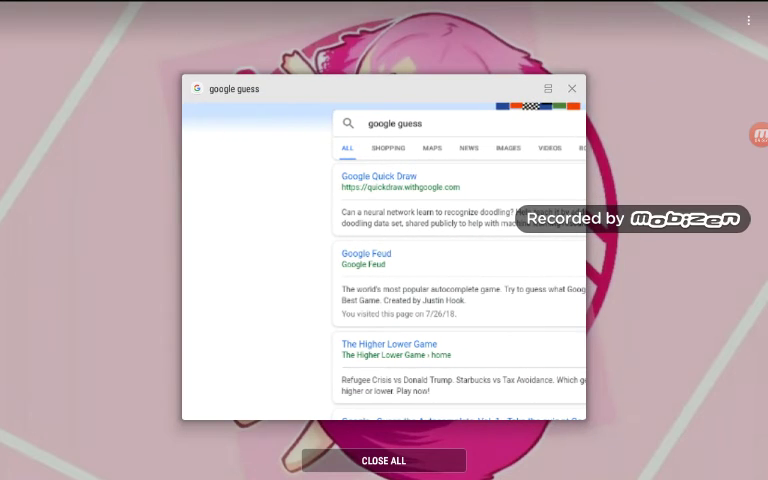
{"action": "left_click", "coordinate": [383, 250]}
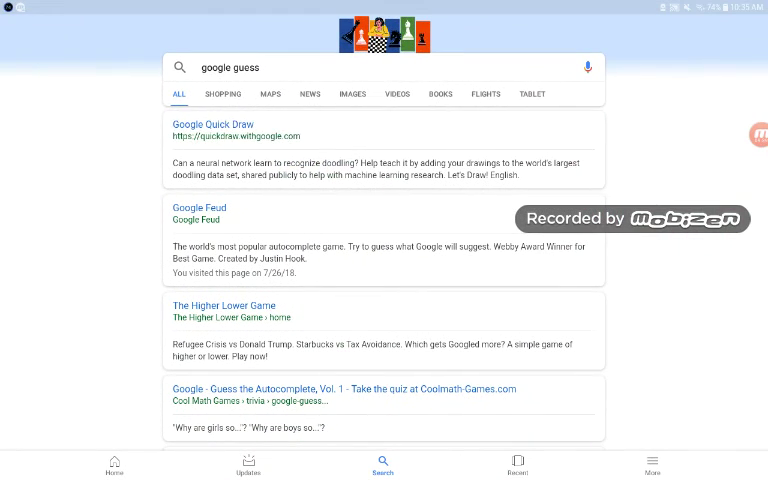
{"action": "left_click", "coordinate": [260, 135]}
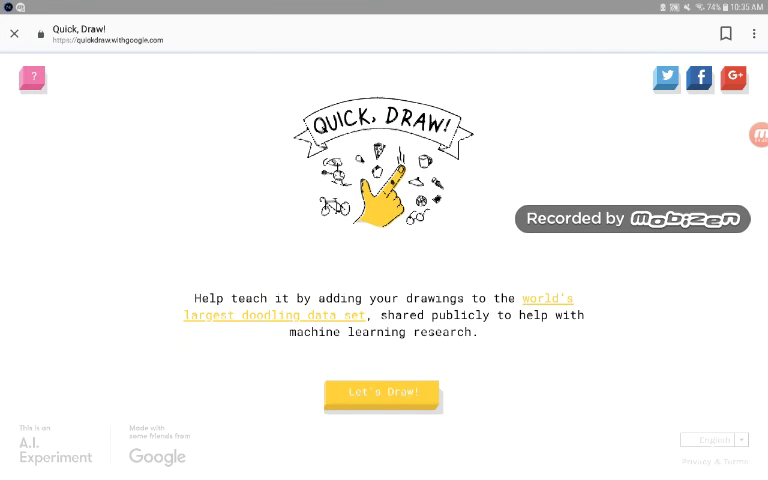
Step: Start a new game and draw a face-like outline with inner loops, an oval eye with pupil and short legs for 'house'
{"action": "left_click", "coordinate": [381, 391]}
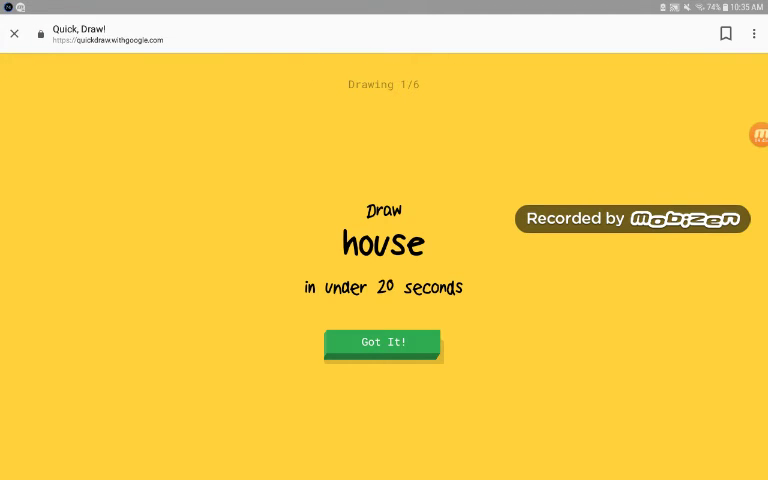
{"action": "left_click", "coordinate": [382, 342]}
{"action": "mouse_move", "coordinate": [288, 415]}
{"action": "left_mouse_down"}
{"action": "mouse_move", "coordinate": [490, 283]}
{"action": "mouse_move", "coordinate": [278, 403]}
{"action": "left_mouse_up"}
{"action": "left_click_drag", "start_coordinate": [312, 268], "coordinate": [334, 322]}
{"action": "left_click_drag", "start_coordinate": [300, 225], "coordinate": [296, 300]}
{"action": "left_click_drag", "start_coordinate": [355, 270], "coordinate": [352, 285]}
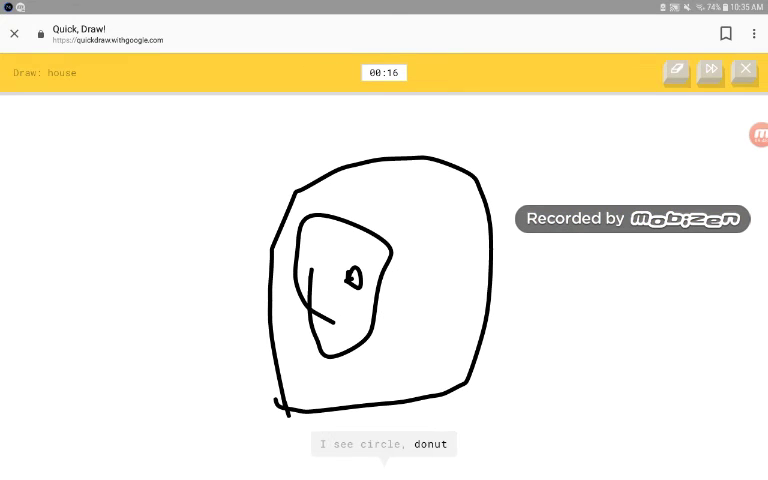
{"action": "left_click_drag", "start_coordinate": [430, 188], "coordinate": [428, 190]}
{"action": "left_click_drag", "start_coordinate": [410, 240], "coordinate": [408, 287]}
{"action": "left_click", "coordinate": [443, 257]}
{"action": "left_click_drag", "start_coordinate": [361, 400], "coordinate": [361, 430]}
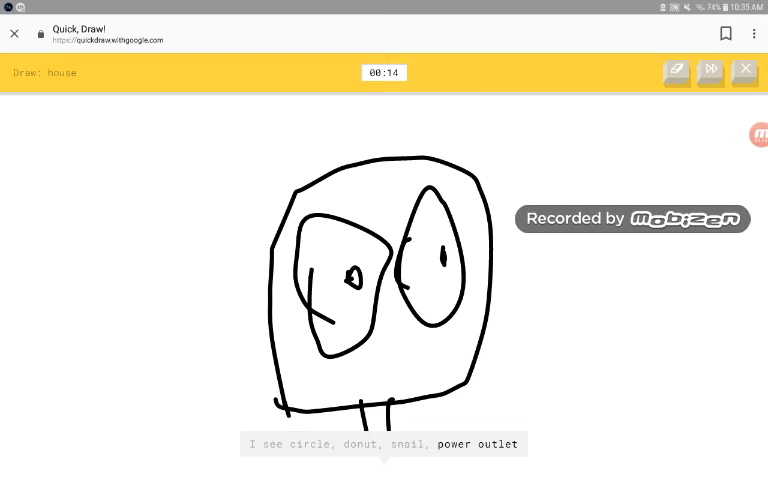
Step: Add side curves, hair-like strokes, a mouth and a bottom curve to the face until the house timer ends
{"action": "mouse_move", "coordinate": [303, 185]}
{"action": "left_mouse_down"}
{"action": "mouse_move", "coordinate": [215, 365]}
{"action": "mouse_move", "coordinate": [235, 397]}
{"action": "left_mouse_up"}
{"action": "left_click_drag", "start_coordinate": [472, 182], "coordinate": [520, 240]}
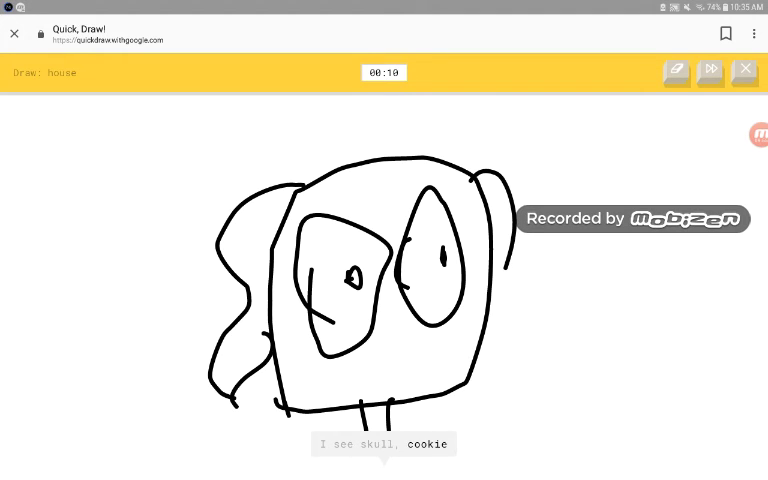
{"action": "left_click_drag", "start_coordinate": [505, 297], "coordinate": [532, 318]}
{"action": "left_click_drag", "start_coordinate": [300, 274], "coordinate": [316, 261]}
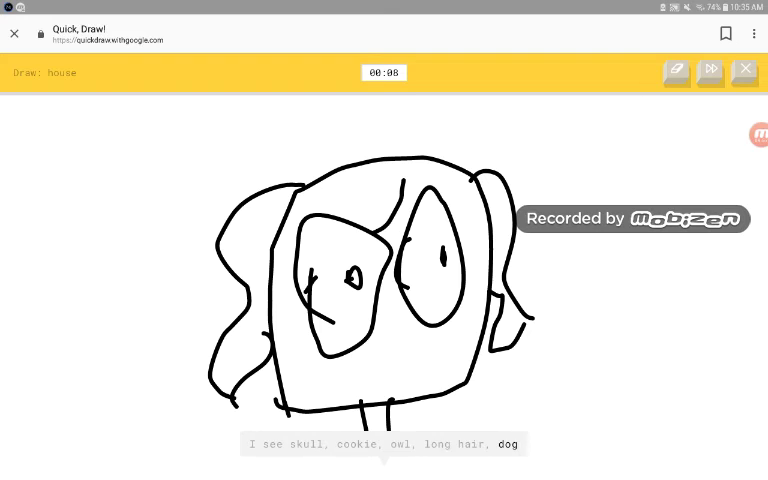
{"action": "left_click_drag", "start_coordinate": [457, 224], "coordinate": [492, 292]}
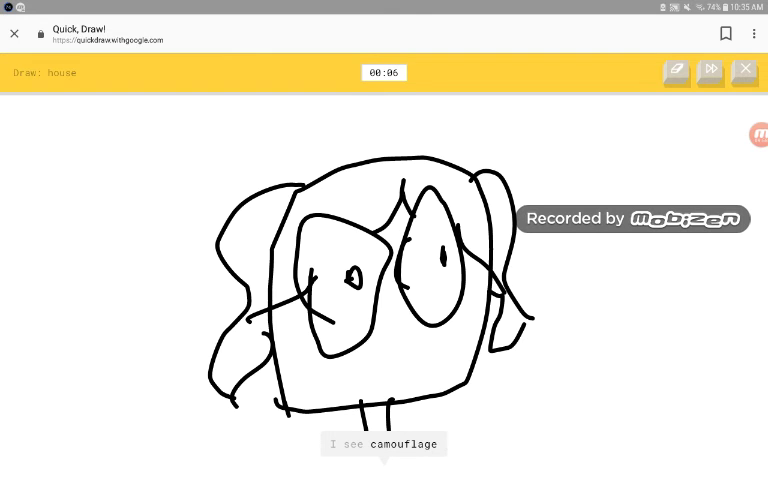
{"action": "left_click_drag", "start_coordinate": [358, 362], "coordinate": [428, 346]}
{"action": "left_click_drag", "start_coordinate": [360, 372], "coordinate": [430, 376]}
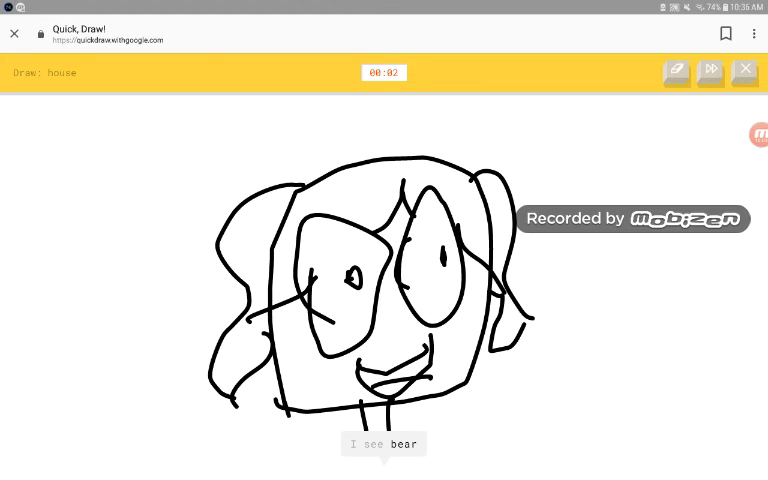
{"action": "left_click_drag", "start_coordinate": [392, 410], "coordinate": [418, 418]}
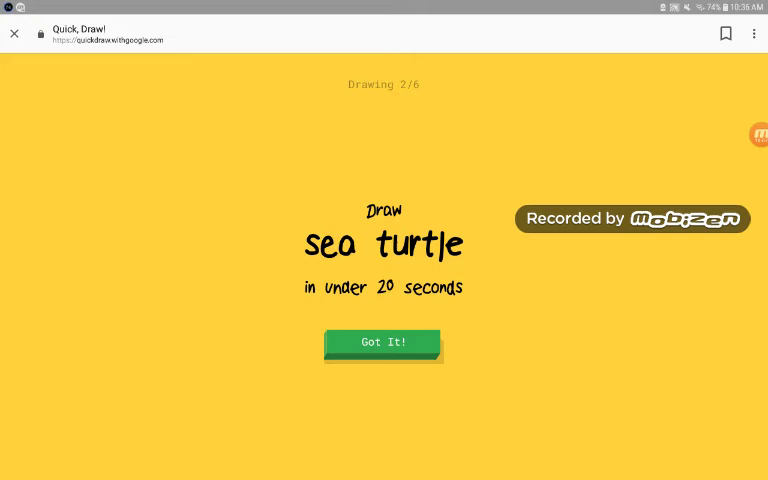
Step: Start the sea turtle round and draw its shell outline, head, tail and two legs
{"action": "left_click", "coordinate": [383, 342]}
{"action": "mouse_move", "coordinate": [262, 372]}
{"action": "left_mouse_down"}
{"action": "mouse_move", "coordinate": [322, 259]}
{"action": "mouse_move", "coordinate": [393, 373]}
{"action": "mouse_move", "coordinate": [246, 369]}
{"action": "left_mouse_up"}
{"action": "mouse_move", "coordinate": [484, 271]}
{"action": "left_mouse_down"}
{"action": "mouse_move", "coordinate": [517, 202]}
{"action": "mouse_move", "coordinate": [500, 292]}
{"action": "left_mouse_up"}
{"action": "mouse_move", "coordinate": [267, 318]}
{"action": "left_mouse_down"}
{"action": "mouse_move", "coordinate": [254, 316]}
{"action": "mouse_move", "coordinate": [250, 347]}
{"action": "left_mouse_up"}
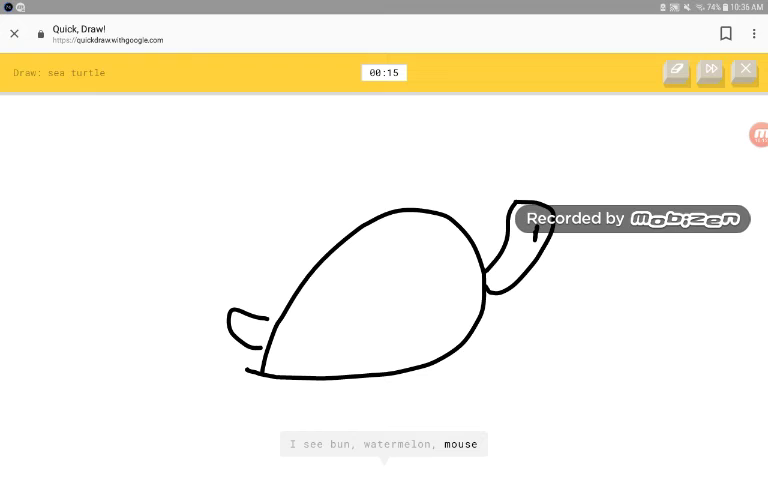
{"action": "left_click_drag", "start_coordinate": [312, 404], "coordinate": [356, 394]}
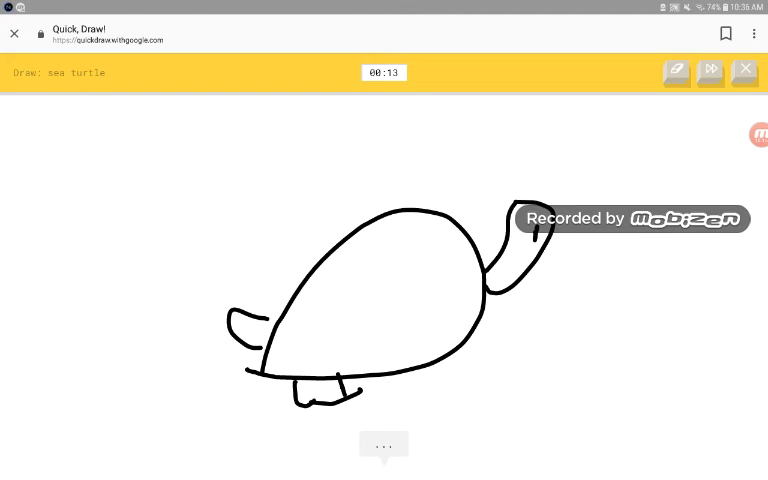
{"action": "left_click_drag", "start_coordinate": [468, 338], "coordinate": [446, 358]}
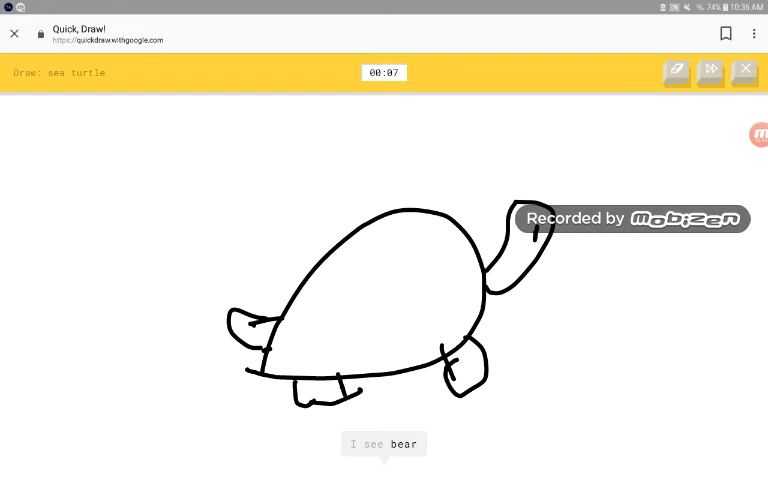
Step: Fill the shell with vertical, diagonal and horizontal pattern lines until the timer ends
{"action": "left_click_drag", "start_coordinate": [363, 213], "coordinate": [365, 302]}
{"action": "left_click_drag", "start_coordinate": [415, 207], "coordinate": [411, 268]}
{"action": "left_click_drag", "start_coordinate": [455, 210], "coordinate": [447, 256]}
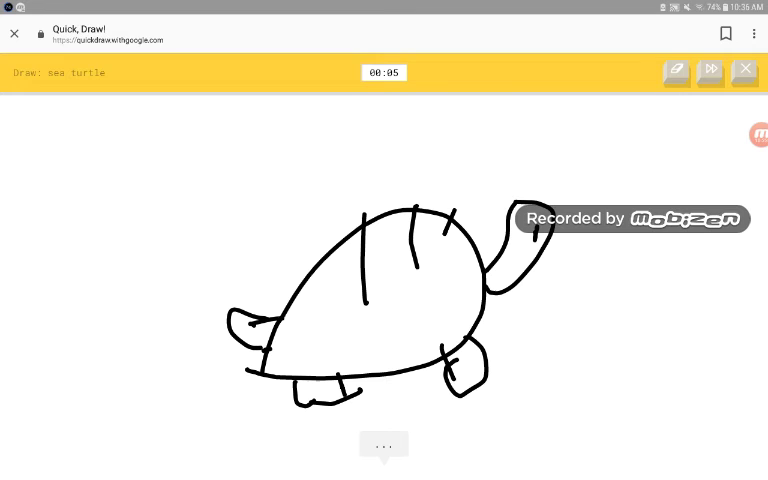
{"action": "left_click_drag", "start_coordinate": [302, 287], "coordinate": [395, 278]}
{"action": "left_click_drag", "start_coordinate": [303, 323], "coordinate": [424, 301]}
{"action": "left_click_drag", "start_coordinate": [355, 321], "coordinate": [465, 289]}
{"action": "left_click_drag", "start_coordinate": [382, 258], "coordinate": [472, 231]}
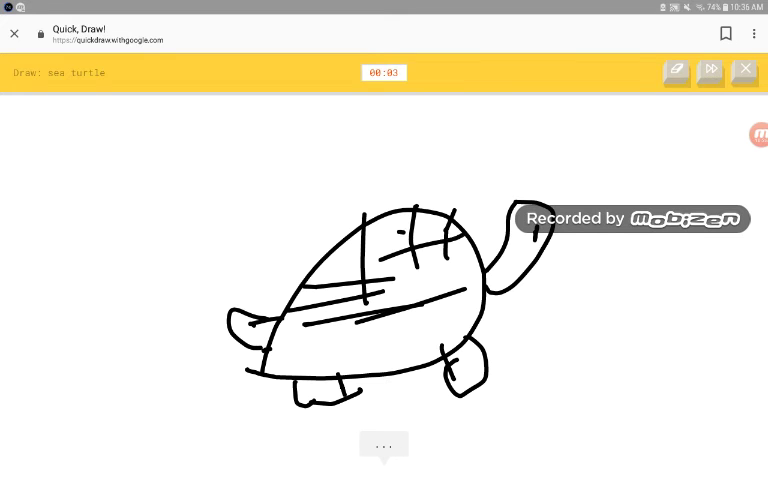
{"action": "left_click_drag", "start_coordinate": [398, 234], "coordinate": [470, 229]}
{"action": "left_click_drag", "start_coordinate": [333, 346], "coordinate": [378, 336]}
{"action": "left_click_drag", "start_coordinate": [308, 353], "coordinate": [400, 343]}
{"action": "mouse_move", "coordinate": [310, 369]}
{"action": "left_mouse_down"}
{"action": "mouse_move", "coordinate": [392, 360]}
{"action": "mouse_move", "coordinate": [472, 312]}
{"action": "left_mouse_up"}
{"action": "left_click_drag", "start_coordinate": [436, 334], "coordinate": [484, 304]}
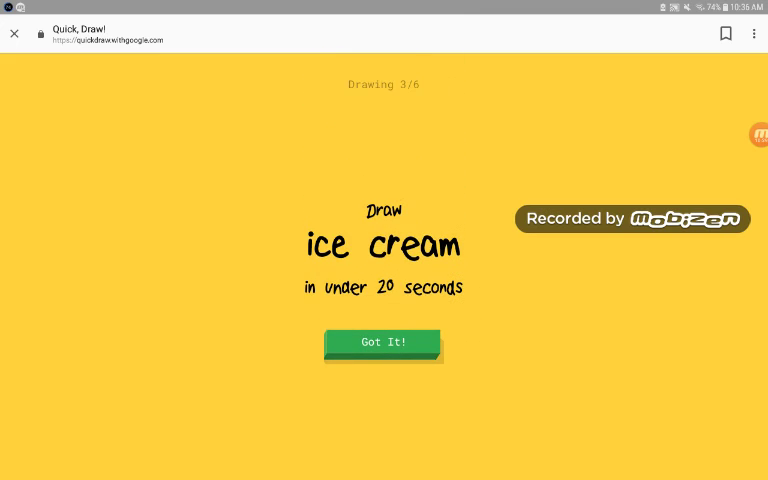
Step: Start the round and draw an ice cream cone with a scoop and cherry stem
{"action": "left_click", "coordinate": [383, 342]}
{"action": "mouse_move", "coordinate": [300, 249]}
{"action": "left_mouse_down"}
{"action": "mouse_move", "coordinate": [312, 286]}
{"action": "mouse_move", "coordinate": [357, 249]}
{"action": "mouse_move", "coordinate": [302, 242]}
{"action": "left_mouse_up"}
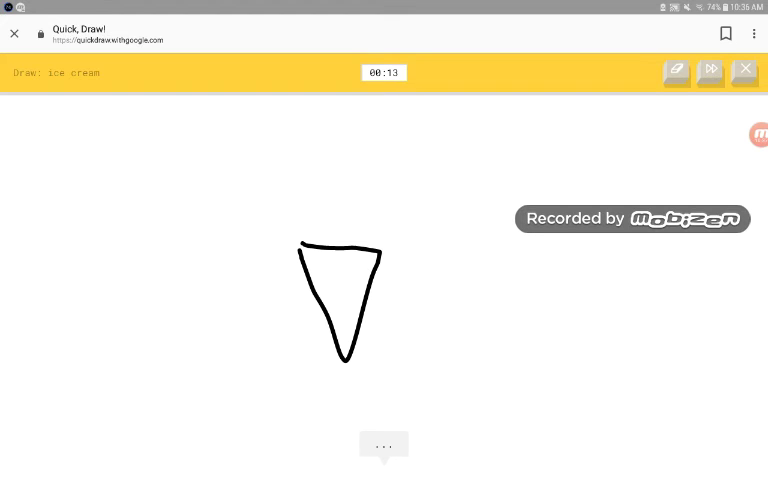
{"action": "mouse_move", "coordinate": [300, 246]}
{"action": "left_mouse_down"}
{"action": "mouse_move", "coordinate": [355, 212]}
{"action": "mouse_move", "coordinate": [372, 250]}
{"action": "left_mouse_up"}
{"action": "mouse_move", "coordinate": [328, 200]}
{"action": "left_mouse_down"}
{"action": "mouse_move", "coordinate": [363, 163]}
{"action": "mouse_move", "coordinate": [338, 200]}
{"action": "left_mouse_up"}
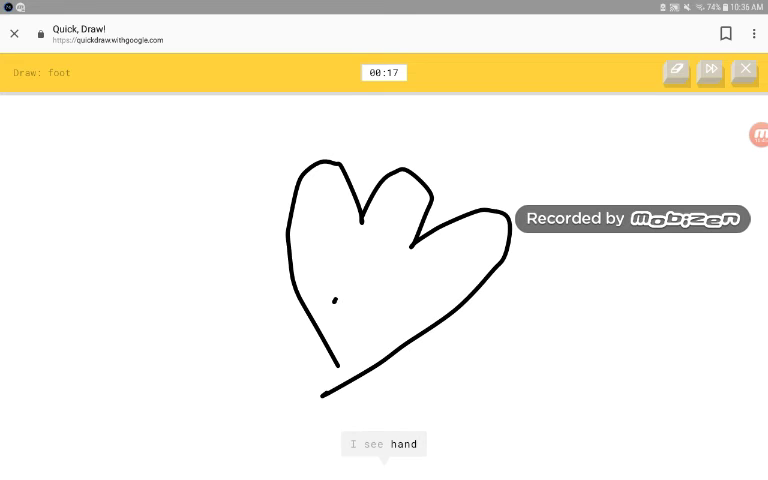
Step: Add small shapes inside the outline and extend a leaf shape with a squiggle and dot
{"action": "left_click_drag", "start_coordinate": [336, 298], "coordinate": [407, 300]}
{"action": "left_click_drag", "start_coordinate": [447, 248], "coordinate": [462, 256]}
{"action": "left_click_drag", "start_coordinate": [372, 220], "coordinate": [396, 236]}
{"action": "left_click_drag", "start_coordinate": [321, 213], "coordinate": [322, 195]}
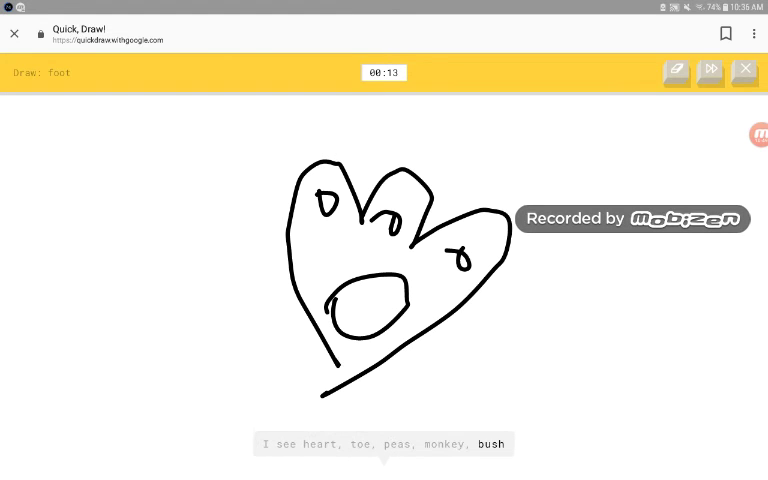
{"action": "left_click_drag", "start_coordinate": [345, 385], "coordinate": [144, 218]}
{"action": "mouse_move", "coordinate": [96, 230]}
{"action": "left_mouse_down"}
{"action": "mouse_move", "coordinate": [208, 140]}
{"action": "mouse_move", "coordinate": [70, 230]}
{"action": "left_mouse_up"}
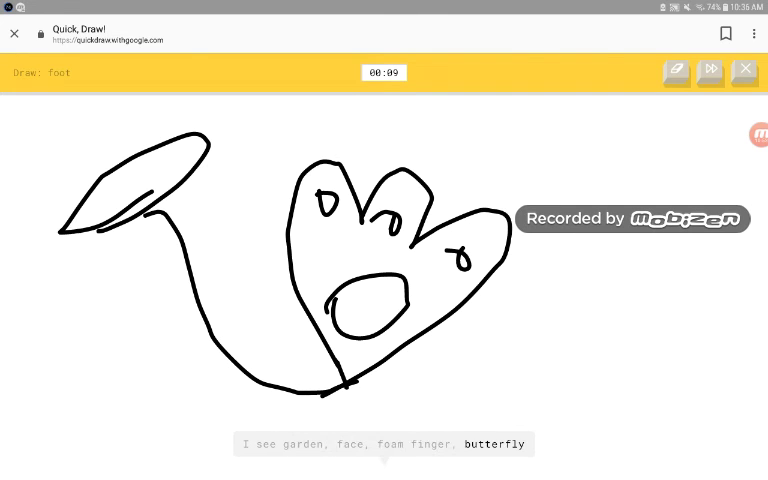
{"action": "left_click_drag", "start_coordinate": [138, 163], "coordinate": [150, 192]}
{"action": "left_click", "coordinate": [95, 194]}
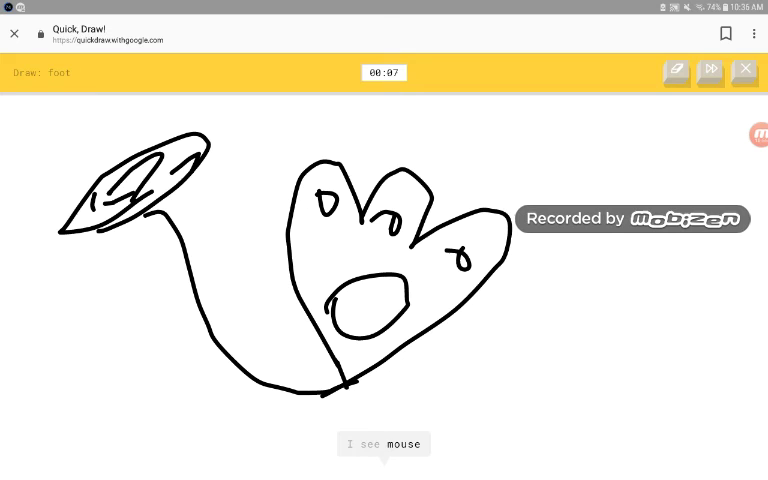
Step: Scribble lines across the whole canvas until the foot timer runs out
{"action": "left_click_drag", "start_coordinate": [105, 215], "coordinate": [160, 170]}
{"action": "left_click_drag", "start_coordinate": [203, 107], "coordinate": [228, 95]}
{"action": "left_click_drag", "start_coordinate": [160, 165], "coordinate": [42, 250]}
{"action": "left_click_drag", "start_coordinate": [78, 265], "coordinate": [150, 160]}
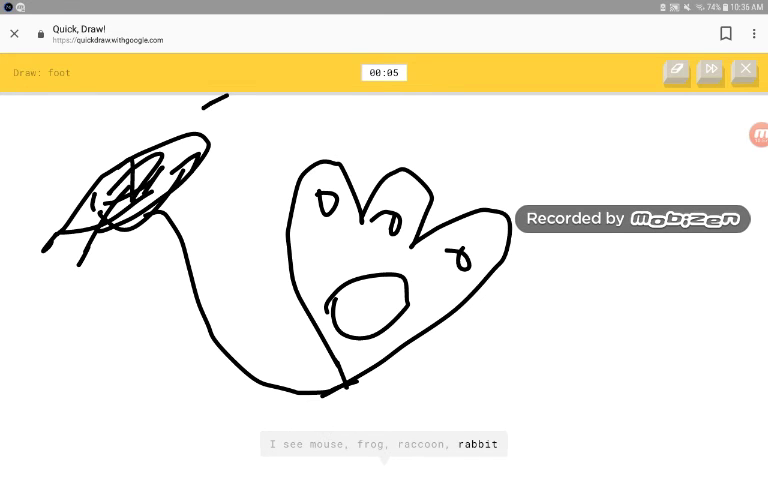
{"action": "left_click_drag", "start_coordinate": [60, 275], "coordinate": [165, 155]}
{"action": "left_click_drag", "start_coordinate": [130, 190], "coordinate": [235, 186]}
{"action": "left_click_drag", "start_coordinate": [316, 94], "coordinate": [320, 118]}
{"action": "left_click_drag", "start_coordinate": [255, 93], "coordinate": [150, 200]}
{"action": "left_click_drag", "start_coordinate": [275, 262], "coordinate": [562, 182]}
{"action": "left_click_drag", "start_coordinate": [5, 322], "coordinate": [40, 402]}
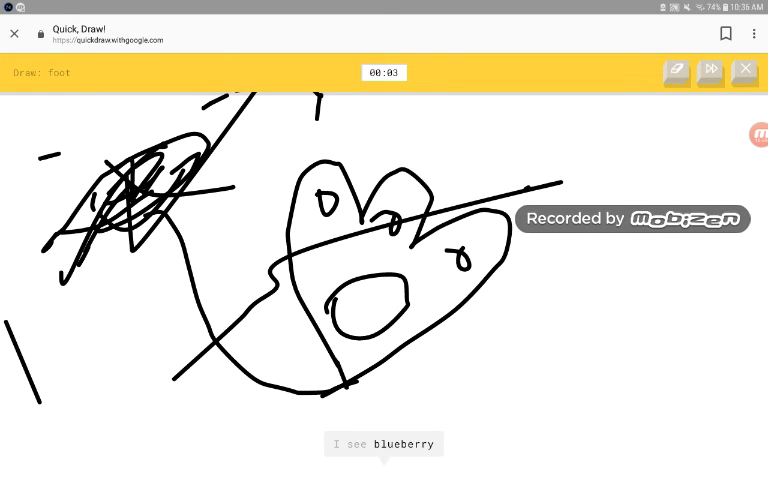
{"action": "left_click_drag", "start_coordinate": [258, 190], "coordinate": [259, 262]}
{"action": "left_click_drag", "start_coordinate": [515, 235], "coordinate": [515, 280]}
{"action": "left_click_drag", "start_coordinate": [525, 265], "coordinate": [608, 295]}
{"action": "left_click_drag", "start_coordinate": [606, 152], "coordinate": [606, 225]}
{"action": "left_click_drag", "start_coordinate": [315, 265], "coordinate": [392, 263]}
{"action": "left_click_drag", "start_coordinate": [0, 250], "coordinate": [60, 258]}
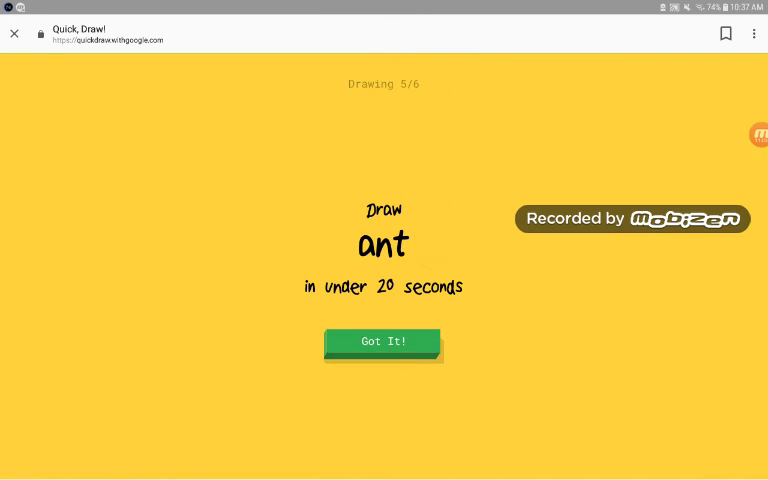
Step: Start the ant round and draw three body loops with a curved shape on the left
{"action": "left_click", "coordinate": [383, 341]}
{"action": "mouse_move", "coordinate": [280, 312]}
{"action": "left_mouse_down"}
{"action": "mouse_move", "coordinate": [357, 336]}
{"action": "mouse_move", "coordinate": [283, 318]}
{"action": "left_mouse_up"}
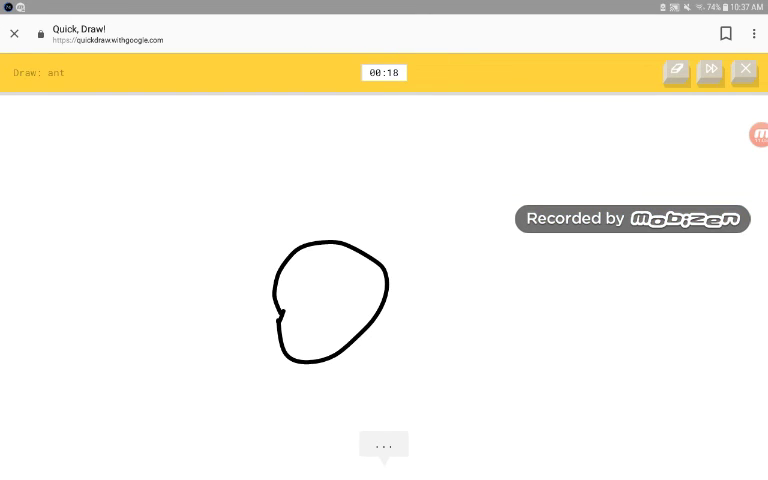
{"action": "mouse_move", "coordinate": [386, 300]}
{"action": "left_mouse_down"}
{"action": "mouse_move", "coordinate": [471, 283]}
{"action": "mouse_move", "coordinate": [388, 302]}
{"action": "left_mouse_up"}
{"action": "mouse_move", "coordinate": [466, 298]}
{"action": "left_mouse_down"}
{"action": "mouse_move", "coordinate": [468, 290]}
{"action": "mouse_move", "coordinate": [509, 291]}
{"action": "left_mouse_up"}
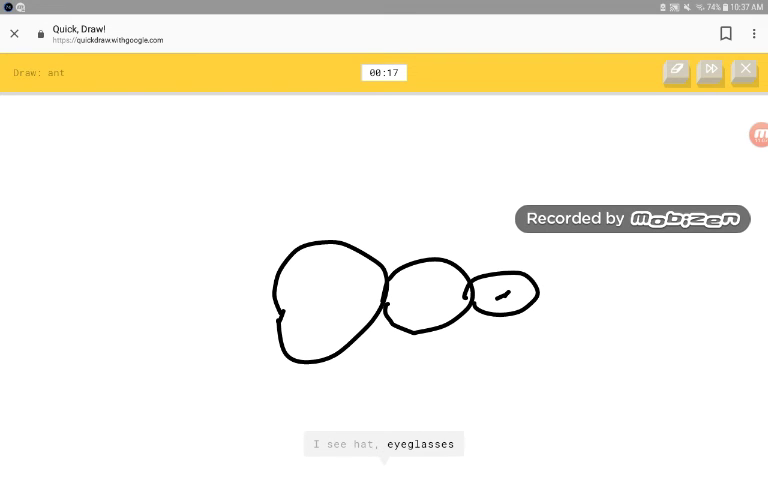
{"action": "mouse_move", "coordinate": [298, 245]}
{"action": "left_mouse_down"}
{"action": "mouse_move", "coordinate": [206, 269]}
{"action": "mouse_move", "coordinate": [146, 394]}
{"action": "mouse_move", "coordinate": [285, 297]}
{"action": "left_mouse_up"}
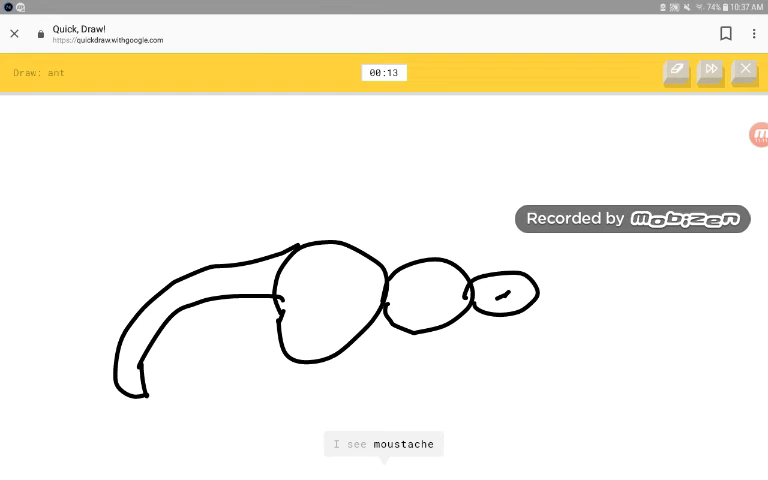
Step: Add a large wing loop above the body, a hook inside it and a leaf stroke upper left
{"action": "mouse_move", "coordinate": [425, 166]}
{"action": "left_mouse_down"}
{"action": "mouse_move", "coordinate": [449, 254]}
{"action": "mouse_move", "coordinate": [470, 272]}
{"action": "mouse_move", "coordinate": [471, 177]}
{"action": "left_mouse_up"}
{"action": "left_click_drag", "start_coordinate": [607, 96], "coordinate": [530, 160]}
{"action": "mouse_move", "coordinate": [641, 133]}
{"action": "left_mouse_down"}
{"action": "mouse_move", "coordinate": [587, 167]}
{"action": "mouse_move", "coordinate": [588, 232]}
{"action": "left_mouse_up"}
{"action": "mouse_move", "coordinate": [192, 188]}
{"action": "left_mouse_down"}
{"action": "mouse_move", "coordinate": [250, 128]}
{"action": "mouse_move", "coordinate": [395, 178]}
{"action": "mouse_move", "coordinate": [192, 186]}
{"action": "left_mouse_up"}
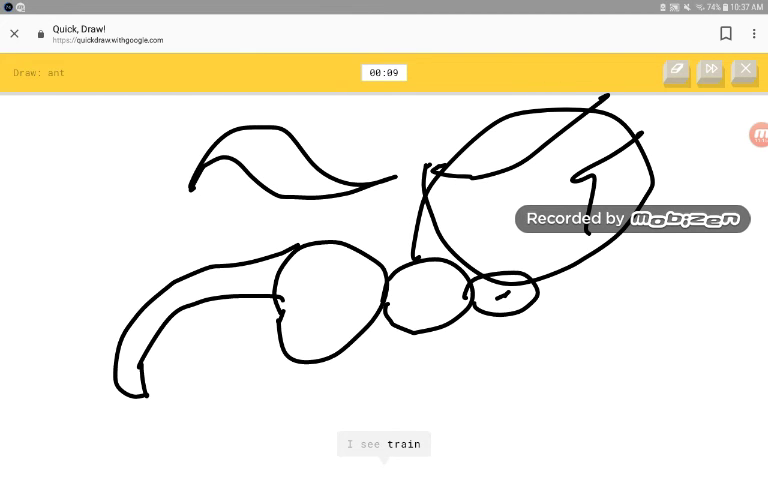
{"action": "mouse_move", "coordinate": [195, 152]}
{"action": "left_mouse_down"}
{"action": "mouse_move", "coordinate": [95, 180]}
{"action": "mouse_move", "coordinate": [192, 185]}
{"action": "left_mouse_up"}
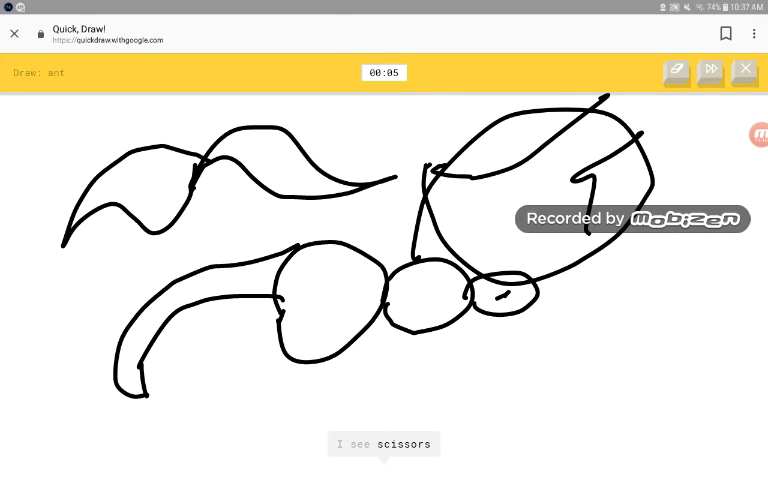
Step: Add a dot and four leg strokes below the ant's body before time expires
{"action": "left_click", "coordinate": [427, 389]}
{"action": "left_click_drag", "start_coordinate": [449, 363], "coordinate": [432, 425]}
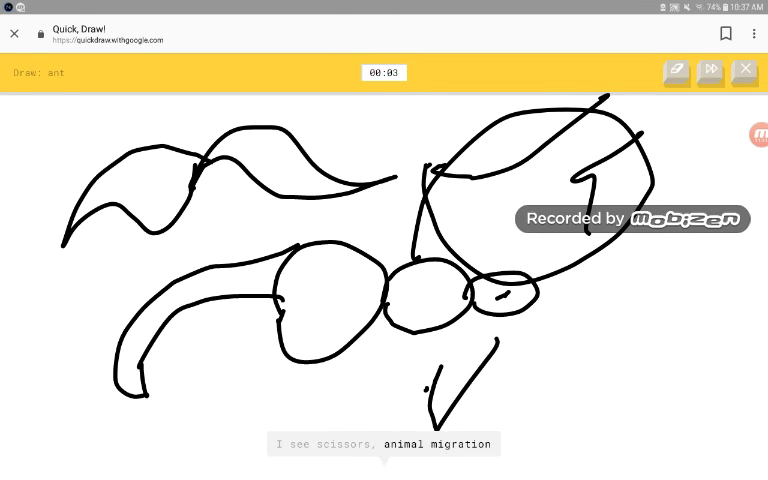
{"action": "left_click_drag", "start_coordinate": [497, 329], "coordinate": [436, 428]}
{"action": "left_click_drag", "start_coordinate": [485, 372], "coordinate": [493, 432]}
{"action": "left_click_drag", "start_coordinate": [513, 330], "coordinate": [497, 432]}
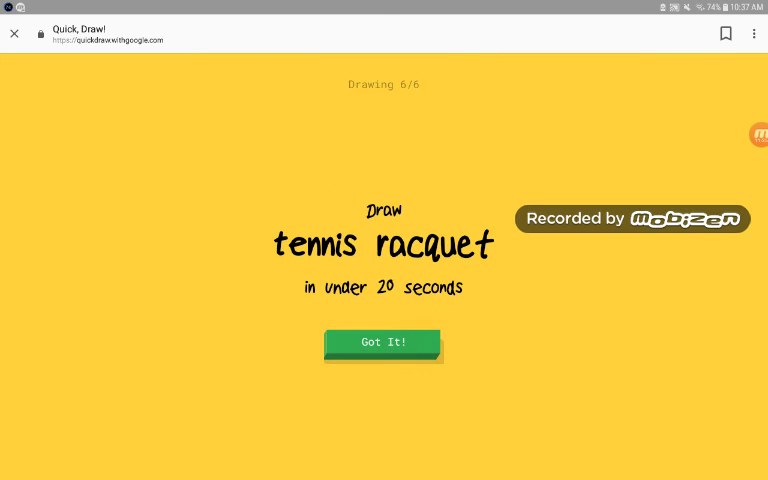
Step: Start the tennis racquet round and draw the handle and strung head
{"action": "left_click", "coordinate": [382, 342]}
{"action": "left_click_drag", "start_coordinate": [334, 425], "coordinate": [303, 206]}
{"action": "mouse_move", "coordinate": [371, 420]}
{"action": "left_mouse_down"}
{"action": "mouse_move", "coordinate": [326, 214]}
{"action": "mouse_move", "coordinate": [353, 204]}
{"action": "mouse_move", "coordinate": [303, 210]}
{"action": "left_mouse_up"}
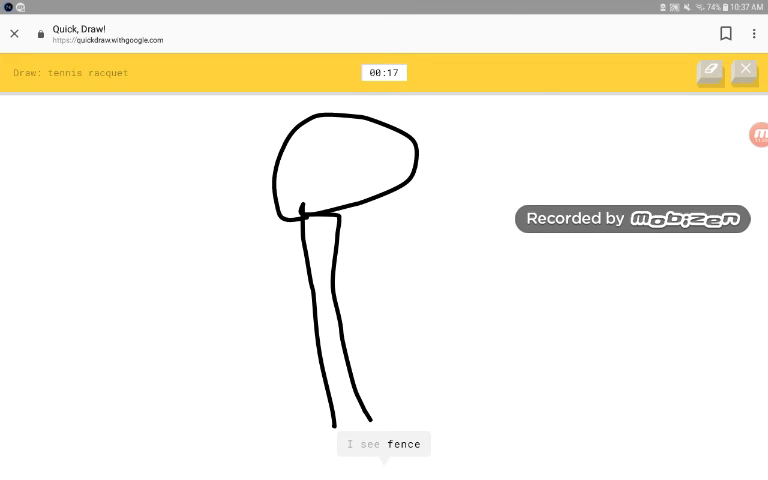
{"action": "left_click_drag", "start_coordinate": [306, 145], "coordinate": [315, 200]}
{"action": "left_click_drag", "start_coordinate": [343, 134], "coordinate": [336, 192]}
{"action": "left_click_drag", "start_coordinate": [370, 135], "coordinate": [370, 187]}
{"action": "left_click_drag", "start_coordinate": [280, 176], "coordinate": [452, 120]}
Step: Add loops and a detailed left circle joined to the racquet, then start a new round from the results grid
{"action": "left_click_drag", "start_coordinate": [290, 208], "coordinate": [597, 122]}
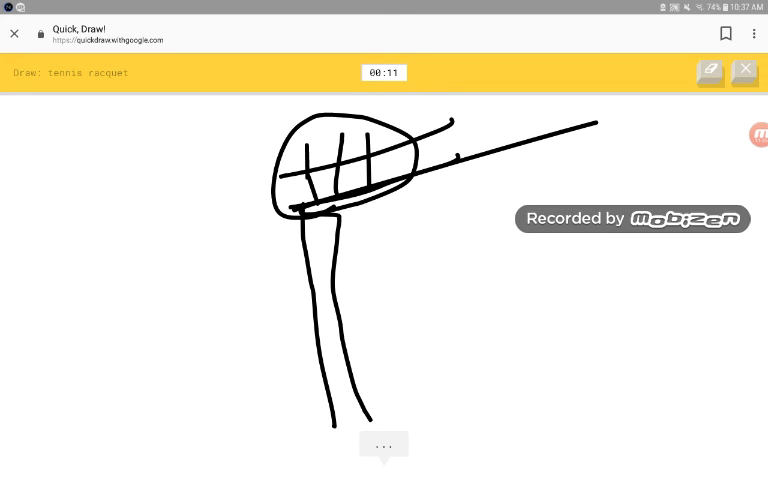
{"action": "mouse_move", "coordinate": [386, 410]}
{"action": "left_mouse_down"}
{"action": "mouse_move", "coordinate": [437, 408]}
{"action": "mouse_move", "coordinate": [595, 123]}
{"action": "mouse_move", "coordinate": [566, 291]}
{"action": "mouse_move", "coordinate": [390, 382]}
{"action": "mouse_move", "coordinate": [500, 450]}
{"action": "mouse_move", "coordinate": [400, 422]}
{"action": "left_mouse_up"}
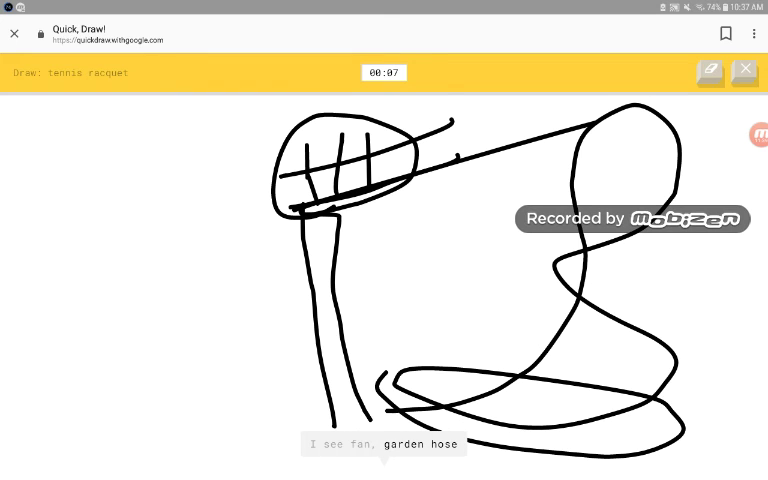
{"action": "mouse_move", "coordinate": [214, 143]}
{"action": "left_mouse_down"}
{"action": "mouse_move", "coordinate": [212, 178]}
{"action": "mouse_move", "coordinate": [205, 150]}
{"action": "left_mouse_up"}
{"action": "left_click_drag", "start_coordinate": [264, 142], "coordinate": [290, 152]}
{"action": "left_click_drag", "start_coordinate": [246, 187], "coordinate": [322, 190]}
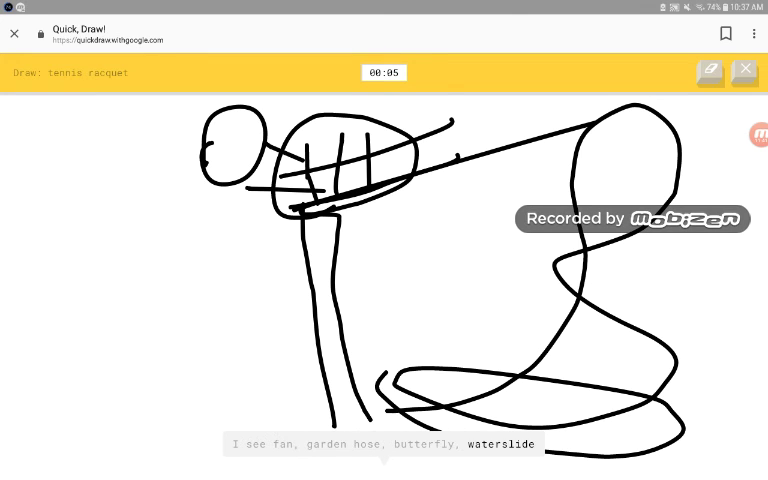
{"action": "mouse_move", "coordinate": [238, 115]}
{"action": "left_mouse_down"}
{"action": "mouse_move", "coordinate": [228, 183]}
{"action": "mouse_move", "coordinate": [243, 178]}
{"action": "left_mouse_up"}
{"action": "left_click_drag", "start_coordinate": [205, 138], "coordinate": [277, 120]}
{"action": "left_click_drag", "start_coordinate": [198, 165], "coordinate": [270, 150]}
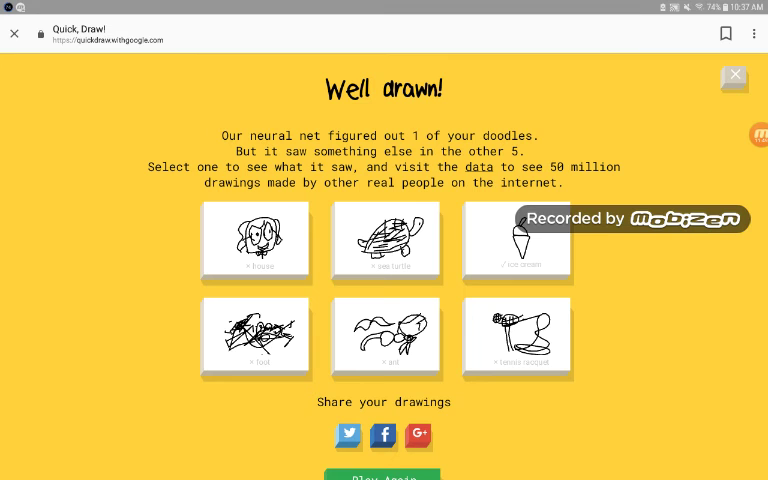
{"action": "left_click", "coordinate": [381, 476]}
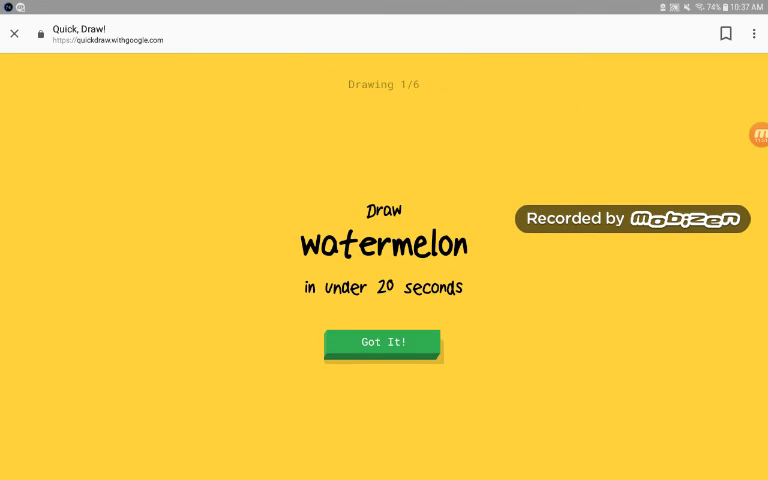
Step: Draw a watermelon wedge with seeds until the game recognises it
{"action": "left_click", "coordinate": [381, 346]}
{"action": "mouse_move", "coordinate": [280, 377]}
{"action": "left_mouse_down"}
{"action": "mouse_move", "coordinate": [459, 363]}
{"action": "mouse_move", "coordinate": [381, 357]}
{"action": "mouse_move", "coordinate": [280, 377]}
{"action": "mouse_move", "coordinate": [360, 250]}
{"action": "mouse_move", "coordinate": [451, 192]}
{"action": "mouse_move", "coordinate": [500, 314]}
{"action": "left_mouse_up"}
{"action": "left_click_drag", "start_coordinate": [398, 250], "coordinate": [435, 251]}
{"action": "left_click", "coordinate": [415, 309]}
{"action": "left_click_drag", "start_coordinate": [325, 288], "coordinate": [347, 340]}
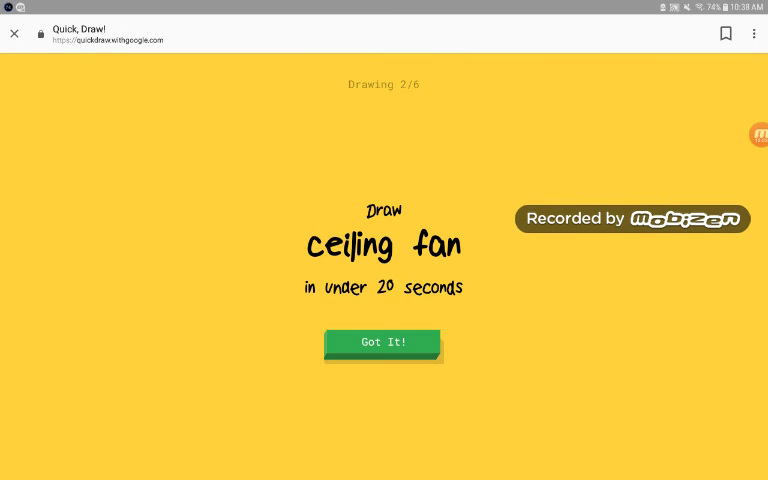
Step: Draw the ceiling fan's body and blade loops on both sides until recognised
{"action": "key", "text": "alt+Tab"}
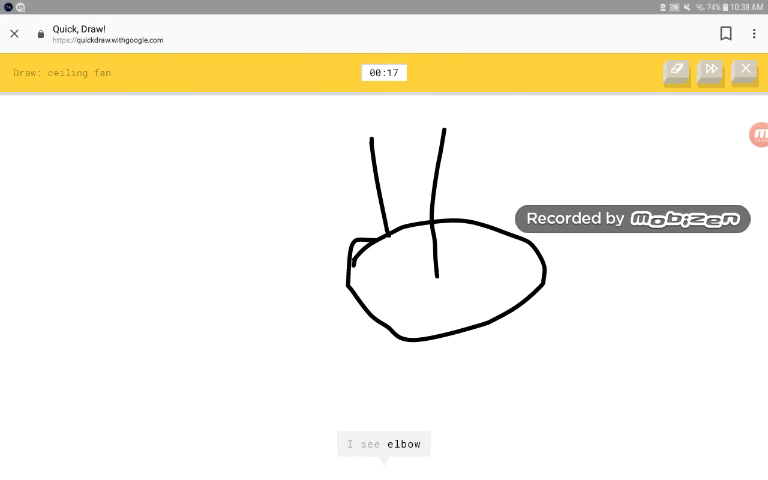
{"action": "left_click_drag", "start_coordinate": [392, 323], "coordinate": [552, 325]}
{"action": "left_click_drag", "start_coordinate": [541, 250], "coordinate": [540, 292]}
{"action": "left_click_drag", "start_coordinate": [505, 232], "coordinate": [378, 300]}
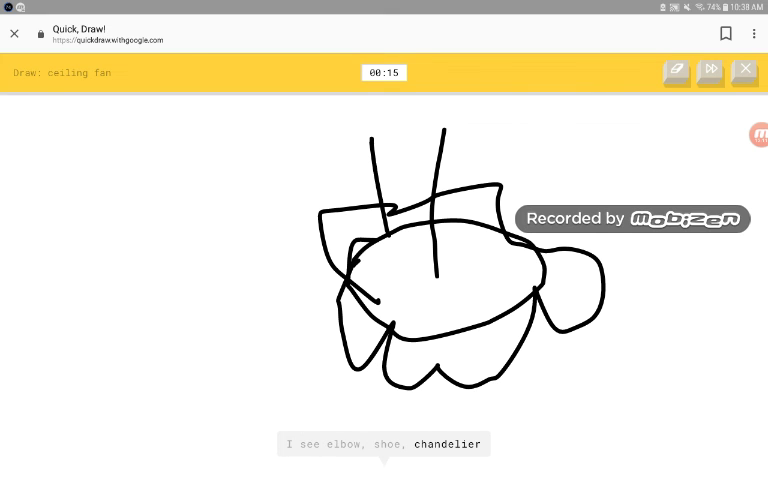
{"action": "left_click_drag", "start_coordinate": [657, 320], "coordinate": [642, 358]}
{"action": "left_click_drag", "start_coordinate": [607, 236], "coordinate": [669, 265]}
{"action": "left_click_drag", "start_coordinate": [588, 350], "coordinate": [514, 428]}
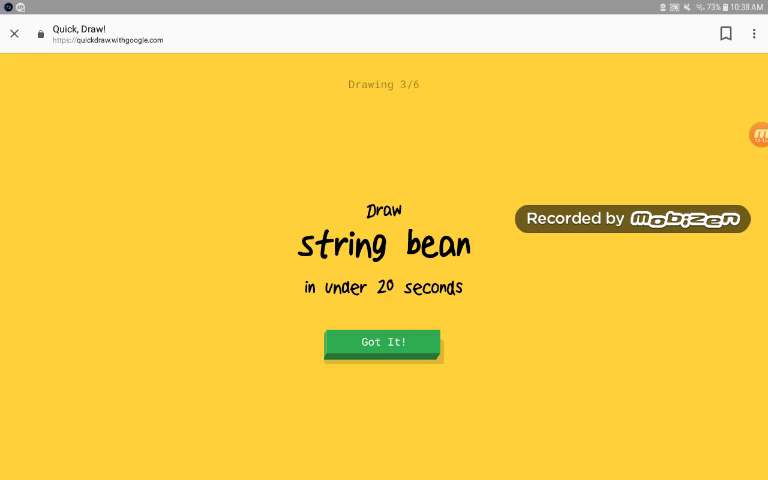
Step: Start the string bean round and draw a large oval with legs below it
{"action": "left_click", "coordinate": [760, 135]}
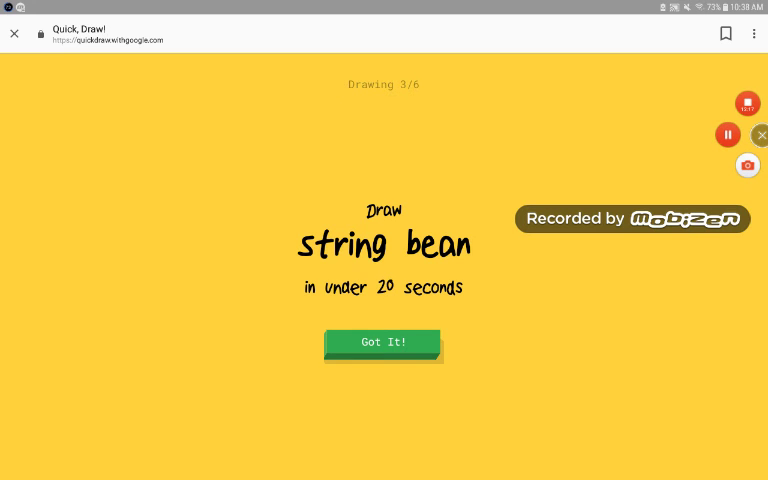
{"action": "left_click", "coordinate": [382, 342]}
{"action": "mouse_move", "coordinate": [300, 139]}
{"action": "left_mouse_down"}
{"action": "mouse_move", "coordinate": [273, 240]}
{"action": "mouse_move", "coordinate": [317, 129]}
{"action": "left_mouse_up"}
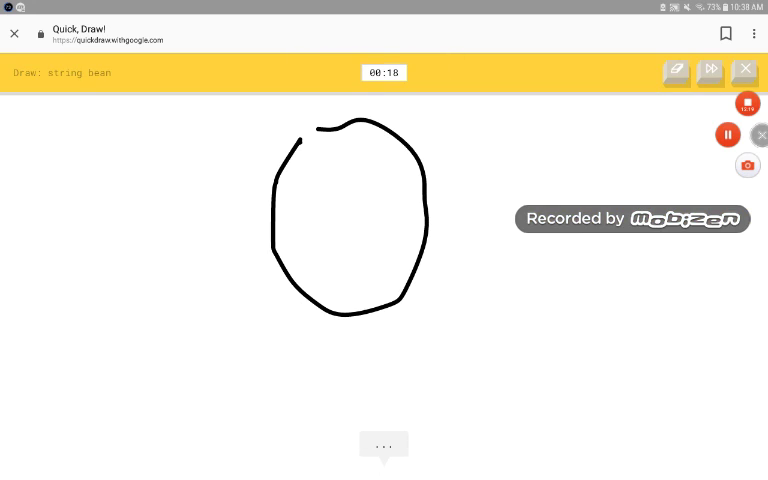
{"action": "left_click_drag", "start_coordinate": [296, 158], "coordinate": [317, 129]}
{"action": "left_click_drag", "start_coordinate": [325, 315], "coordinate": [345, 403]}
{"action": "left_click_drag", "start_coordinate": [371, 312], "coordinate": [398, 428]}
{"action": "mouse_move", "coordinate": [289, 210]}
{"action": "left_mouse_down"}
{"action": "mouse_move", "coordinate": [314, 233]}
{"action": "mouse_move", "coordinate": [324, 178]}
{"action": "left_mouse_up"}
Step: Give the figure eye loops, a smiling mouth, arms and two ears
{"action": "left_click_drag", "start_coordinate": [352, 215], "coordinate": [366, 196]}
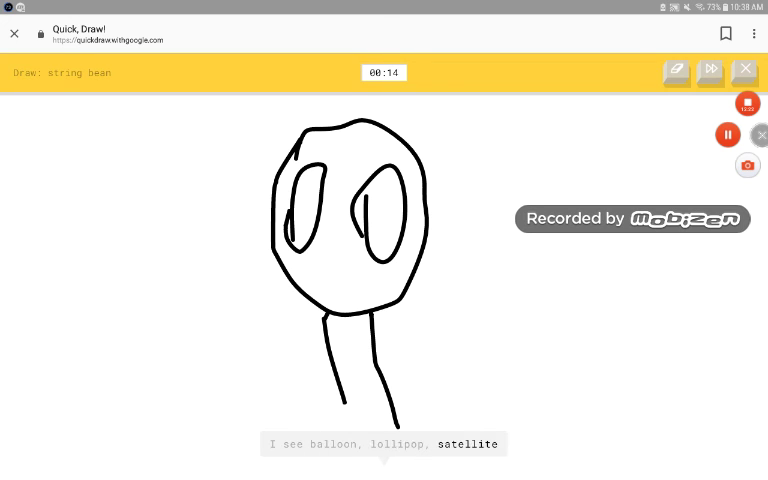
{"action": "left_click_drag", "start_coordinate": [318, 277], "coordinate": [335, 287]}
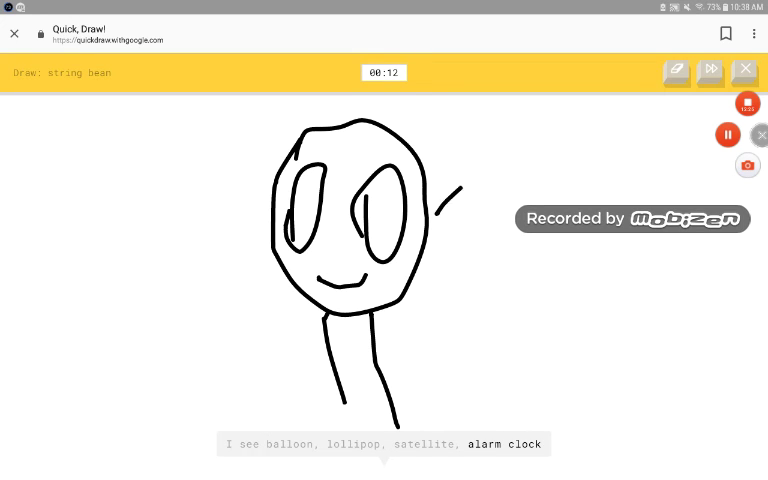
{"action": "left_click_drag", "start_coordinate": [461, 187], "coordinate": [491, 160]}
{"action": "left_click_drag", "start_coordinate": [228, 178], "coordinate": [290, 219]}
{"action": "left_click_drag", "start_coordinate": [265, 172], "coordinate": [296, 150]}
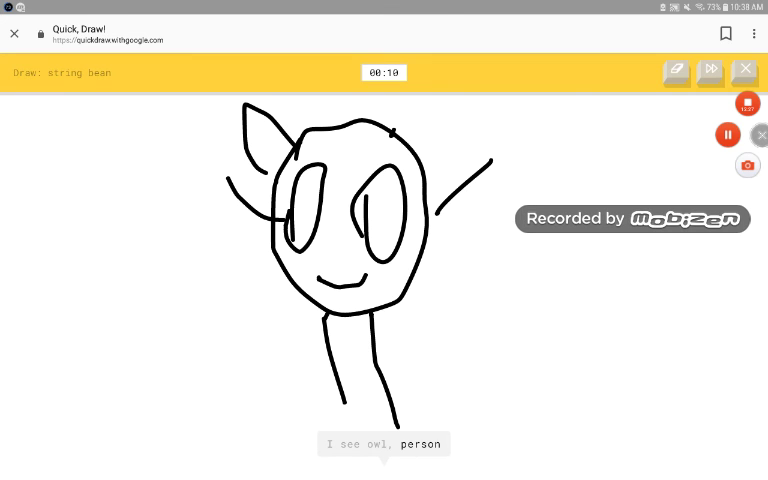
{"action": "left_click_drag", "start_coordinate": [391, 134], "coordinate": [433, 175]}
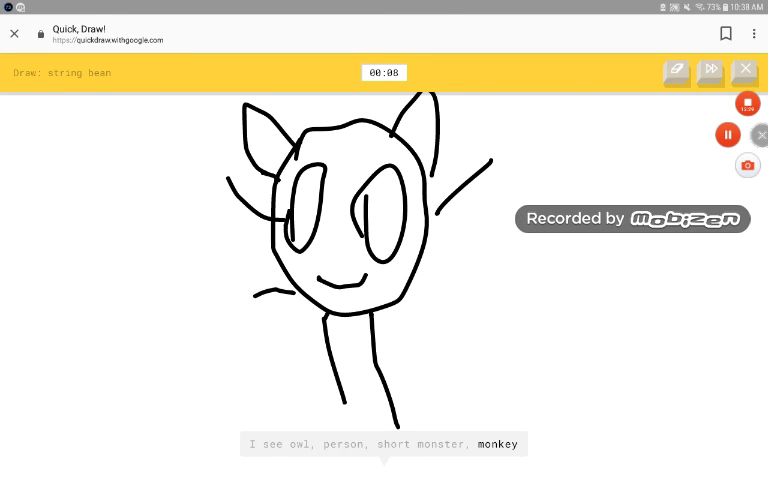
Step: Add a curved tail and extra strokes around the creature until time runs out
{"action": "mouse_move", "coordinate": [293, 292]}
{"action": "left_mouse_down"}
{"action": "mouse_move", "coordinate": [165, 327]}
{"action": "mouse_move", "coordinate": [268, 316]}
{"action": "mouse_move", "coordinate": [310, 292]}
{"action": "left_mouse_up"}
{"action": "left_click_drag", "start_coordinate": [350, 150], "coordinate": [352, 196]}
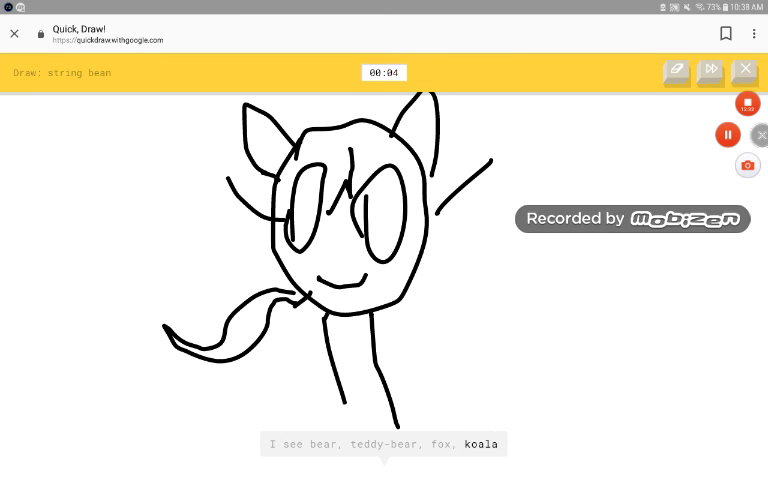
{"action": "left_click_drag", "start_coordinate": [272, 185], "coordinate": [280, 298]}
{"action": "left_click_drag", "start_coordinate": [449, 225], "coordinate": [424, 310]}
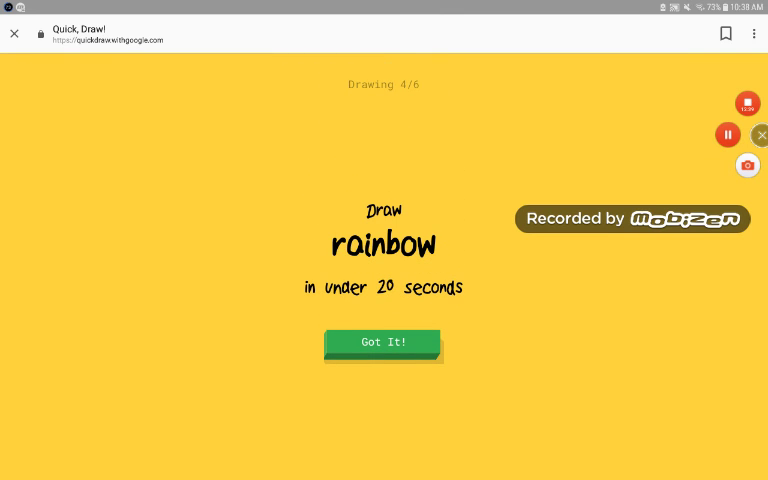
Step: Draw the rainbow, then a one-stroke cloud outline, both recognised, and accept the table prompt
{"action": "left_click", "coordinate": [383, 342]}
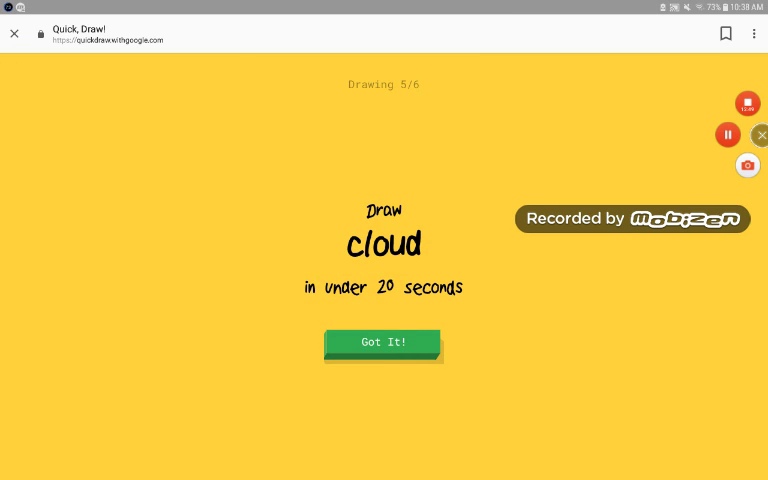
{"action": "left_click", "coordinate": [382, 342]}
{"action": "mouse_move", "coordinate": [271, 241]}
{"action": "left_mouse_down"}
{"action": "mouse_move", "coordinate": [459, 295]}
{"action": "mouse_move", "coordinate": [468, 115]}
{"action": "mouse_move", "coordinate": [237, 217]}
{"action": "mouse_move", "coordinate": [355, 298]}
{"action": "left_mouse_up"}
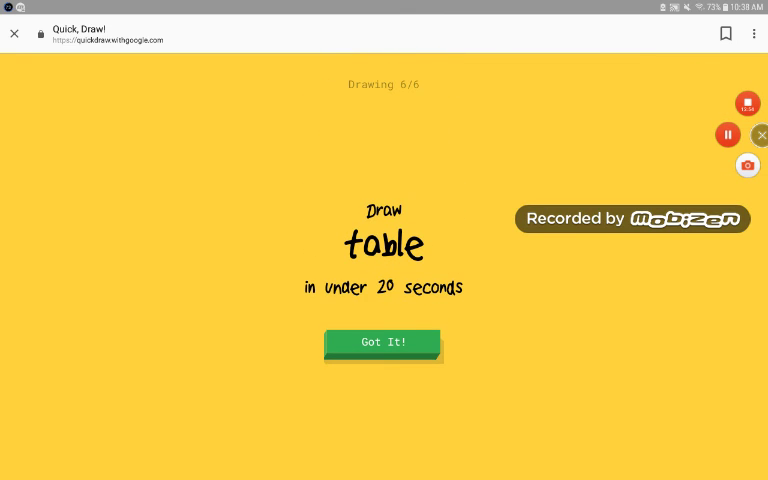
{"action": "left_click", "coordinate": [382, 342]}
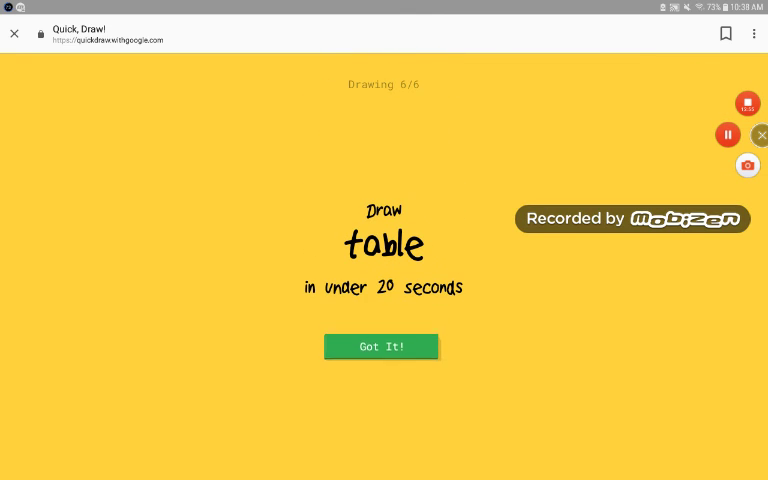
Step: Draw the table outline with legs and an oval loop with a dot inside
{"action": "mouse_move", "coordinate": [351, 214]}
{"action": "left_mouse_down"}
{"action": "mouse_move", "coordinate": [346, 250]}
{"action": "mouse_move", "coordinate": [487, 225]}
{"action": "mouse_move", "coordinate": [318, 188]}
{"action": "mouse_move", "coordinate": [352, 213]}
{"action": "mouse_move", "coordinate": [327, 276]}
{"action": "mouse_move", "coordinate": [374, 257]}
{"action": "left_mouse_up"}
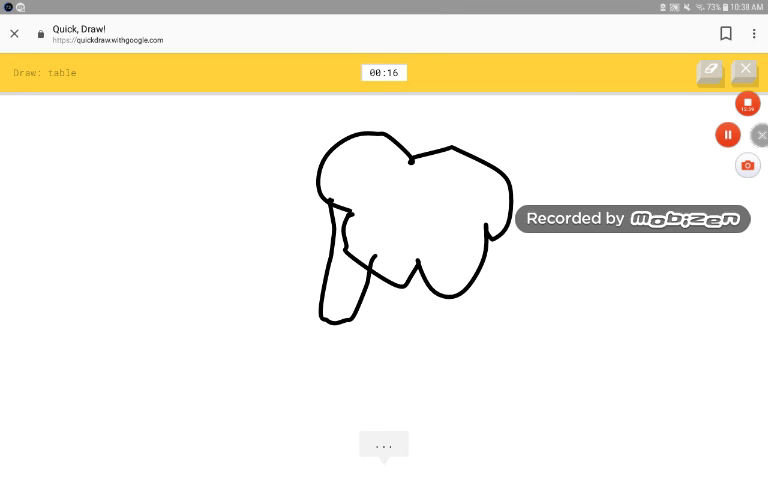
{"action": "mouse_move", "coordinate": [489, 242]}
{"action": "left_mouse_down"}
{"action": "mouse_move", "coordinate": [486, 282]}
{"action": "mouse_move", "coordinate": [514, 228]}
{"action": "left_mouse_up"}
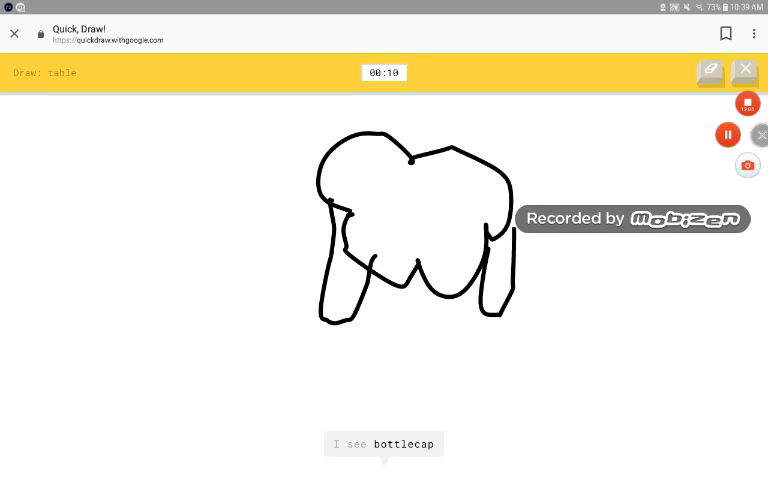
{"action": "left_click_drag", "start_coordinate": [392, 188], "coordinate": [398, 205]}
{"action": "left_click", "coordinate": [434, 196]}
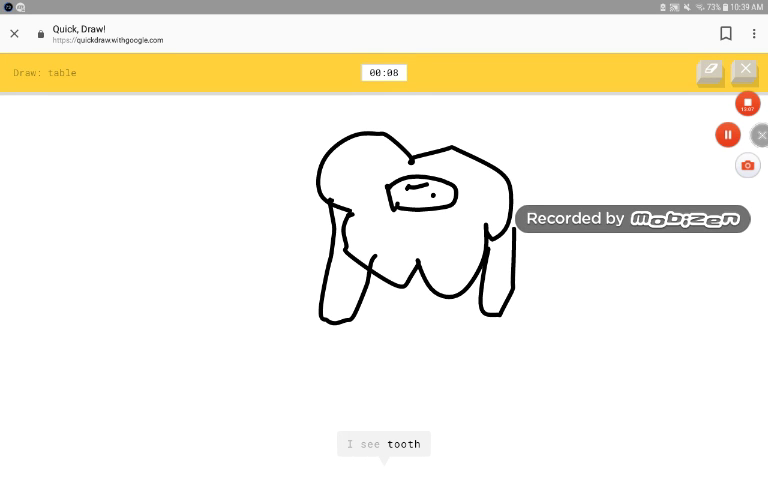
Step: Add more loops and an eye-like curve to the table, then start a new game from the results grid
{"action": "left_click_drag", "start_coordinate": [484, 214], "coordinate": [447, 223]}
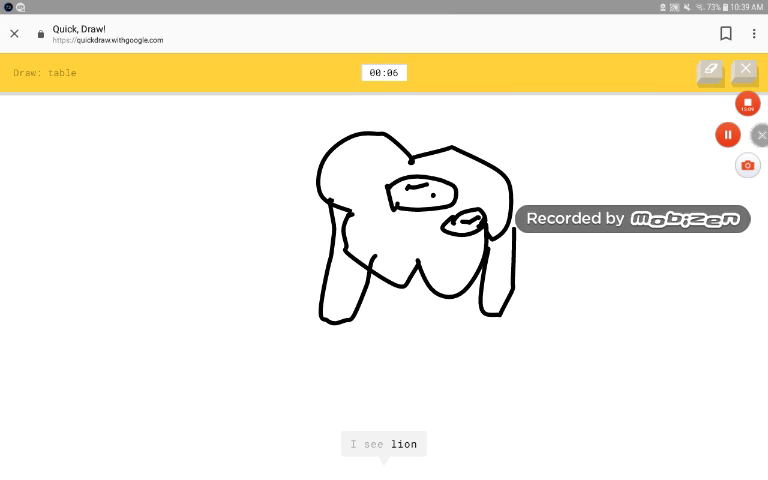
{"action": "left_click_drag", "start_coordinate": [346, 186], "coordinate": [378, 163]}
{"action": "left_click", "coordinate": [346, 168]}
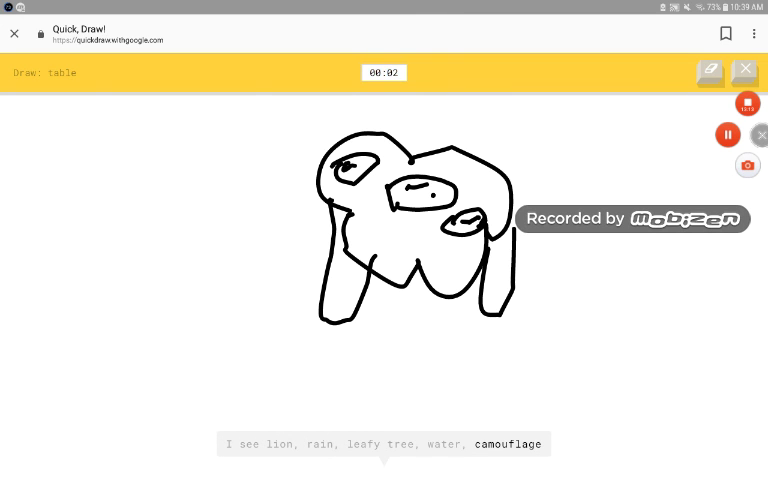
{"action": "left_click_drag", "start_coordinate": [533, 228], "coordinate": [591, 231]}
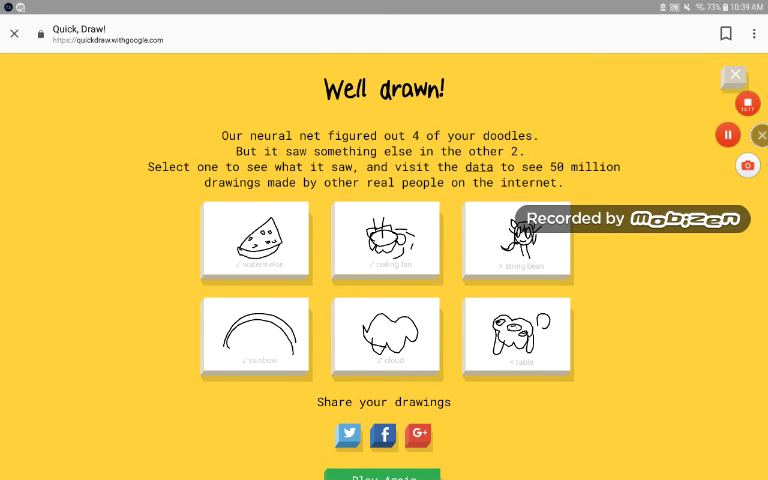
{"action": "left_click", "coordinate": [382, 474]}
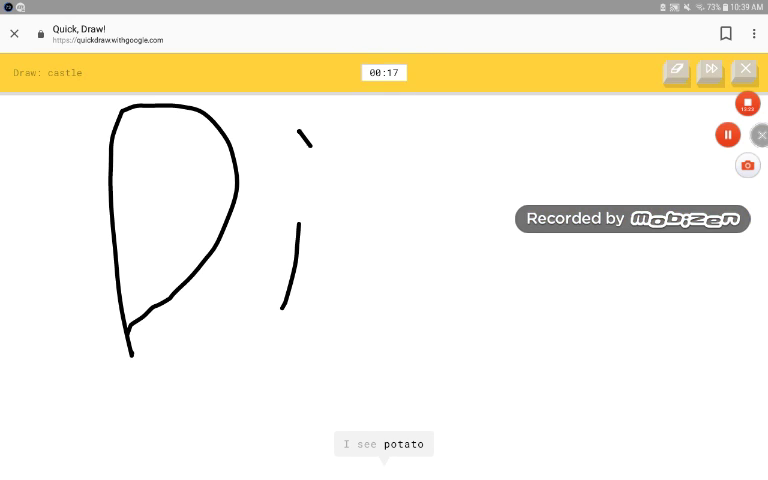
Step: Scribble two rows of handwritten letter shapes across the castle canvas
{"action": "mouse_move", "coordinate": [391, 113]}
{"action": "left_mouse_down"}
{"action": "mouse_move", "coordinate": [397, 185]}
{"action": "mouse_move", "coordinate": [346, 248]}
{"action": "left_mouse_up"}
{"action": "mouse_move", "coordinate": [487, 244]}
{"action": "left_mouse_down"}
{"action": "mouse_move", "coordinate": [463, 295]}
{"action": "mouse_move", "coordinate": [560, 293]}
{"action": "left_mouse_up"}
{"action": "mouse_move", "coordinate": [613, 277]}
{"action": "left_mouse_down"}
{"action": "mouse_move", "coordinate": [710, 265]}
{"action": "mouse_move", "coordinate": [668, 200]}
{"action": "mouse_move", "coordinate": [700, 240]}
{"action": "left_mouse_up"}
{"action": "left_click_drag", "start_coordinate": [745, 205], "coordinate": [730, 273]}
{"action": "mouse_move", "coordinate": [260, 315]}
{"action": "left_mouse_down"}
{"action": "mouse_move", "coordinate": [250, 362]}
{"action": "mouse_move", "coordinate": [350, 366]}
{"action": "left_mouse_up"}
{"action": "left_click_drag", "start_coordinate": [346, 342], "coordinate": [385, 381]}
{"action": "left_click_drag", "start_coordinate": [395, 352], "coordinate": [462, 403]}
{"action": "left_click_drag", "start_coordinate": [468, 362], "coordinate": [492, 398]}
{"action": "left_click_drag", "start_coordinate": [535, 340], "coordinate": [548, 395]}
{"action": "left_click_drag", "start_coordinate": [393, 350], "coordinate": [440, 388]}
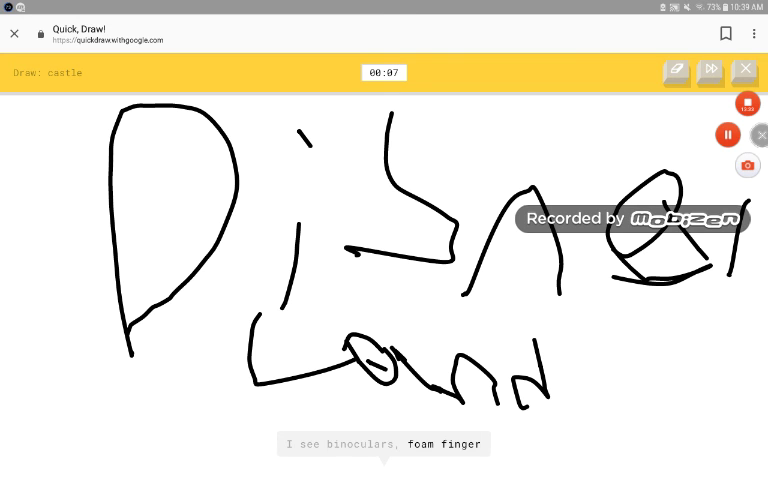
Step: Add a short stroke, wipe the canvas clear, and draw one fresh stroke before the timer ends
{"action": "left_click_drag", "start_coordinate": [264, 268], "coordinate": [246, 325]}
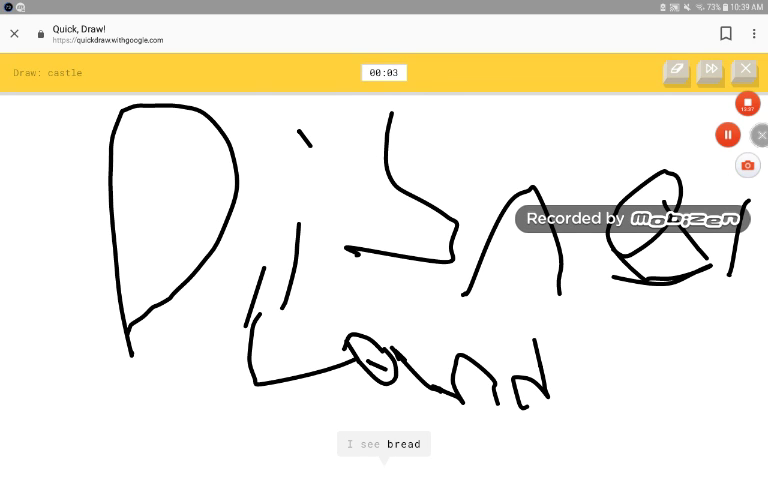
{"action": "left_click", "coordinate": [676, 71]}
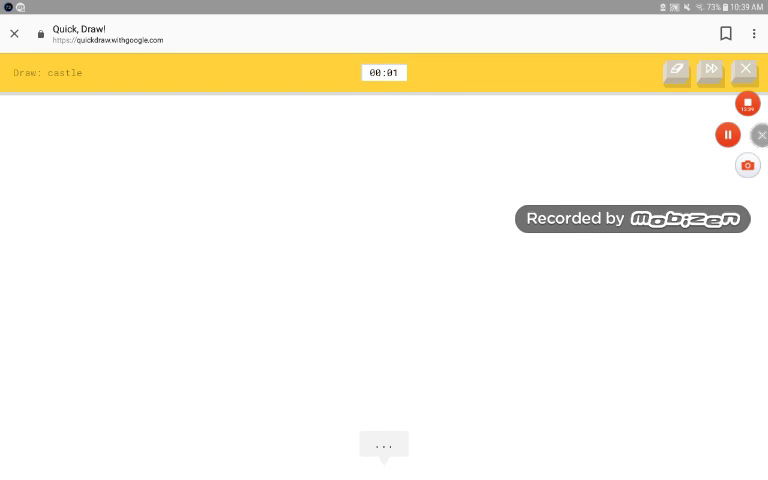
{"action": "mouse_move", "coordinate": [266, 271]}
{"action": "left_mouse_down"}
{"action": "mouse_move", "coordinate": [398, 100]}
{"action": "mouse_move", "coordinate": [454, 209]}
{"action": "left_mouse_up"}
Step: Sketch a first curved ear outline with an inner loop
{"action": "left_click_drag", "start_coordinate": [211, 338], "coordinate": [583, 206]}
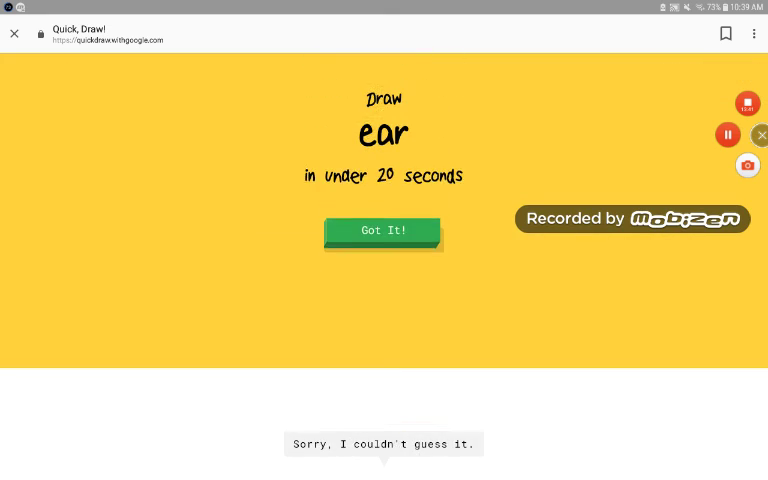
{"action": "left_click", "coordinate": [383, 342]}
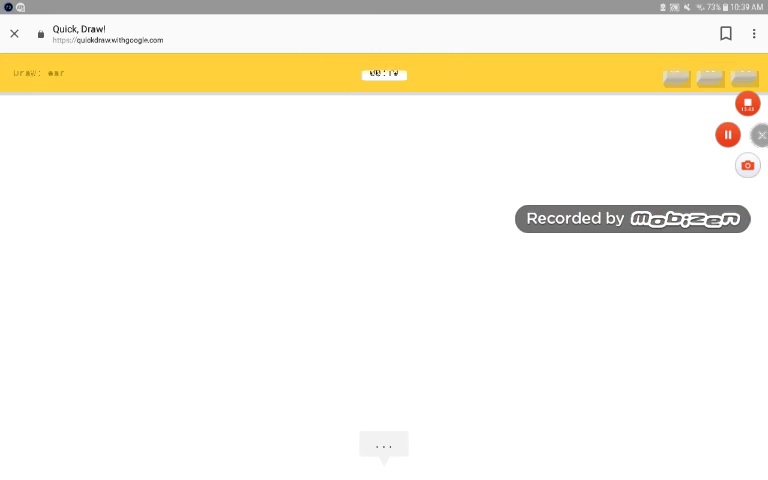
{"action": "mouse_move", "coordinate": [272, 413]}
{"action": "left_mouse_down"}
{"action": "mouse_move", "coordinate": [287, 186]}
{"action": "mouse_move", "coordinate": [305, 233]}
{"action": "left_mouse_up"}
{"action": "mouse_move", "coordinate": [305, 233]}
{"action": "left_mouse_down"}
{"action": "mouse_move", "coordinate": [449, 106]}
{"action": "mouse_move", "coordinate": [549, 334]}
{"action": "mouse_move", "coordinate": [553, 393]}
{"action": "left_mouse_up"}
{"action": "mouse_move", "coordinate": [335, 405]}
{"action": "left_mouse_down"}
{"action": "mouse_move", "coordinate": [327, 316]}
{"action": "mouse_move", "coordinate": [455, 158]}
{"action": "mouse_move", "coordinate": [465, 290]}
{"action": "mouse_move", "coordinate": [320, 405]}
{"action": "left_mouse_up"}
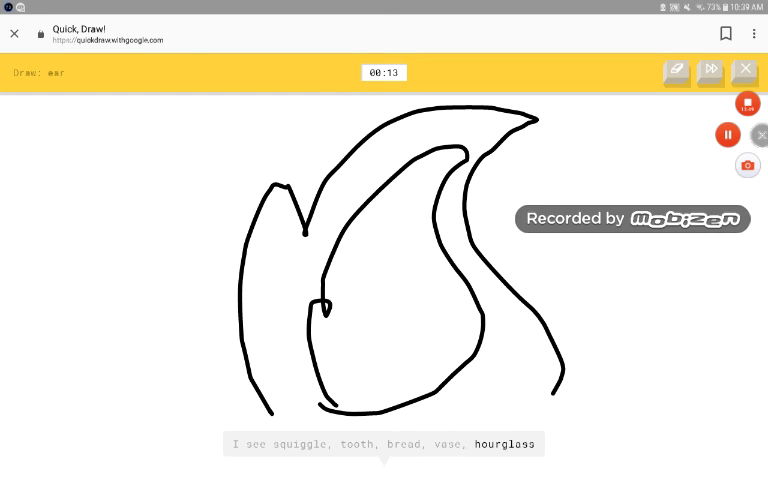
Step: Erase it and redraw a tall pointed ear with inner arch and head outline
{"action": "left_click", "coordinate": [677, 71]}
{"action": "mouse_move", "coordinate": [307, 368]}
{"action": "left_mouse_down"}
{"action": "mouse_move", "coordinate": [305, 123]}
{"action": "mouse_move", "coordinate": [472, 308]}
{"action": "left_mouse_up"}
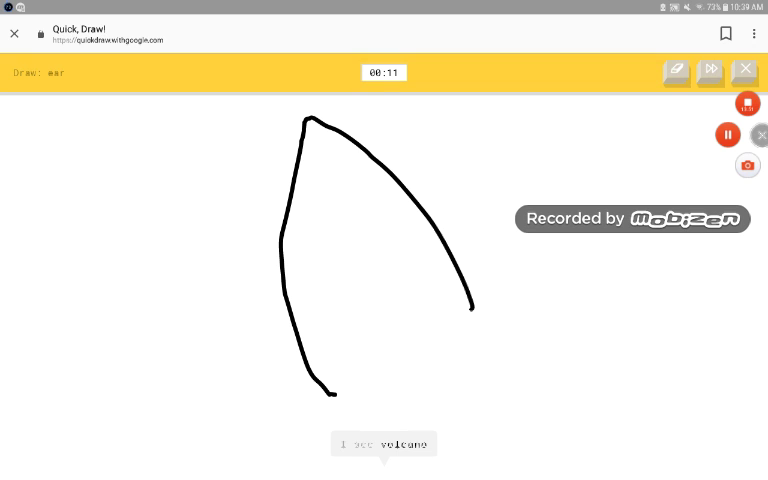
{"action": "mouse_move", "coordinate": [438, 334]}
{"action": "left_mouse_down"}
{"action": "mouse_move", "coordinate": [386, 233]}
{"action": "mouse_move", "coordinate": [343, 355]}
{"action": "mouse_move", "coordinate": [430, 308]}
{"action": "left_mouse_up"}
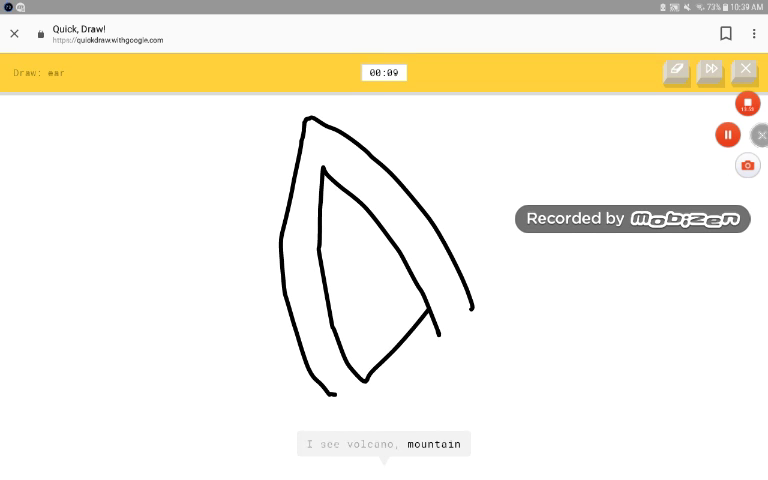
{"action": "mouse_move", "coordinate": [480, 292]}
{"action": "left_mouse_down"}
{"action": "mouse_move", "coordinate": [617, 257]}
{"action": "mouse_move", "coordinate": [592, 285]}
{"action": "mouse_move", "coordinate": [678, 443]}
{"action": "mouse_move", "coordinate": [322, 378]}
{"action": "mouse_move", "coordinate": [330, 463]}
{"action": "left_mouse_up"}
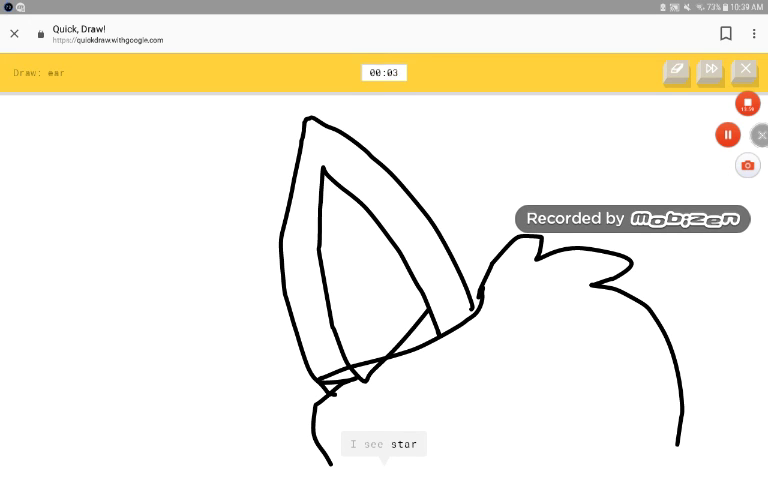
{"action": "mouse_move", "coordinate": [513, 381]}
{"action": "left_mouse_down"}
{"action": "mouse_move", "coordinate": [448, 468]}
{"action": "mouse_move", "coordinate": [519, 399]}
{"action": "mouse_move", "coordinate": [538, 456]}
{"action": "left_mouse_up"}
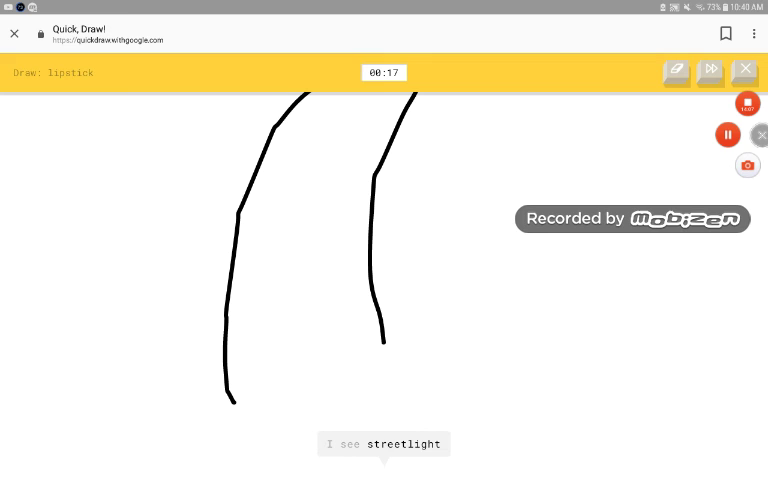
Step: Sketch the lipstick with curved top strokes, a long zigzag and looping shapes below
{"action": "left_click_drag", "start_coordinate": [277, 342], "coordinate": [340, 93]}
{"action": "left_click_drag", "start_coordinate": [391, 93], "coordinate": [333, 329]}
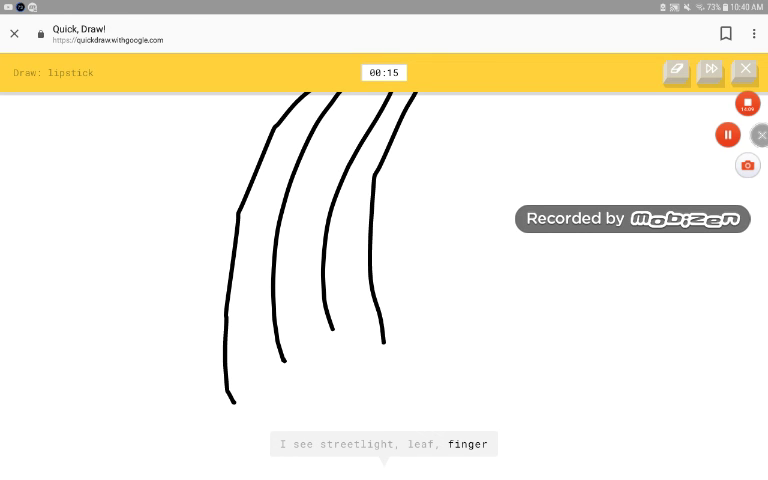
{"action": "left_click_drag", "start_coordinate": [413, 95], "coordinate": [476, 93]}
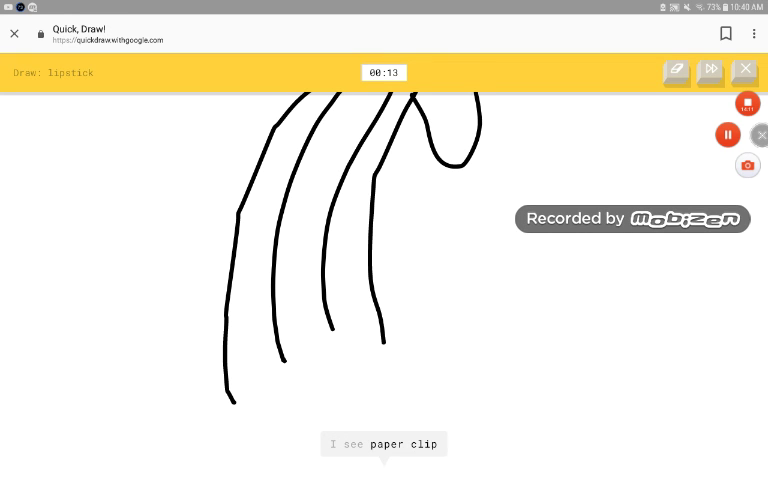
{"action": "mouse_move", "coordinate": [319, 360]}
{"action": "left_mouse_down"}
{"action": "mouse_move", "coordinate": [466, 242]}
{"action": "mouse_move", "coordinate": [600, 268]}
{"action": "mouse_move", "coordinate": [692, 471]}
{"action": "left_mouse_up"}
{"action": "mouse_move", "coordinate": [377, 326]}
{"action": "left_mouse_down"}
{"action": "mouse_move", "coordinate": [240, 400]}
{"action": "mouse_move", "coordinate": [202, 470]}
{"action": "left_mouse_up"}
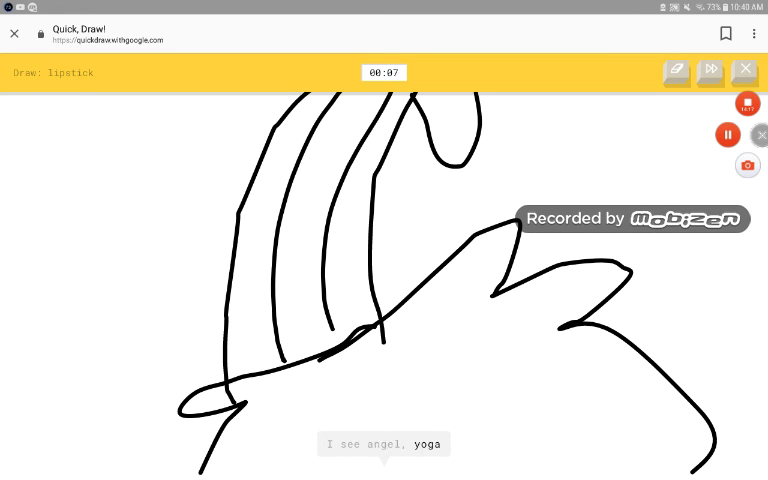
{"action": "mouse_move", "coordinate": [612, 310]}
{"action": "left_mouse_down"}
{"action": "mouse_move", "coordinate": [600, 470]}
{"action": "mouse_move", "coordinate": [692, 325]}
{"action": "mouse_move", "coordinate": [553, 258]}
{"action": "mouse_move", "coordinate": [612, 300]}
{"action": "left_mouse_up"}
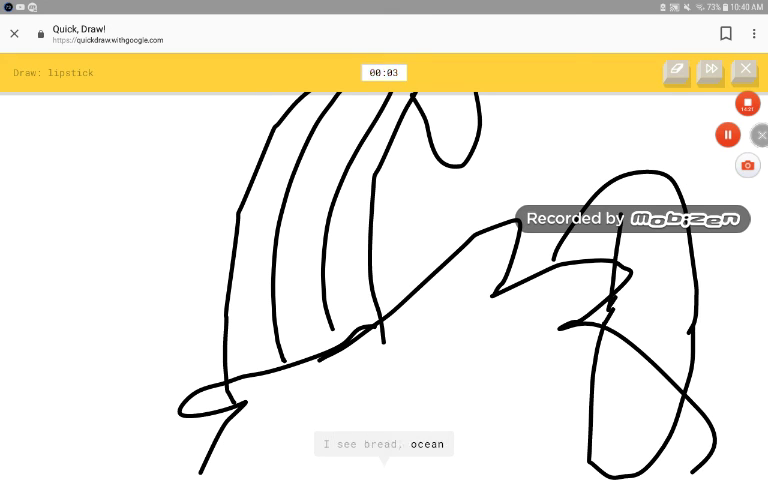
{"action": "left_click_drag", "start_coordinate": [557, 255], "coordinate": [557, 275]}
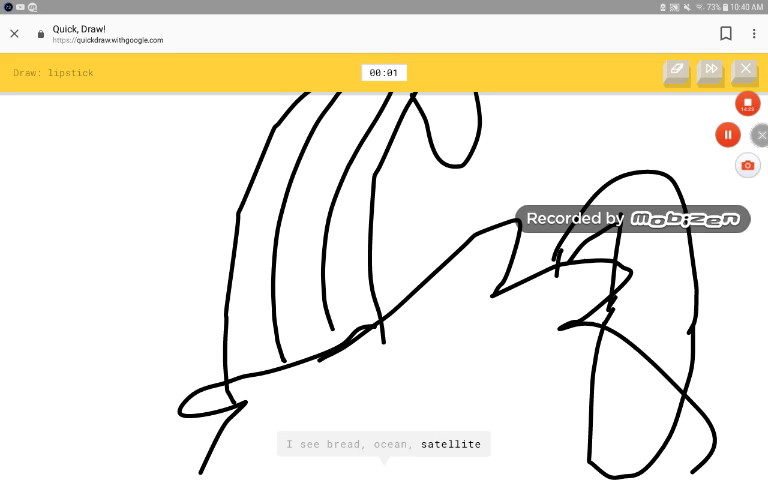